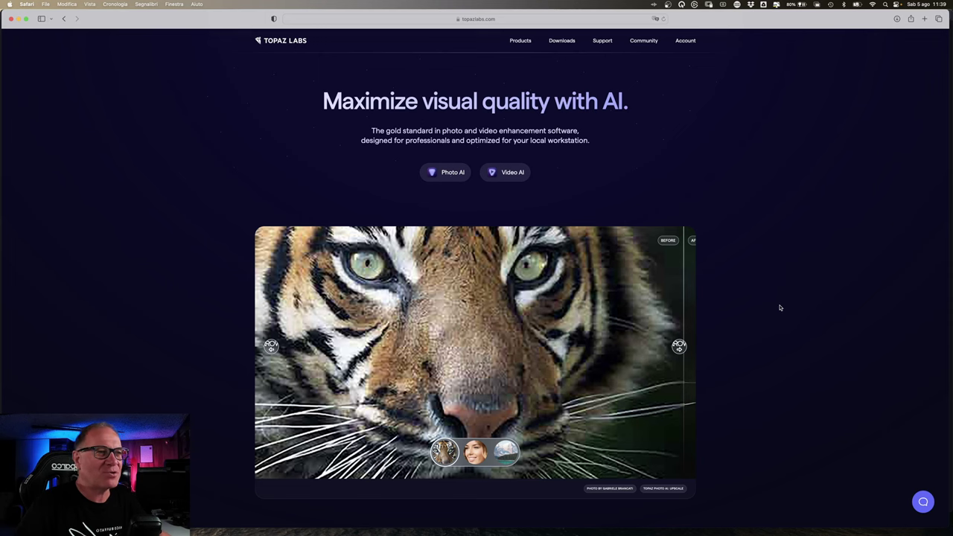
Step: Show the portrait before/after example on the homepage, then the mountain lake example
scroll(780, 308, "down", 1)
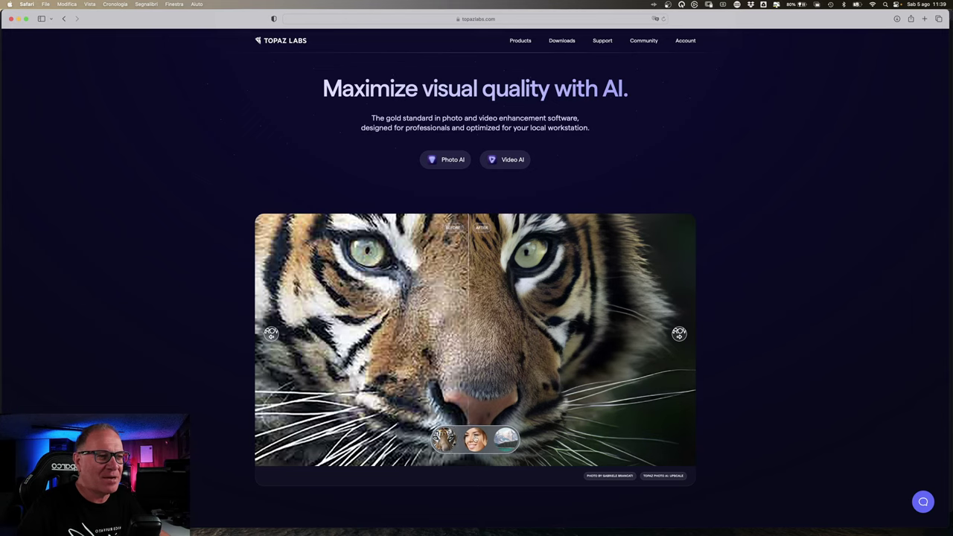
left_click(475, 439)
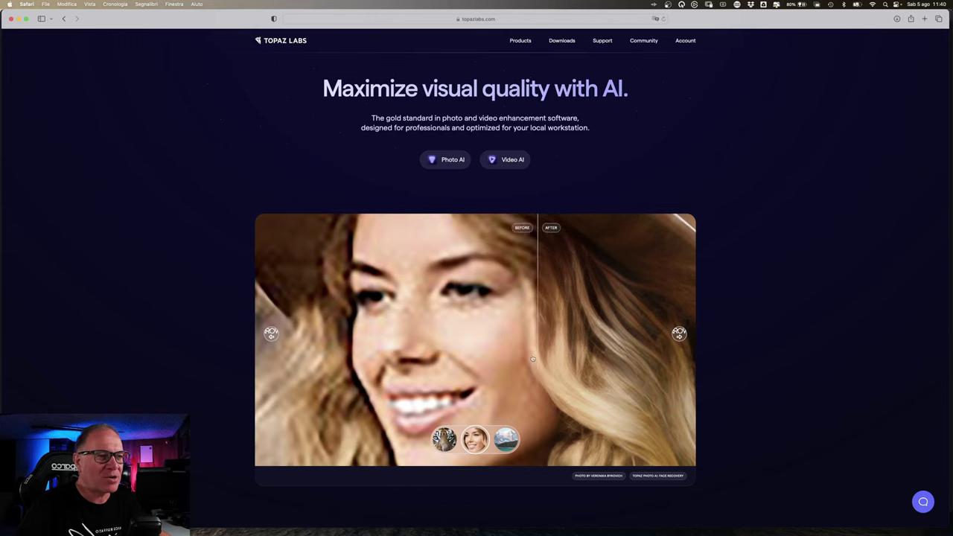
left_click(506, 441)
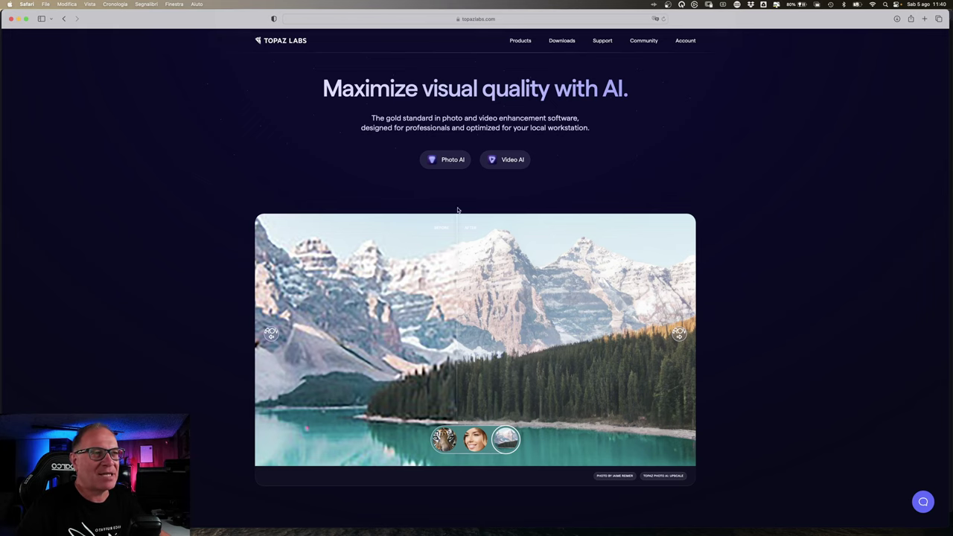
Step: Browse the Photo AI product page, then go to the Topaz products listing
left_click(450, 164)
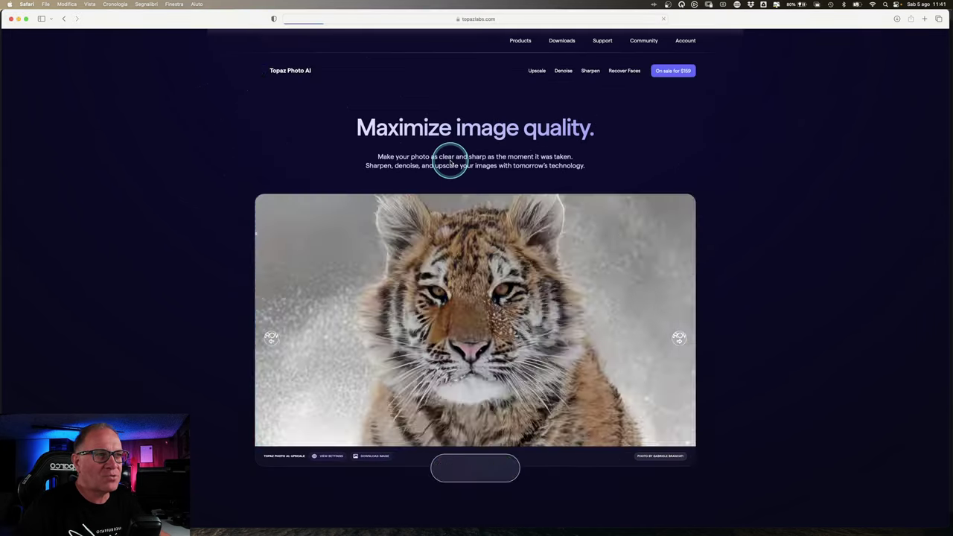
scroll(522, 254, "down", 5)
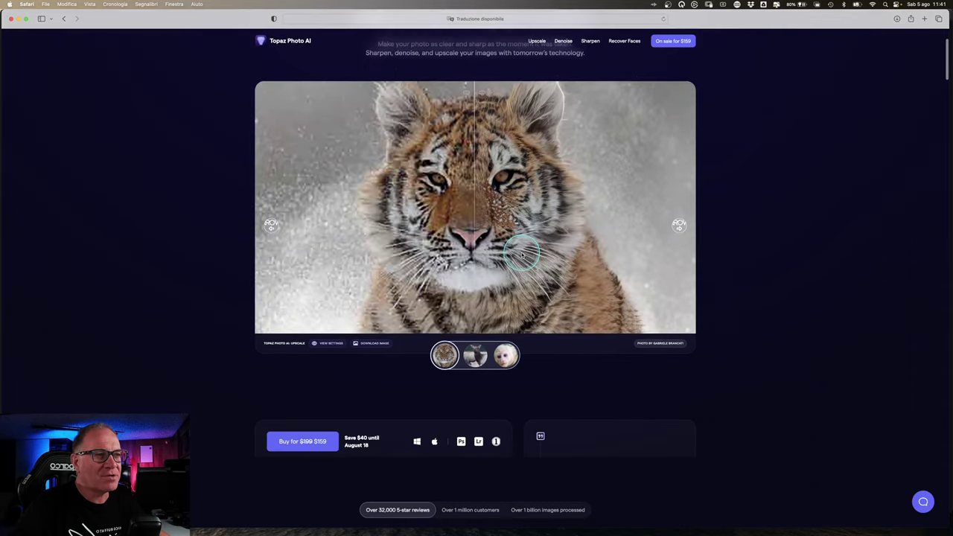
scroll(521, 255, "down", 2)
scroll(522, 255, "down", 3)
scroll(521, 255, "down", 3)
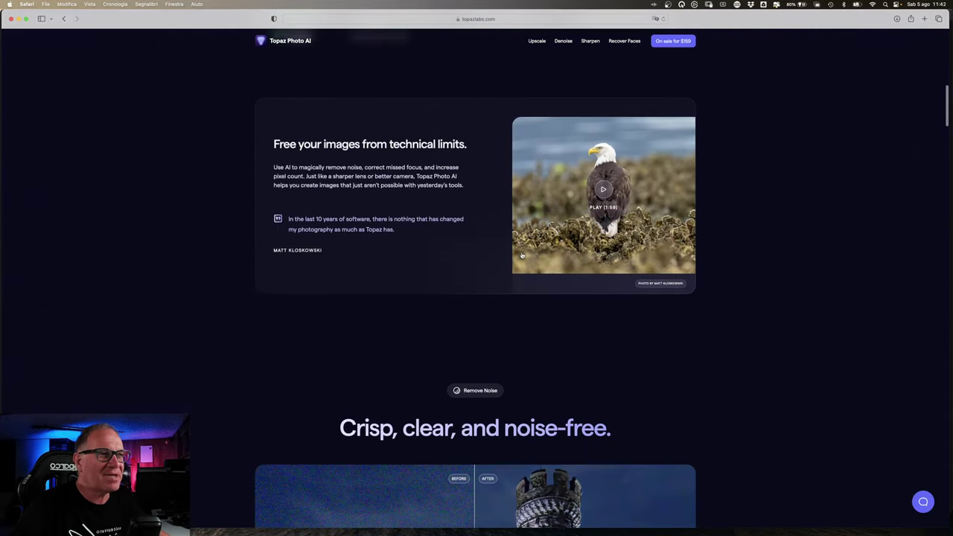
scroll(521, 255, "down", 5)
scroll(522, 256, "down", 3)
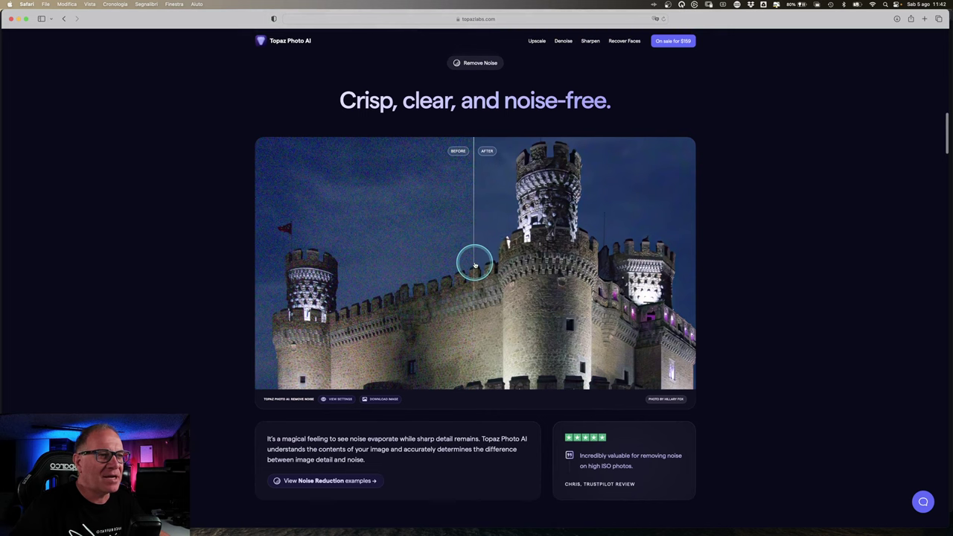
scroll(474, 261, "down", 3)
scroll(475, 265, "down", 3)
scroll(469, 261, "down", 2)
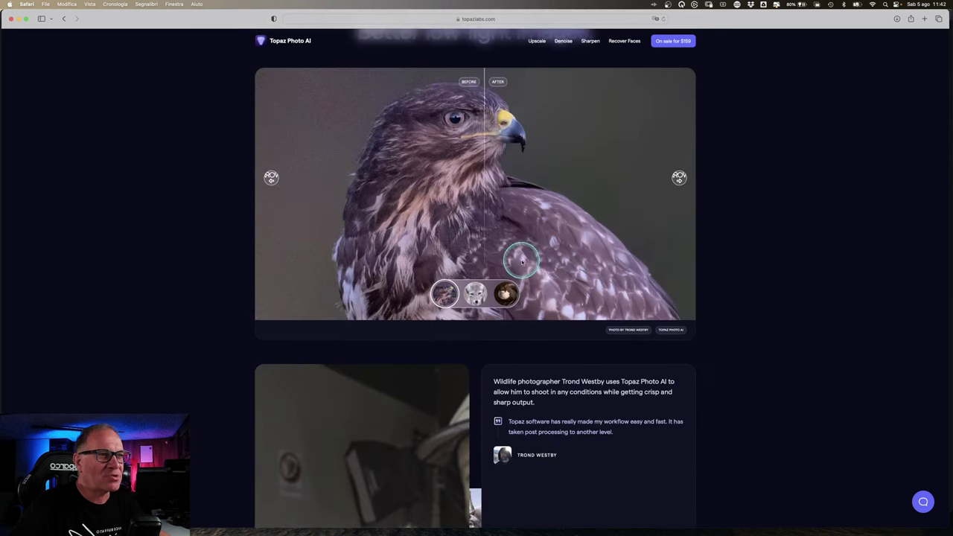
scroll(492, 251, "down", 5)
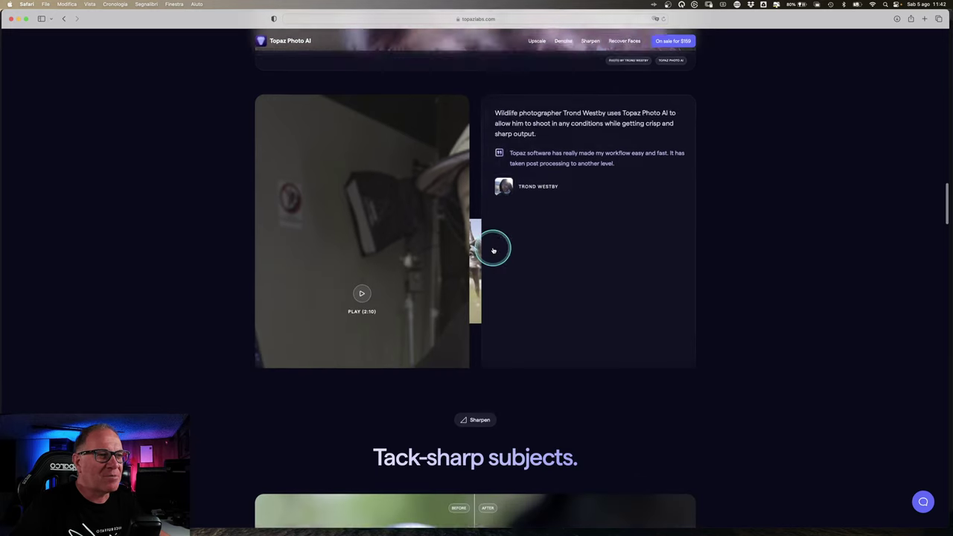
scroll(493, 251, "up", 10)
scroll(493, 250, "up", 10)
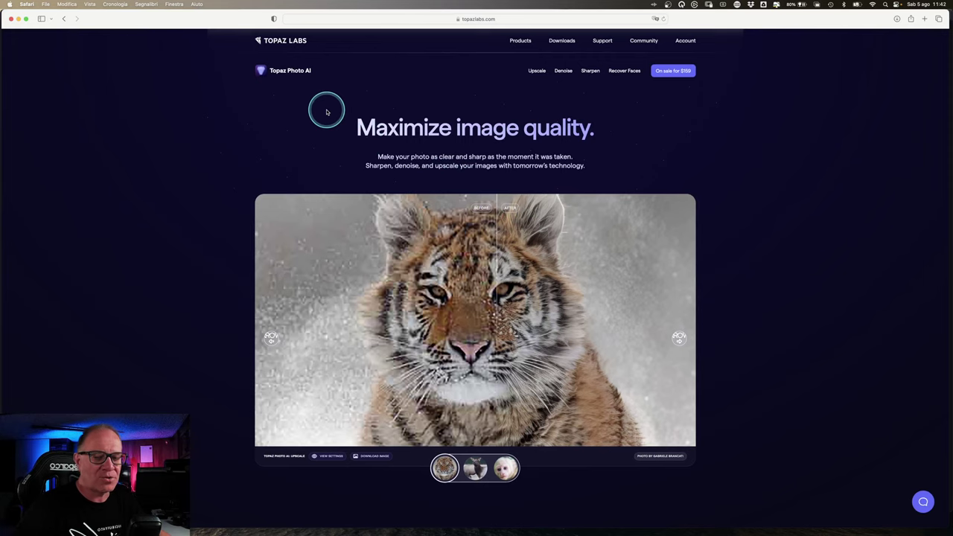
scroll(485, 203, "left", 5)
left_click(520, 40)
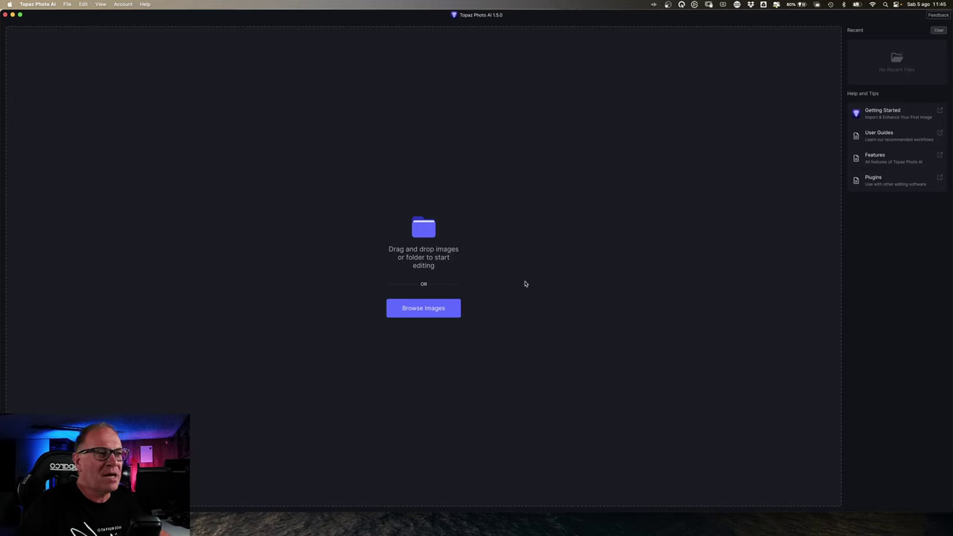
Step: Leave full screen and drag TopazPhotoAI-tiger-DEMO.jpg from Finder into Topaz Photo AI
key("ctrl+super+f")
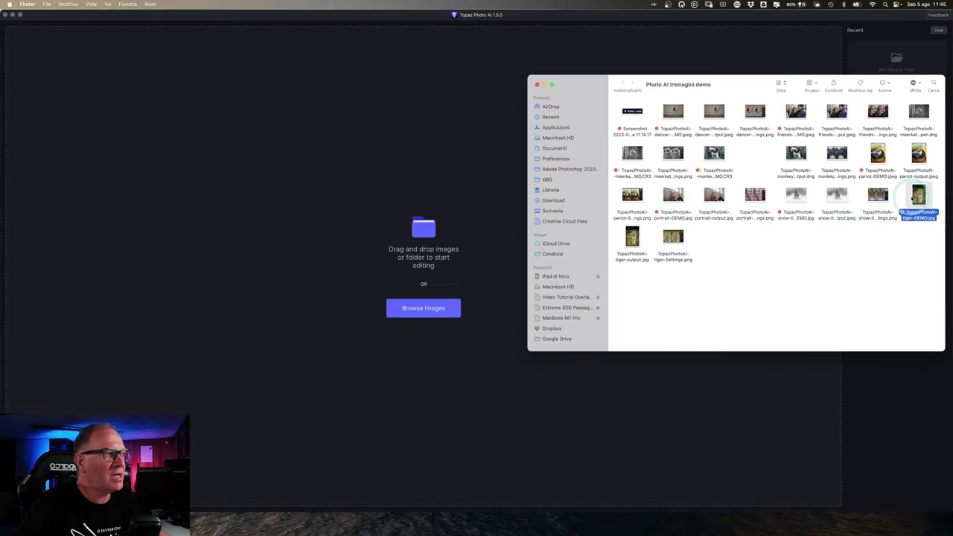
left_click_drag(919, 196, 450, 156)
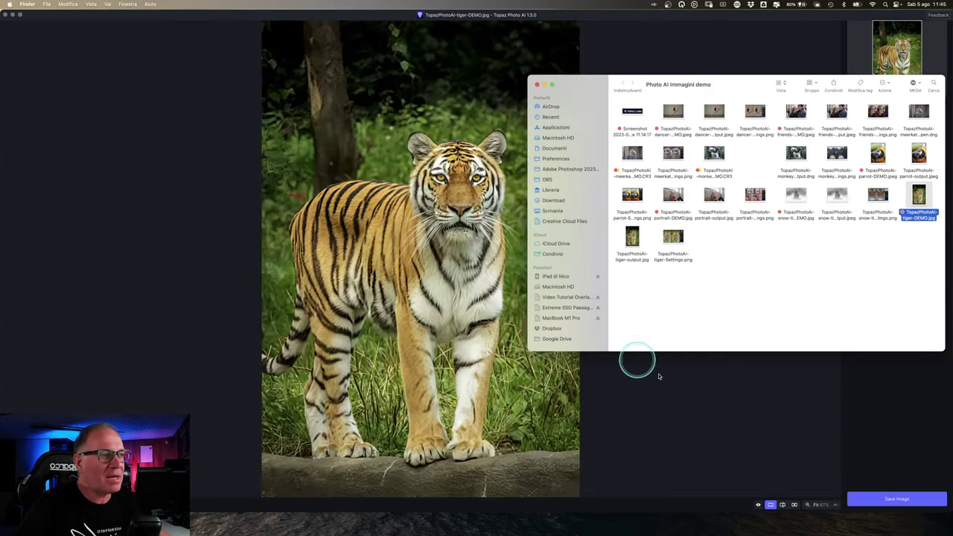
left_click(692, 393)
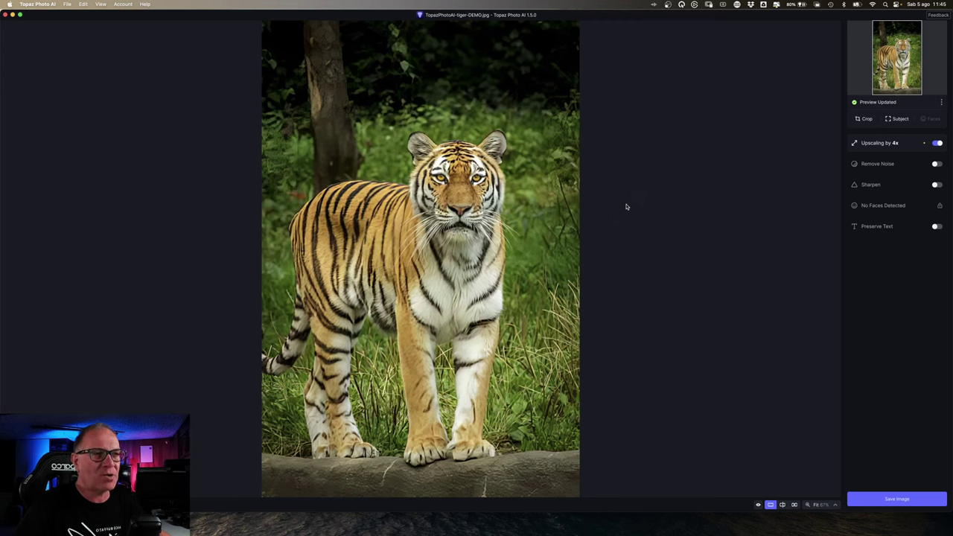
left_click(533, 18)
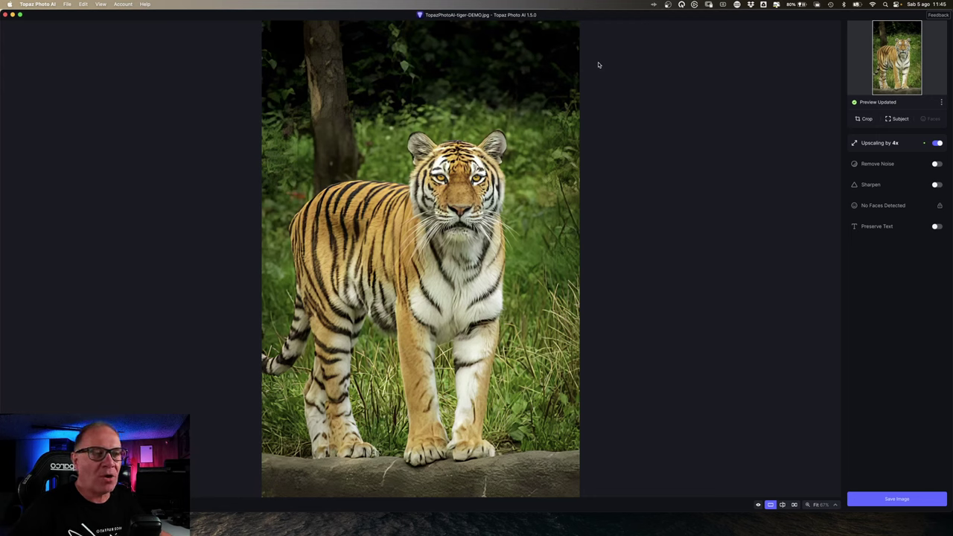
Step: Open the Topaz Photo AI Preferences on the General tab
left_click(599, 65)
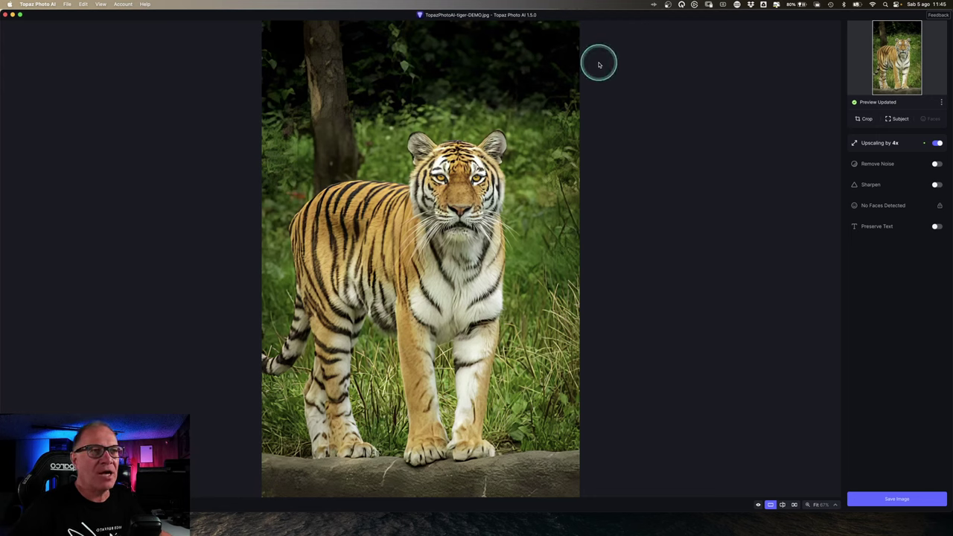
left_click(50, 5)
left_click(49, 28)
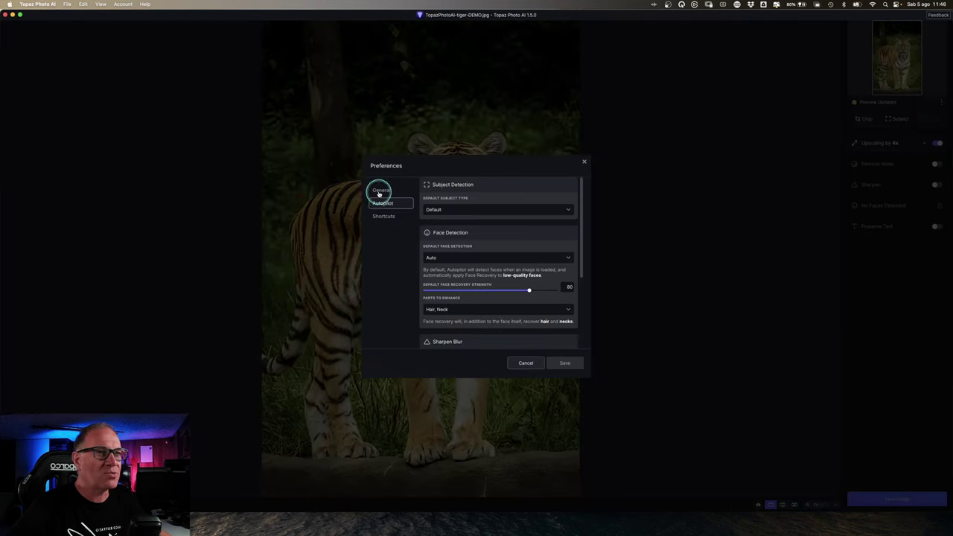
left_click(379, 192)
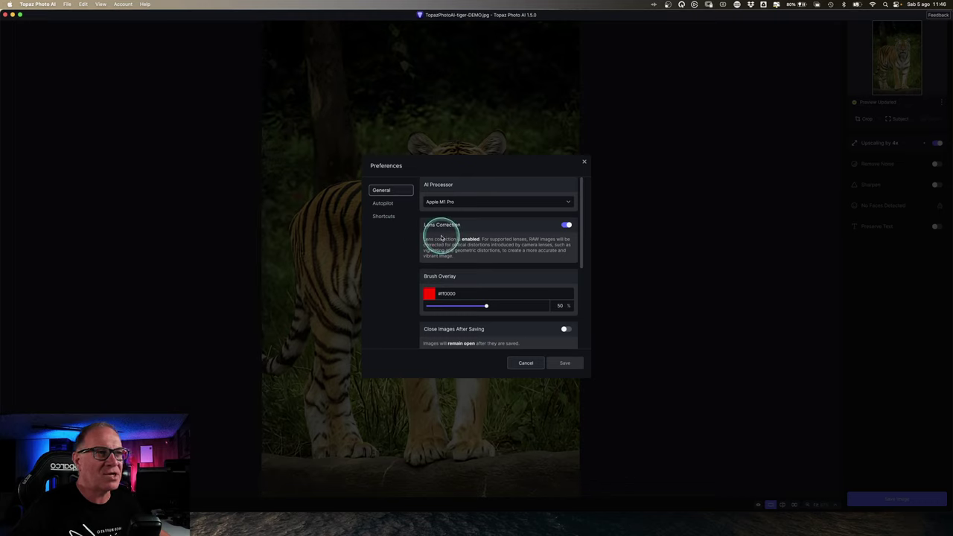
Step: Keep Apple M1 Pro as the AI processor and scroll through the General settings
left_click(458, 204)
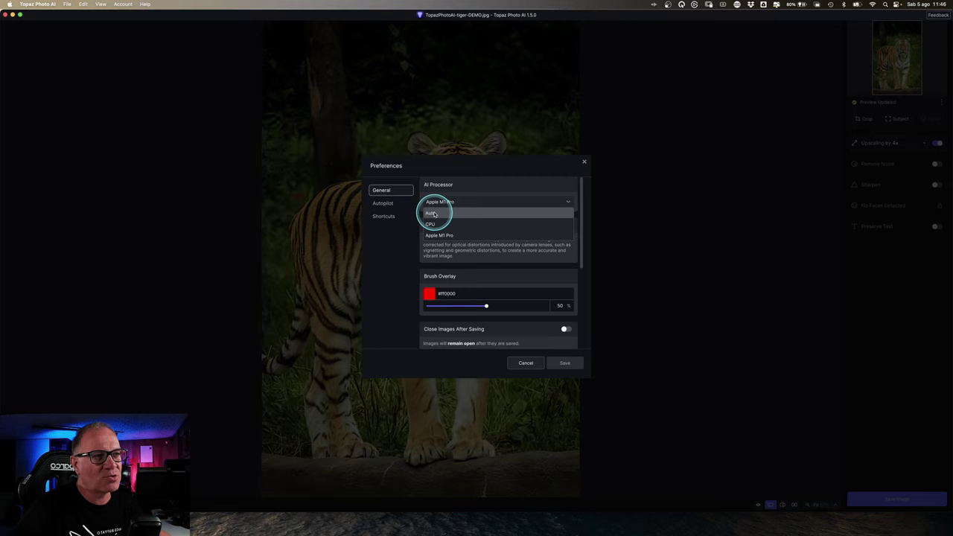
left_click_drag(437, 214, 436, 237)
left_click(437, 237)
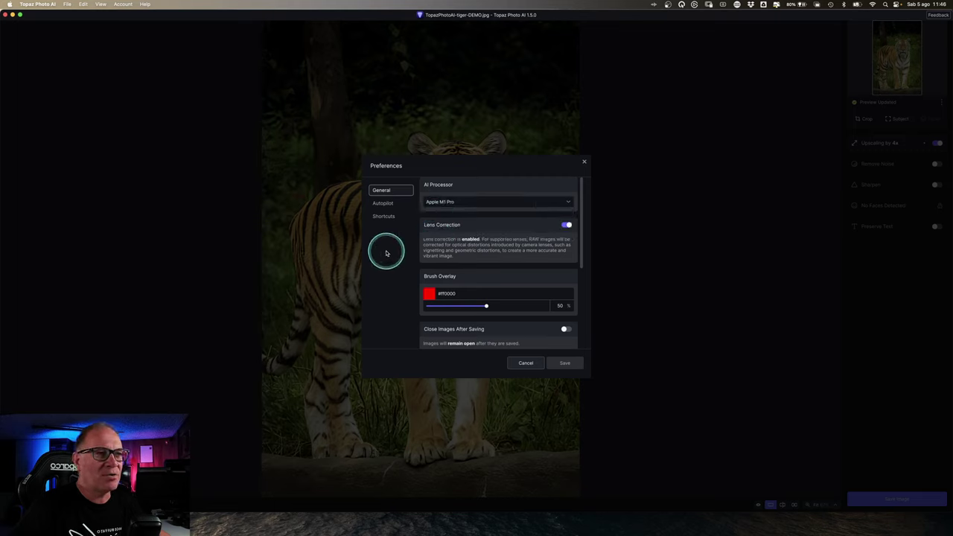
left_click(564, 227)
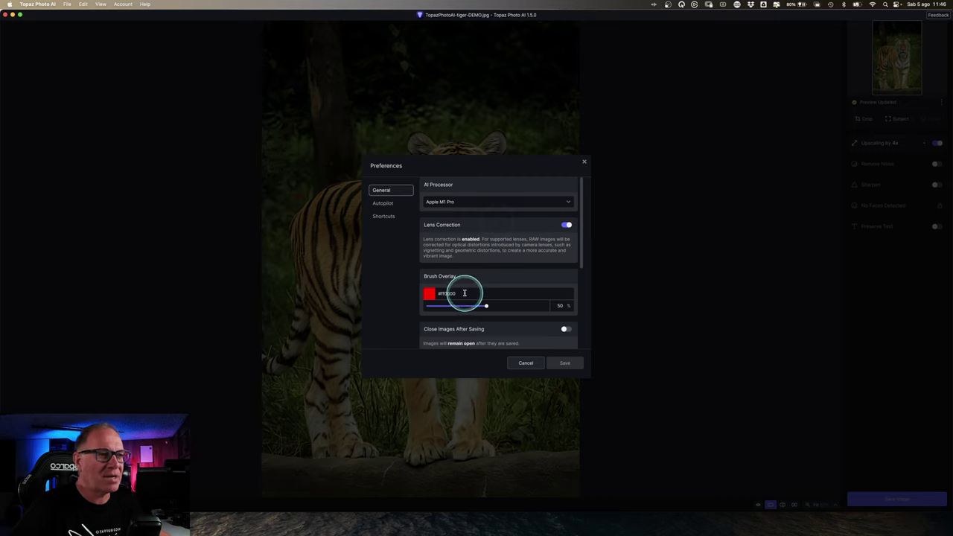
scroll(464, 292, "down", 2)
scroll(464, 292, "down", 2)
scroll(491, 281, "down", 2)
scroll(513, 276, "down", 2)
scroll(513, 277, "down", 1)
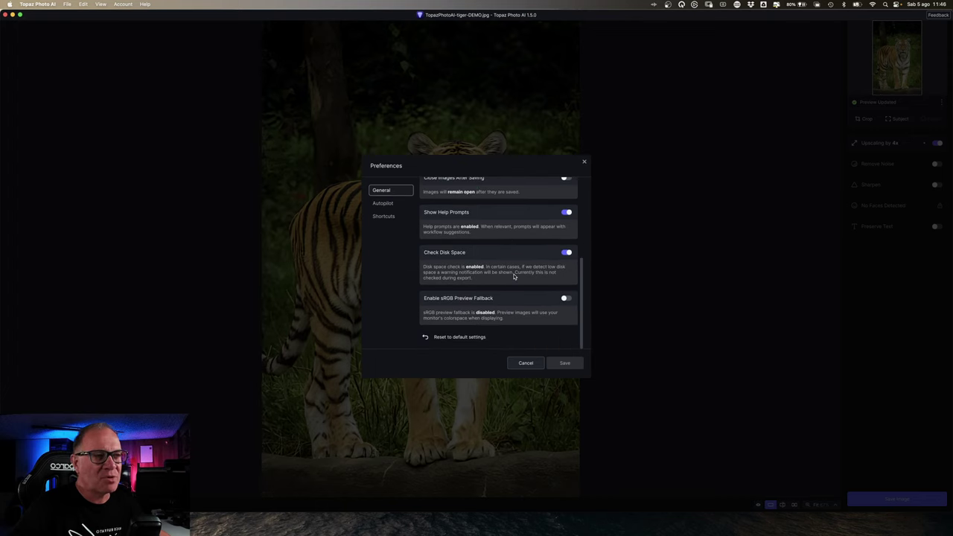
Step: On the Autopilot tab, review subject types and keep face detection Auto with Hair and Neck enhanced
left_click(384, 204)
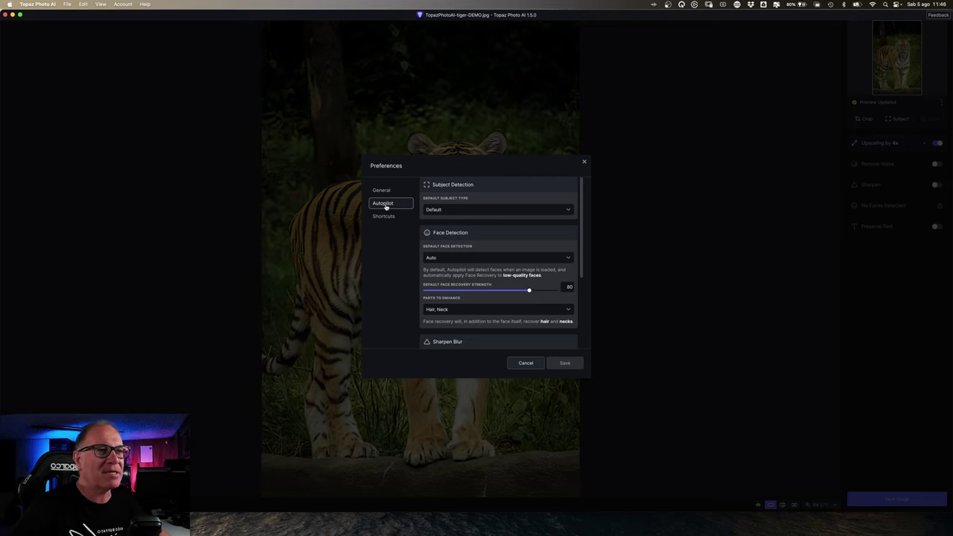
left_click(436, 210)
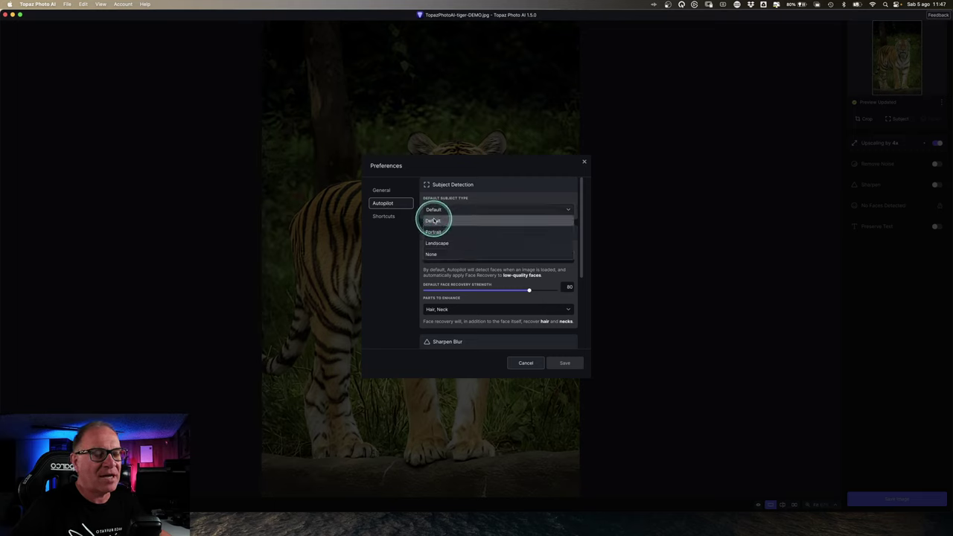
mouse_move(435, 221)
left_mouse_down()
mouse_move(441, 263)
mouse_move(458, 224)
left_mouse_up()
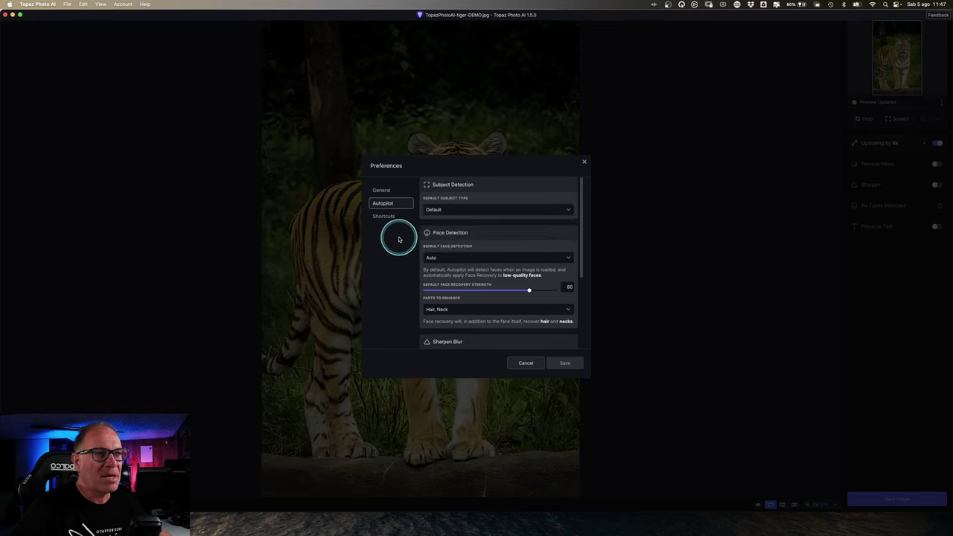
left_click(436, 259)
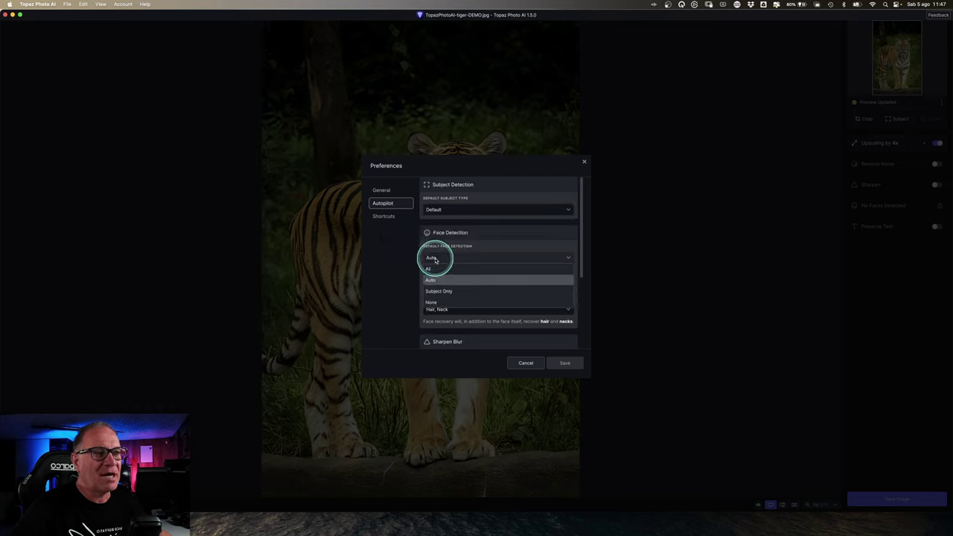
left_click_drag(436, 258, 430, 281)
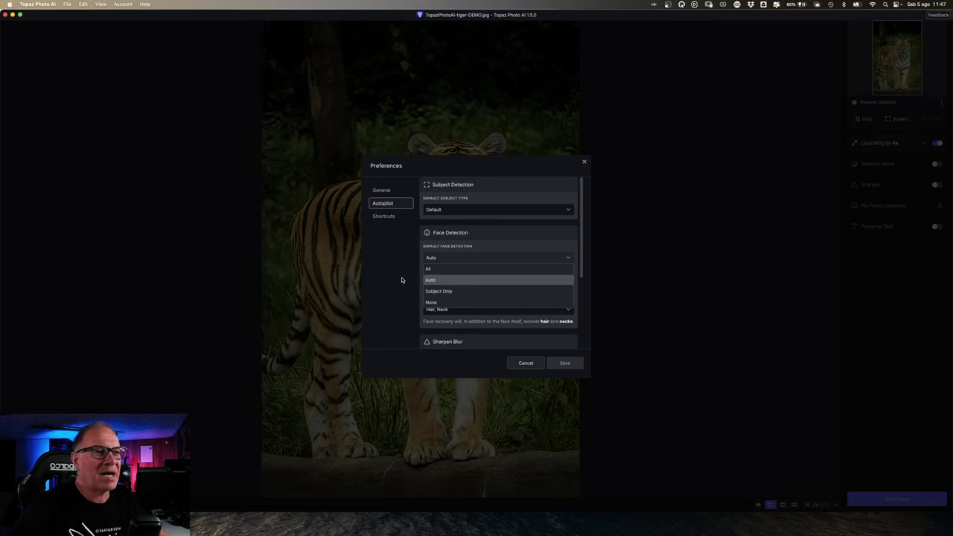
left_click_drag(422, 298, 429, 282)
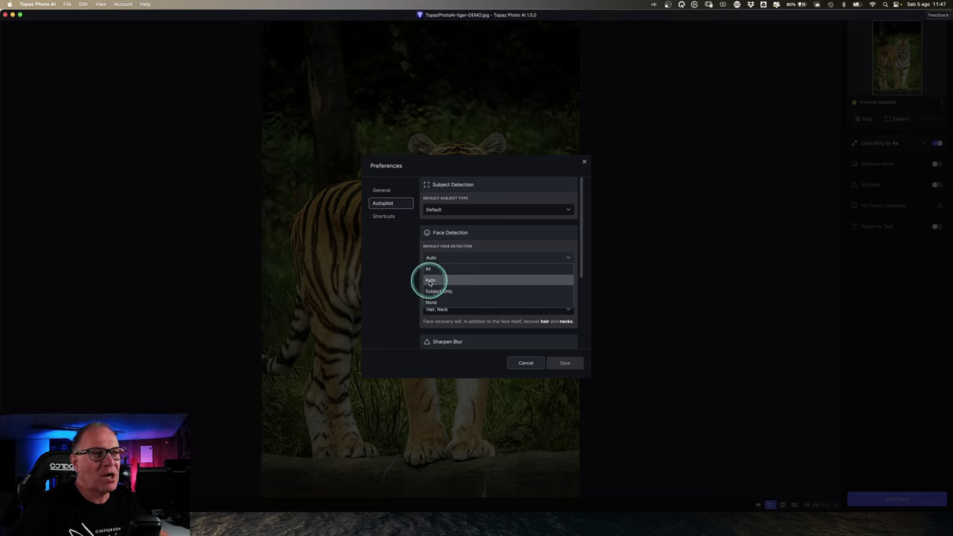
left_click(429, 282)
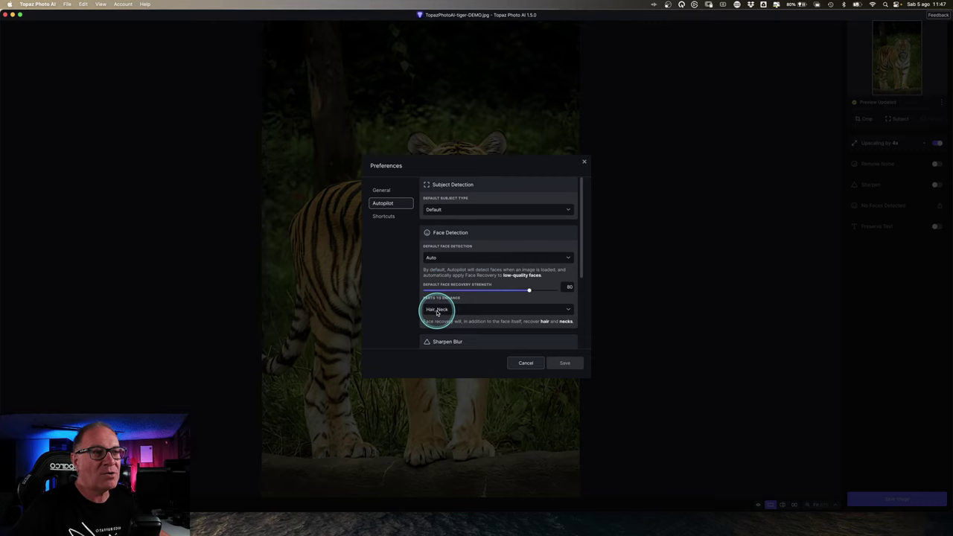
left_click(437, 312)
left_click(472, 310)
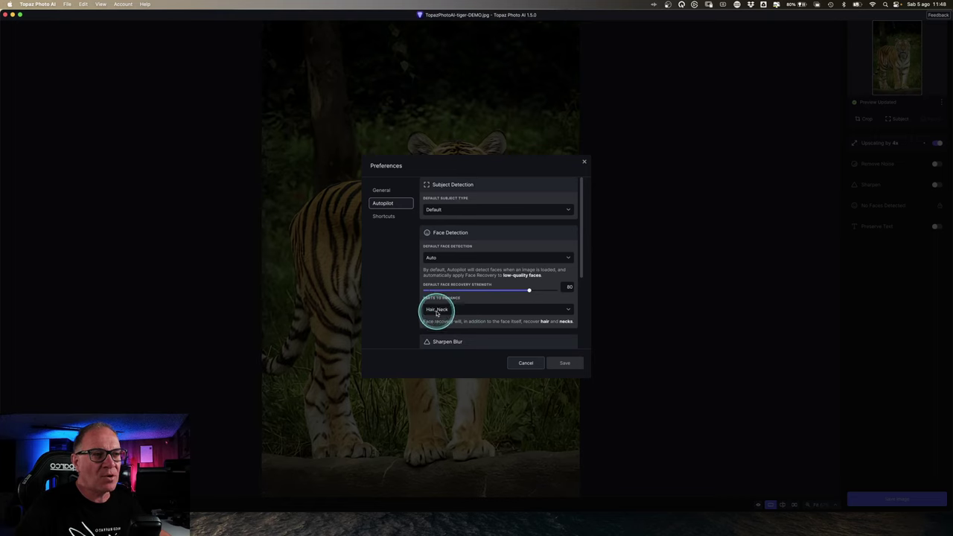
scroll(439, 311, "down", 2)
scroll(447, 309, "down", 2)
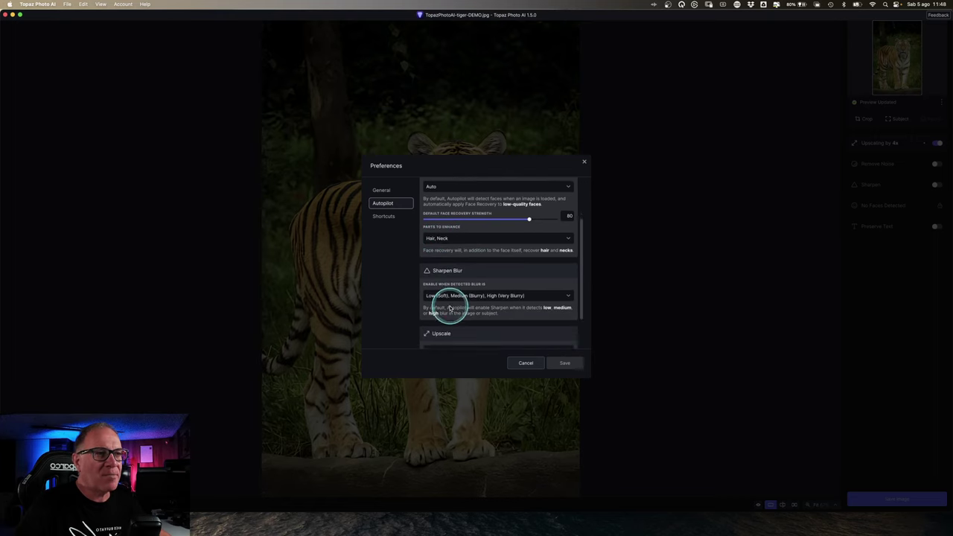
scroll(450, 308, "down", 2)
scroll(450, 309, "down", 1)
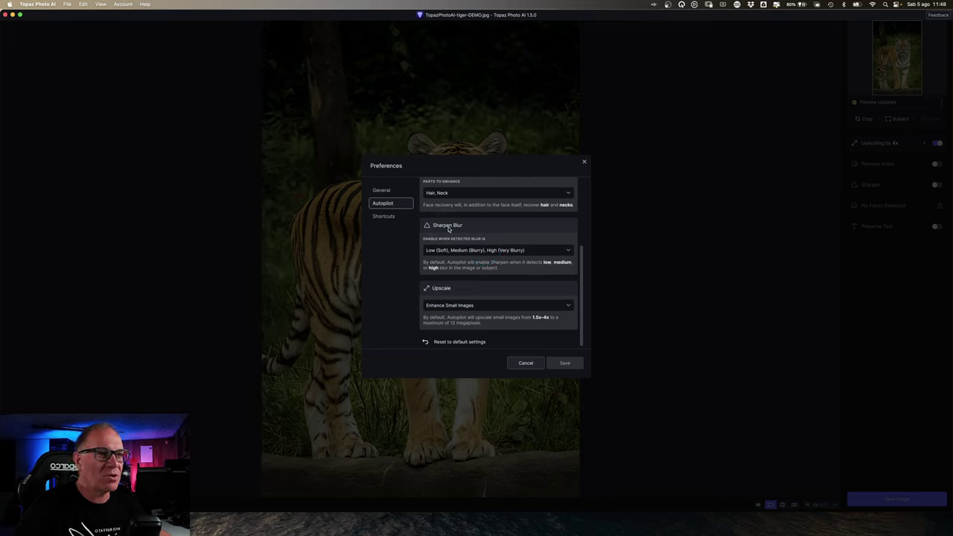
left_click(466, 251)
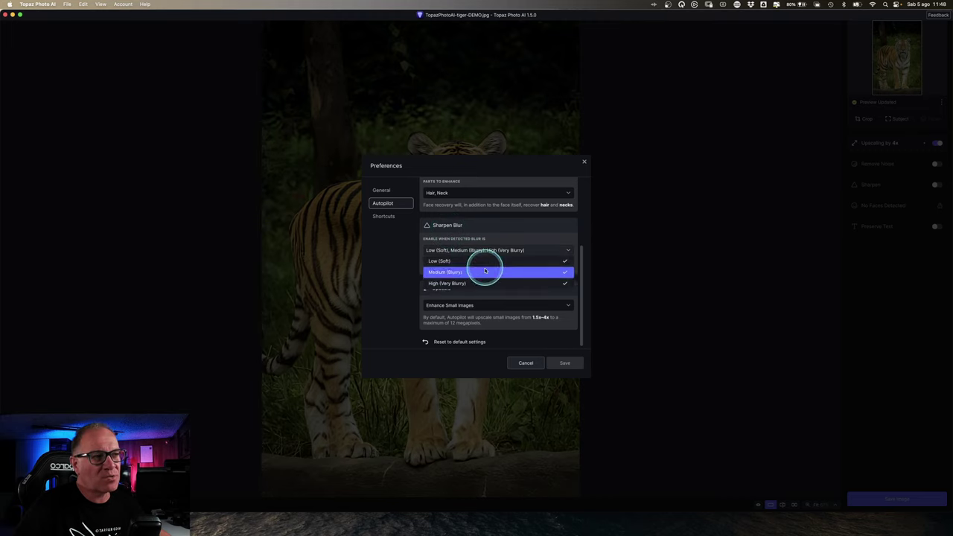
left_click(485, 238)
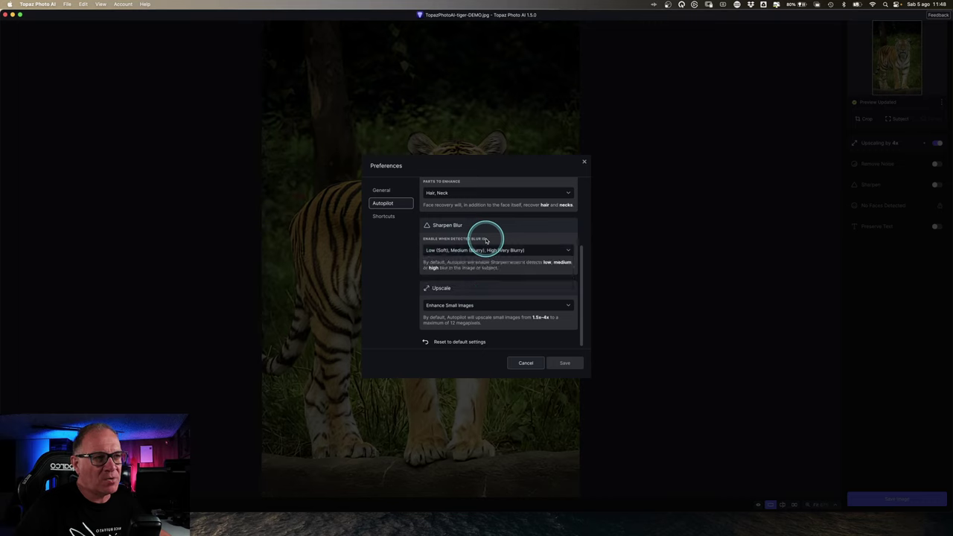
left_click(483, 252)
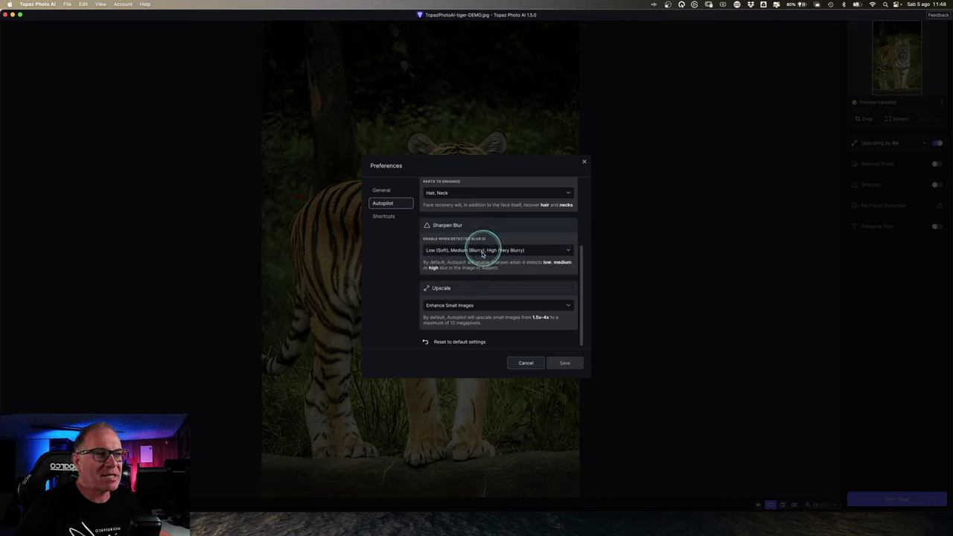
left_click(478, 307)
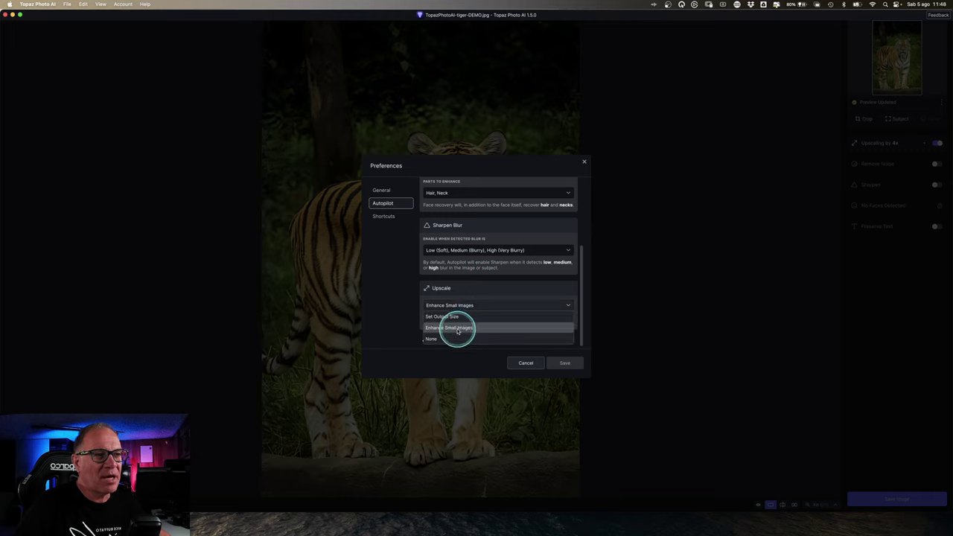
left_click(482, 295)
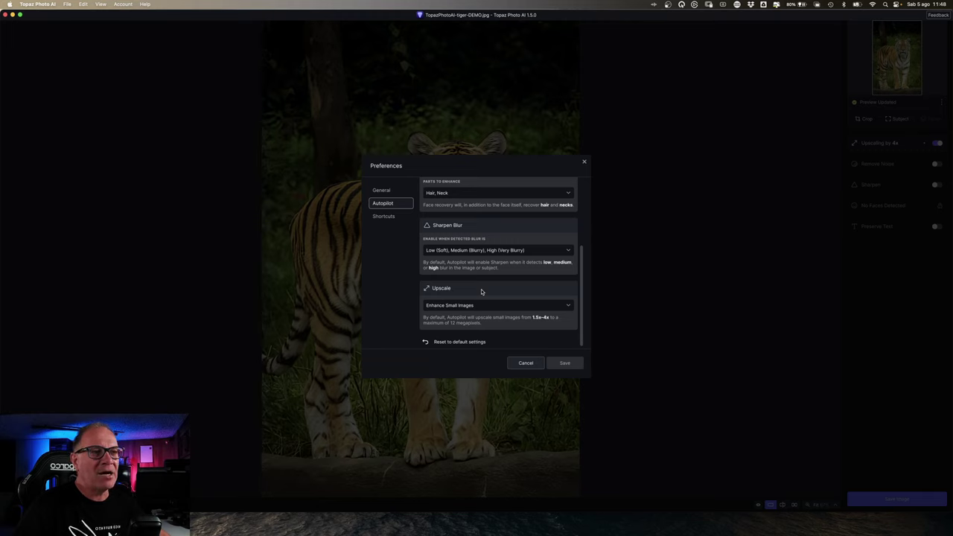
scroll(481, 292, "down", 1)
left_click(434, 258)
left_click(385, 245)
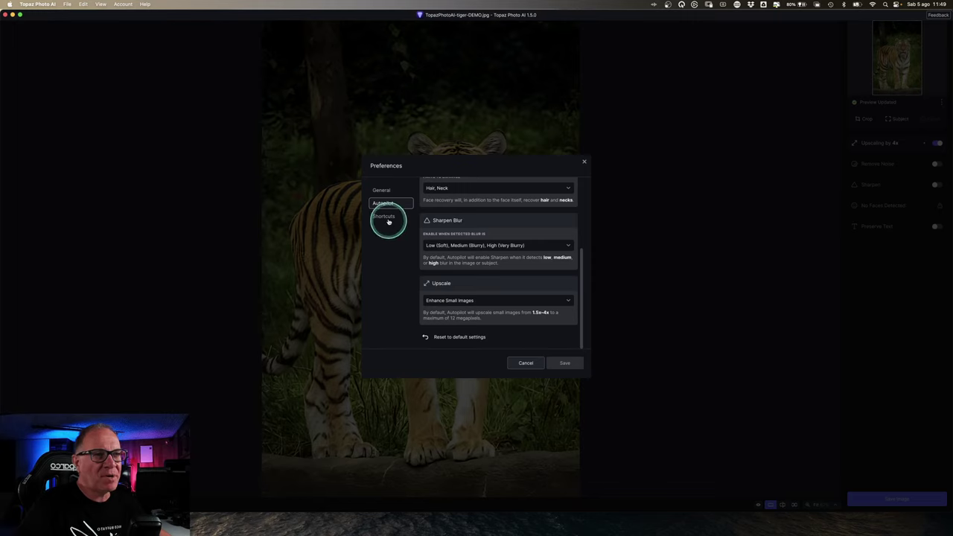
Step: Scroll through the Shortcuts preferences, then close Preferences without saving
left_click(385, 217)
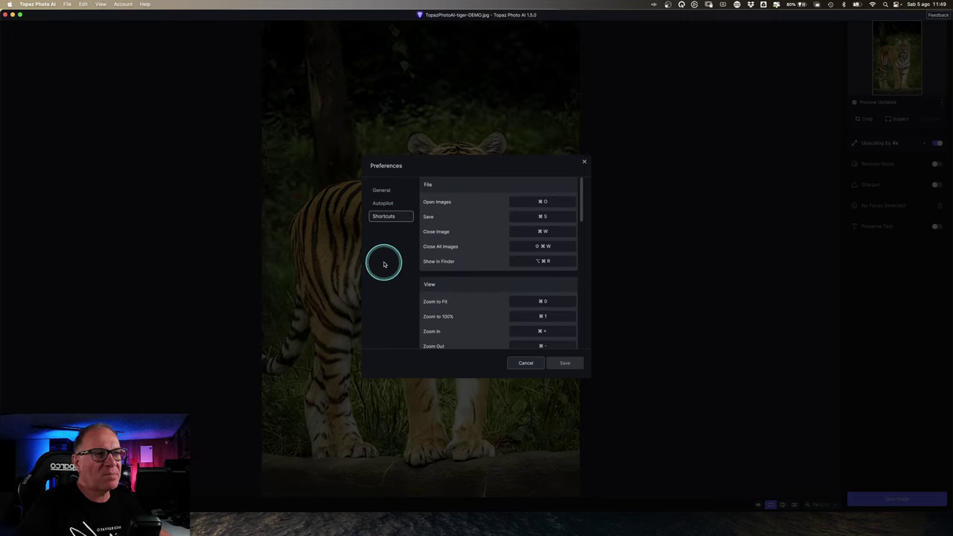
scroll(498, 276, "down", 2)
scroll(498, 276, "down", 2)
scroll(499, 275, "down", 2)
scroll(498, 275, "down", 2)
scroll(499, 276, "down", 2)
scroll(498, 275, "down", 2)
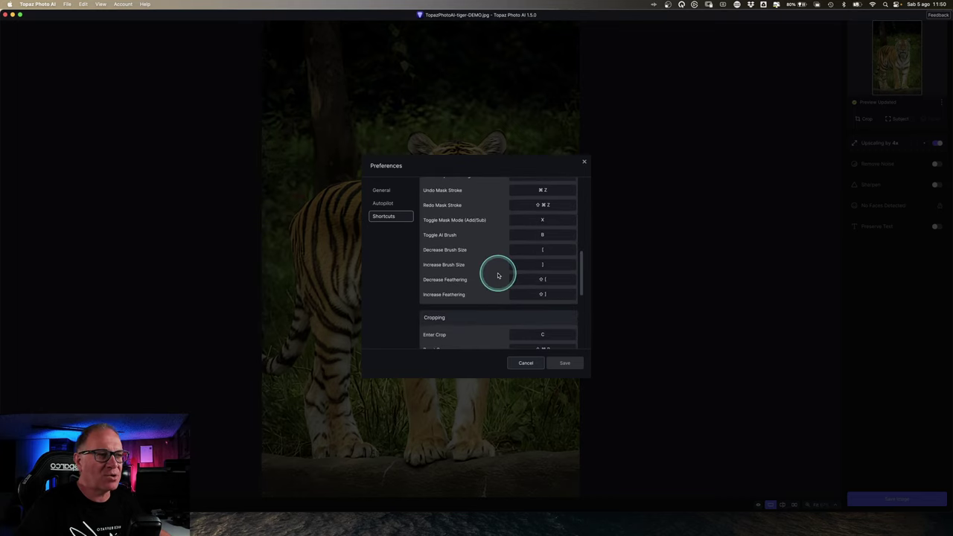
key("Escape")
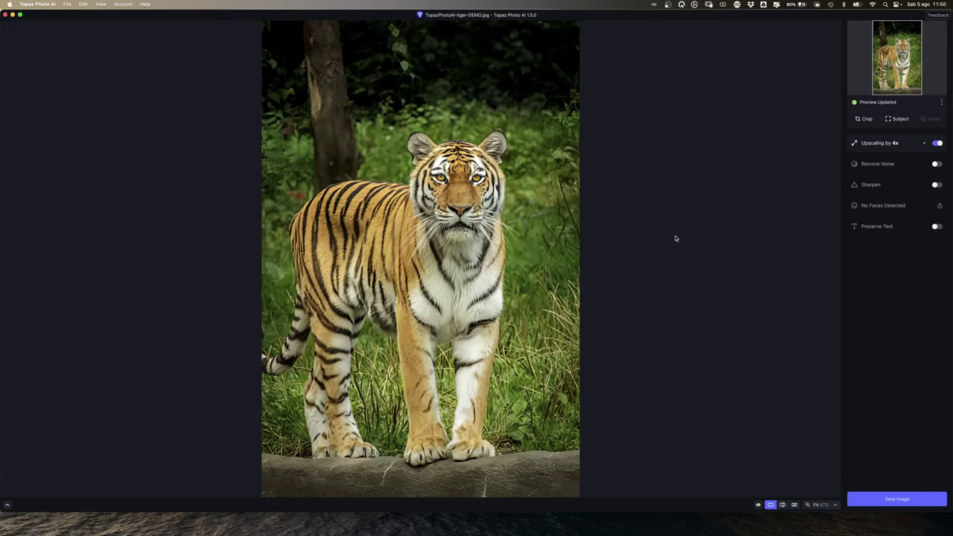
left_click(675, 238)
left_click(943, 104)
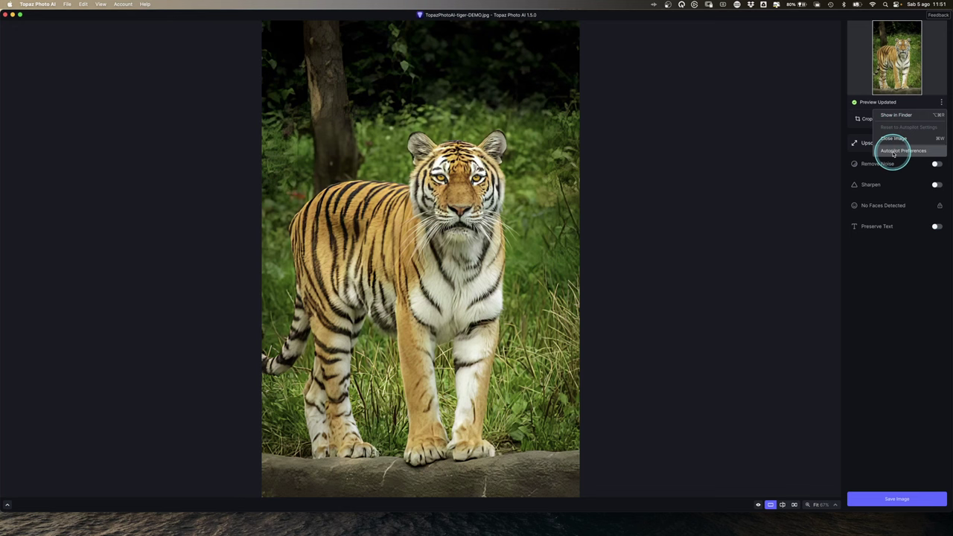
left_click(892, 239)
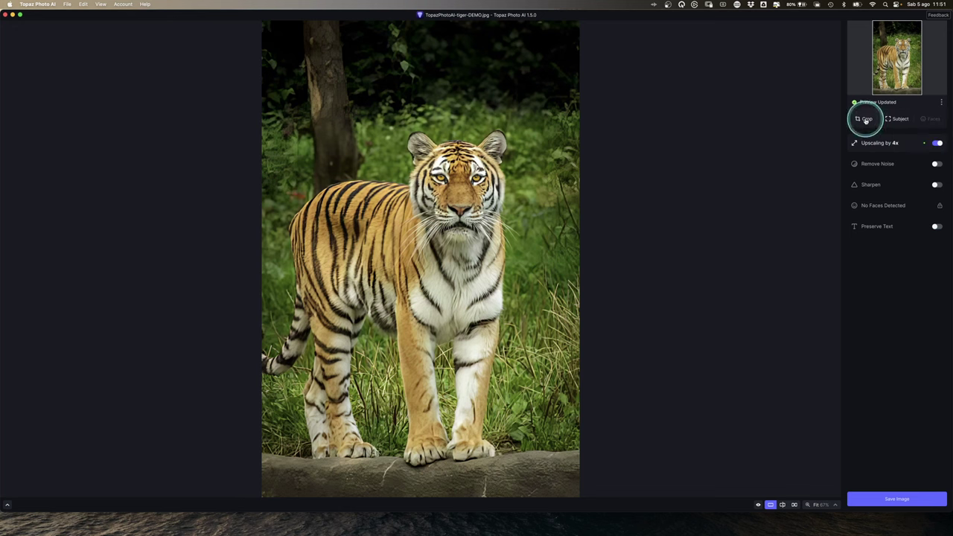
left_click(866, 120)
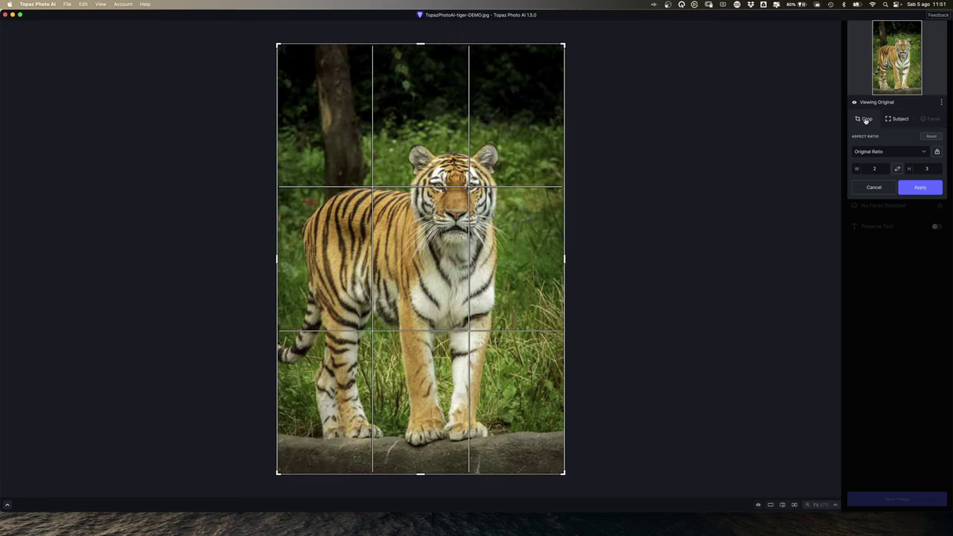
left_click(866, 121)
left_click(878, 187)
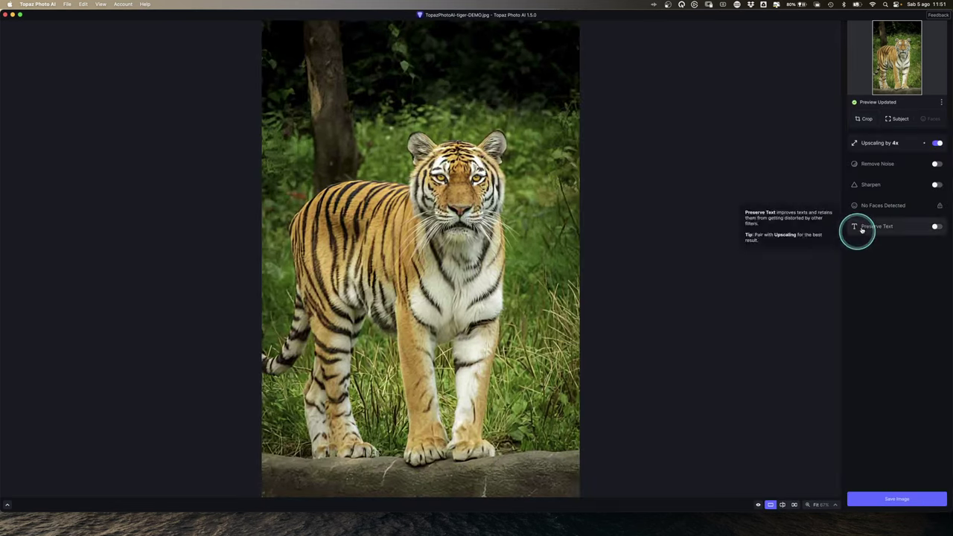
Step: Open the tiger's subject mask refinement and zoom the view to 200%
left_click(896, 119)
left_click(896, 121)
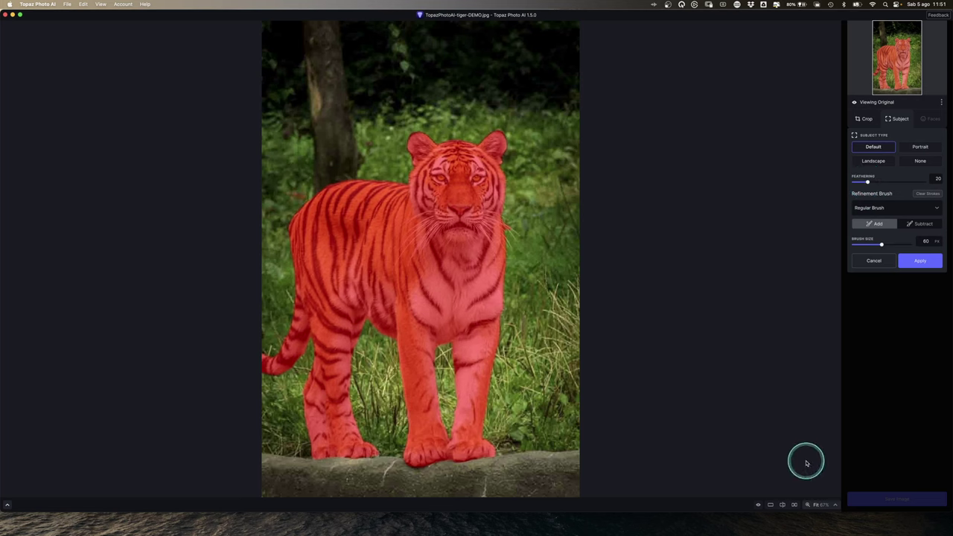
left_click(822, 505)
left_click(810, 478)
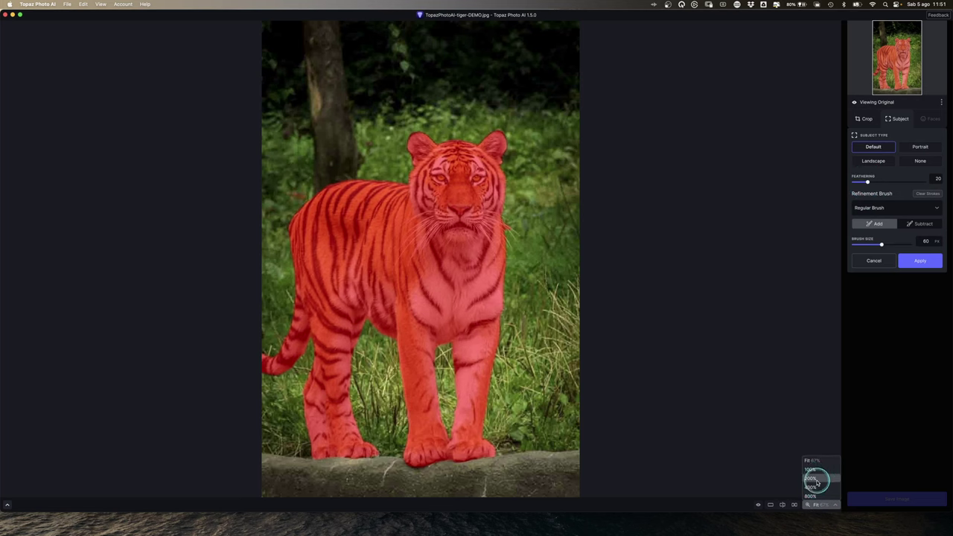
Step: Paint the tiger's head and right ear into the mask with a size-70 brush, raise feathering, and apply
left_click_drag(594, 343, 589, 211)
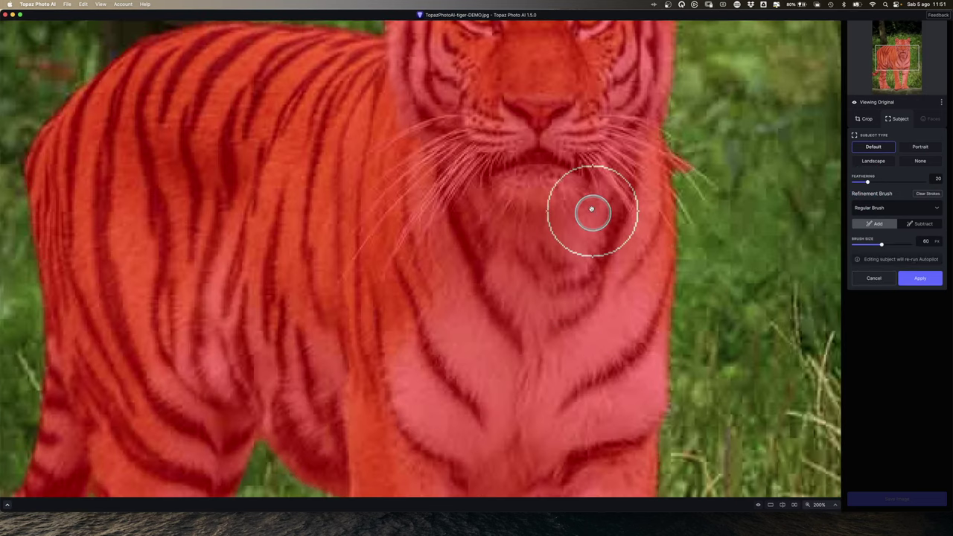
scroll(588, 298, "up", 5)
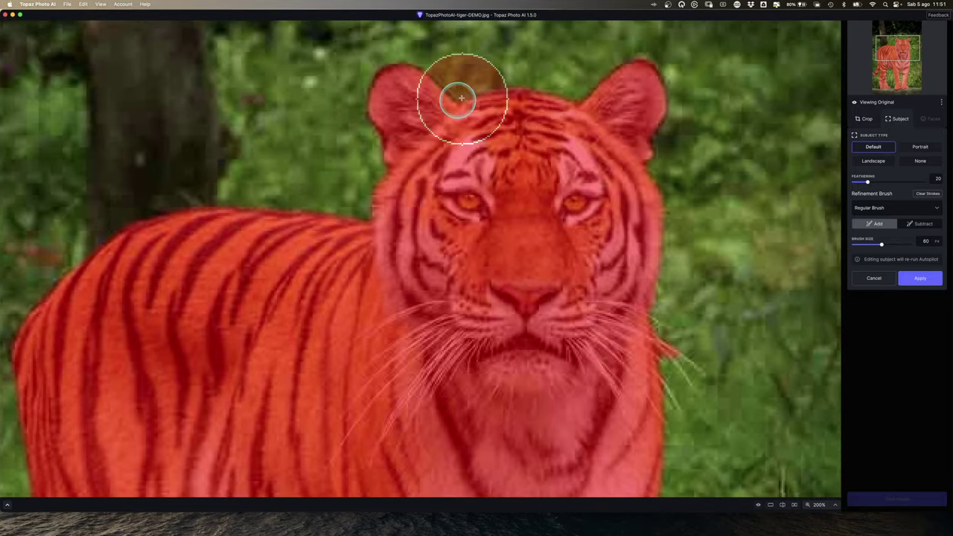
left_click_drag(591, 154, 662, 168)
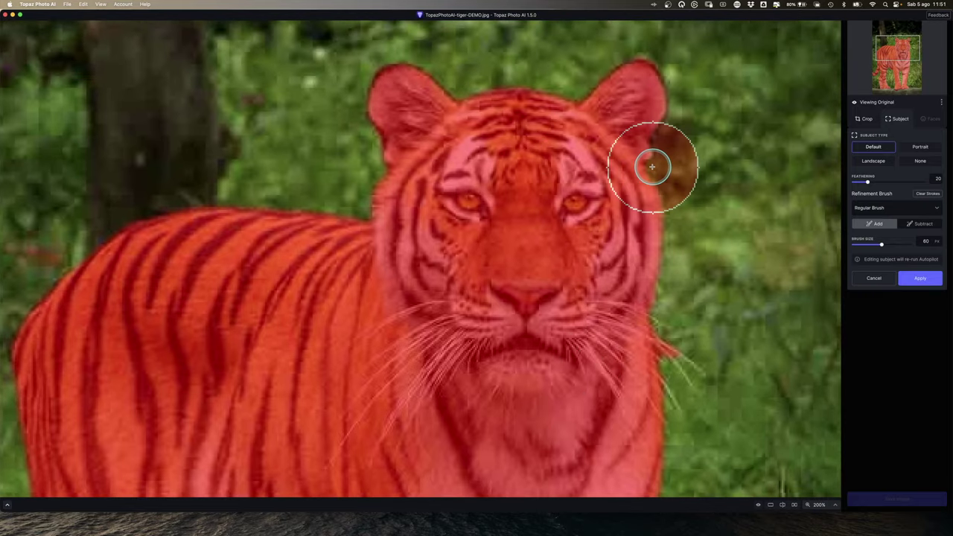
left_click_drag(882, 244, 882, 244)
left_click_drag(867, 181, 885, 182)
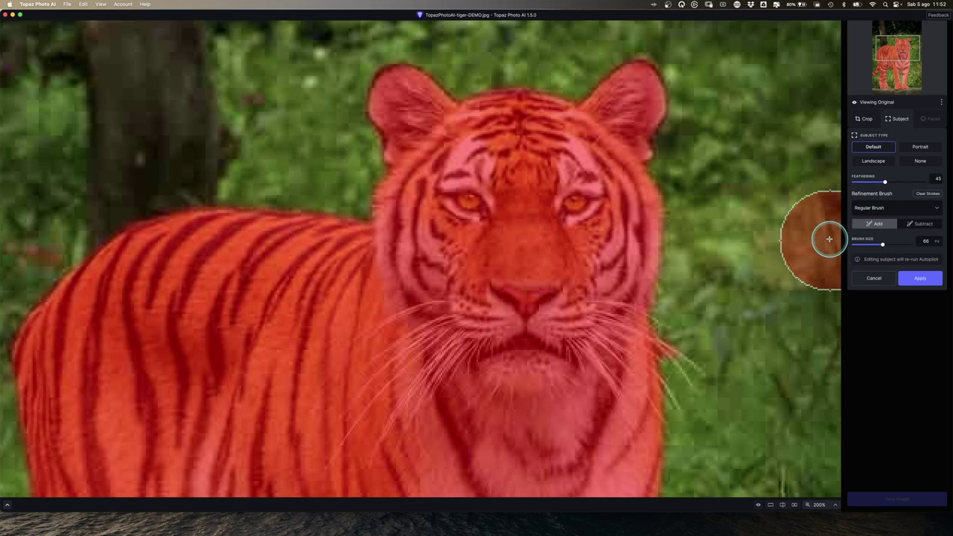
left_click(871, 277)
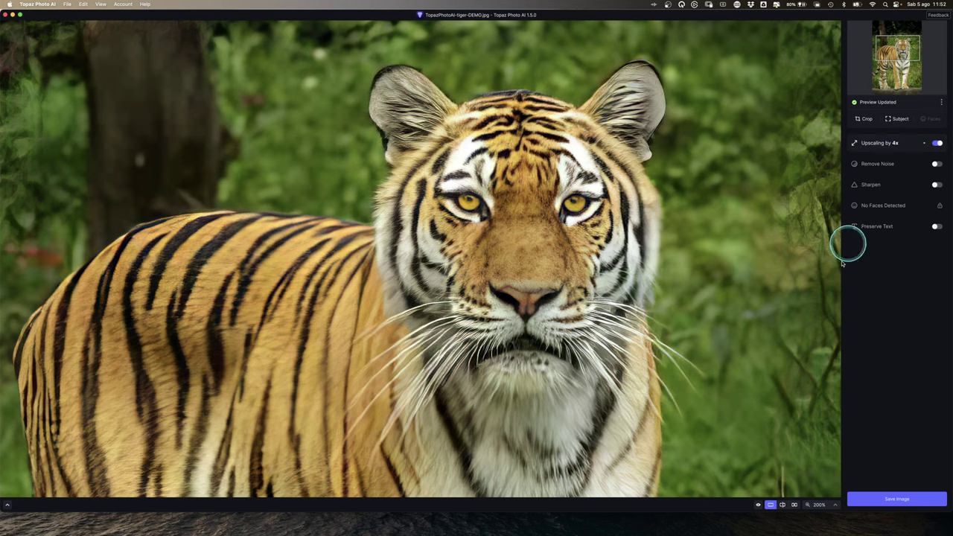
Step: Fit the tiger in view and set Upscaling to the Max 6x factor (3840 × 5760)
left_click(819, 505)
left_click(814, 462)
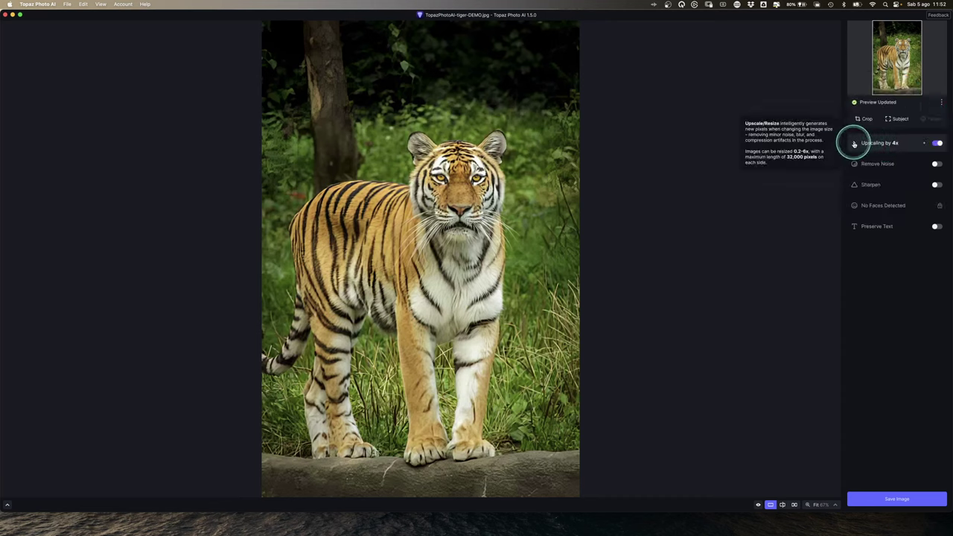
left_click(864, 144)
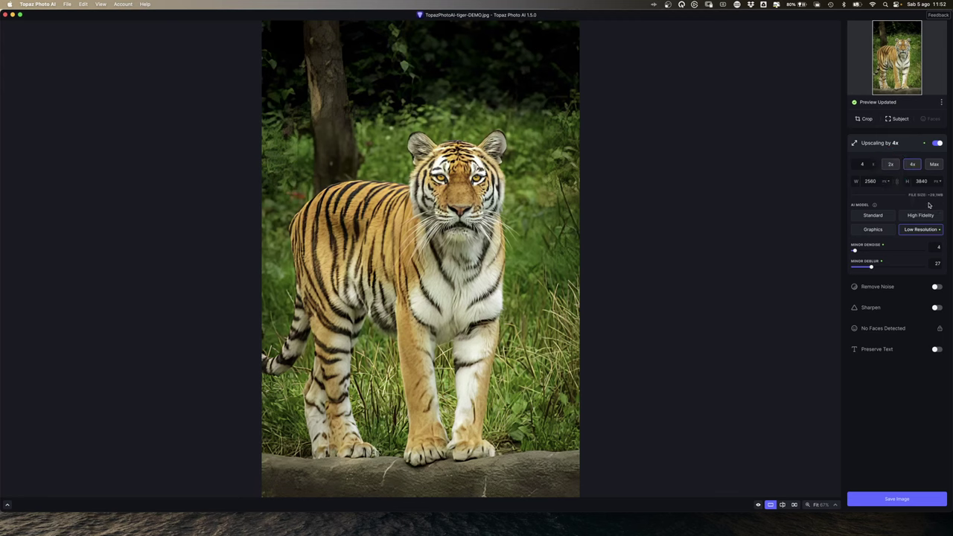
left_click(934, 166)
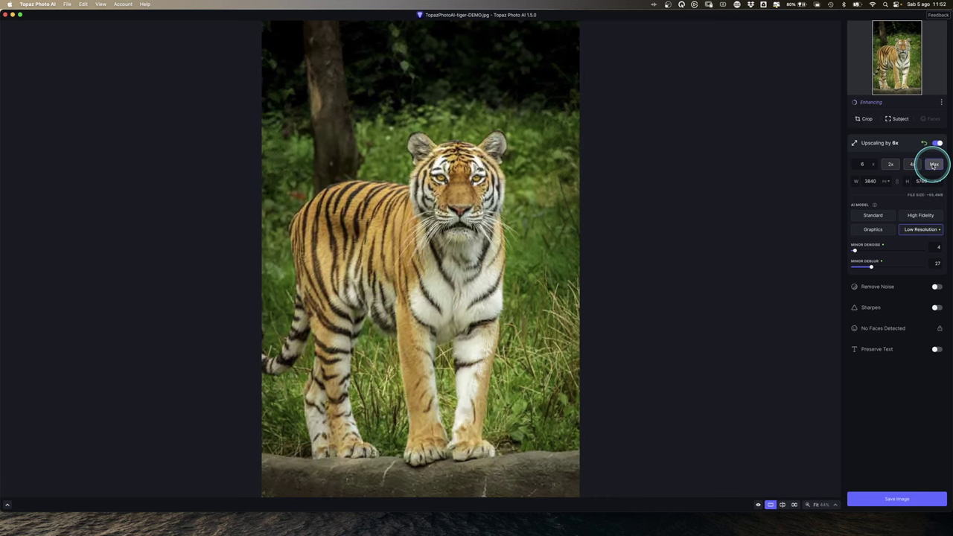
left_click(869, 189)
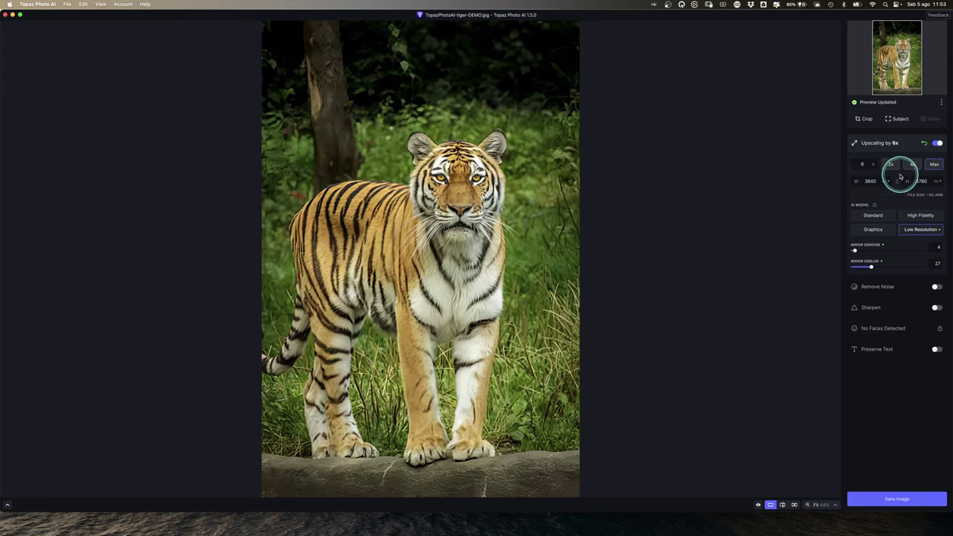
left_click(902, 148)
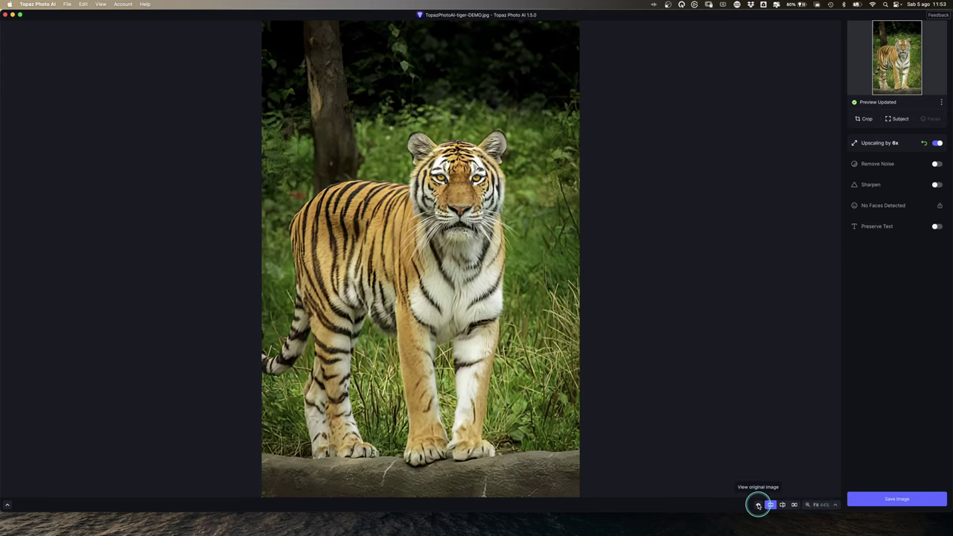
Step: Toggle between the original and enhanced tiger, then move a before/after split divider across it
left_click(759, 506)
left_click(758, 506)
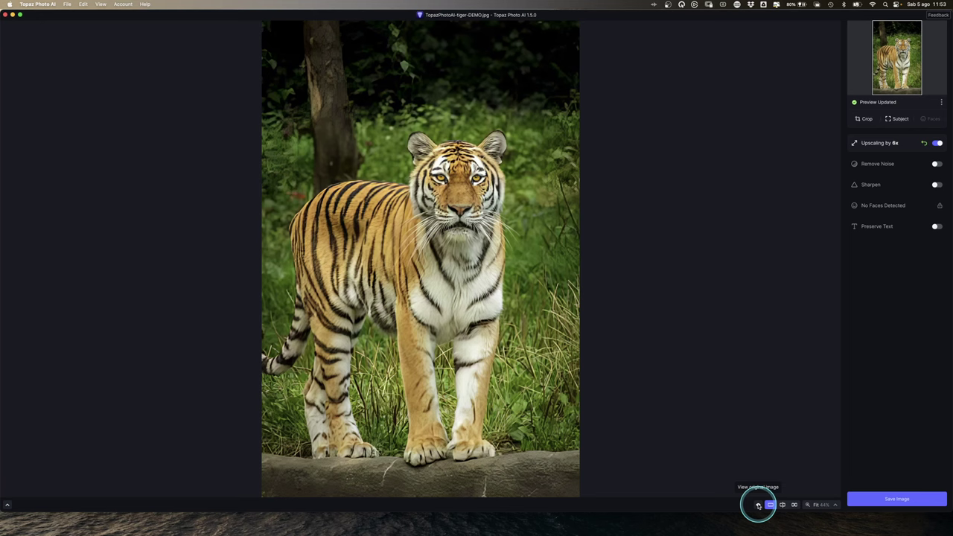
left_click(758, 506)
left_click(758, 505)
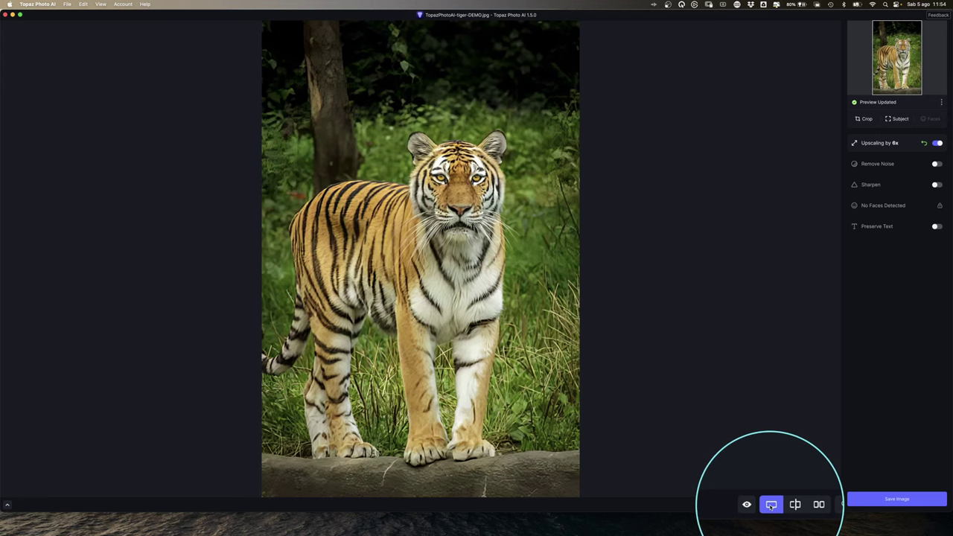
left_click(782, 505)
mouse_move(422, 317)
left_mouse_down()
mouse_move(504, 312)
mouse_move(358, 310)
mouse_move(492, 310)
mouse_move(398, 309)
mouse_move(492, 288)
mouse_move(415, 292)
left_mouse_up()
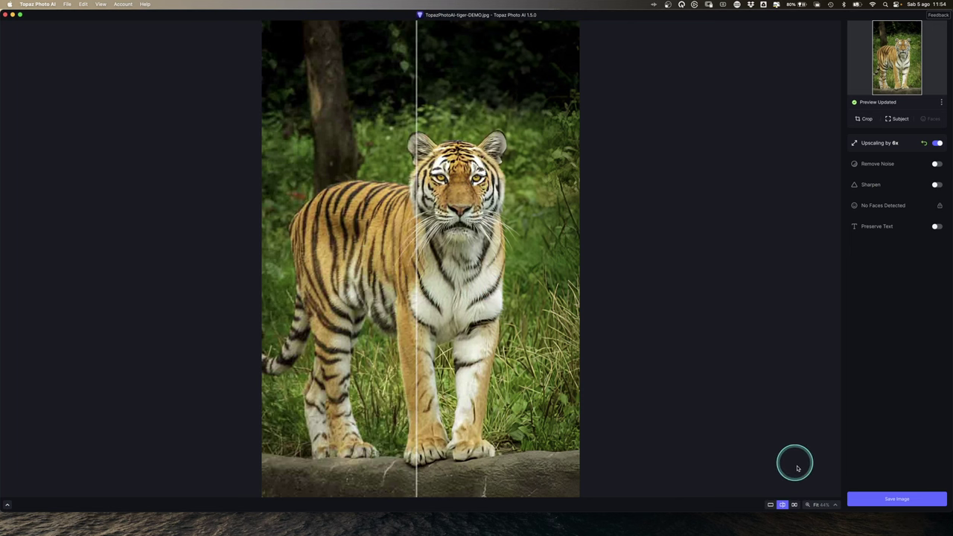
Step: At 100% zoom, compare original and enhanced detail around the tiger's eye
left_click(822, 504)
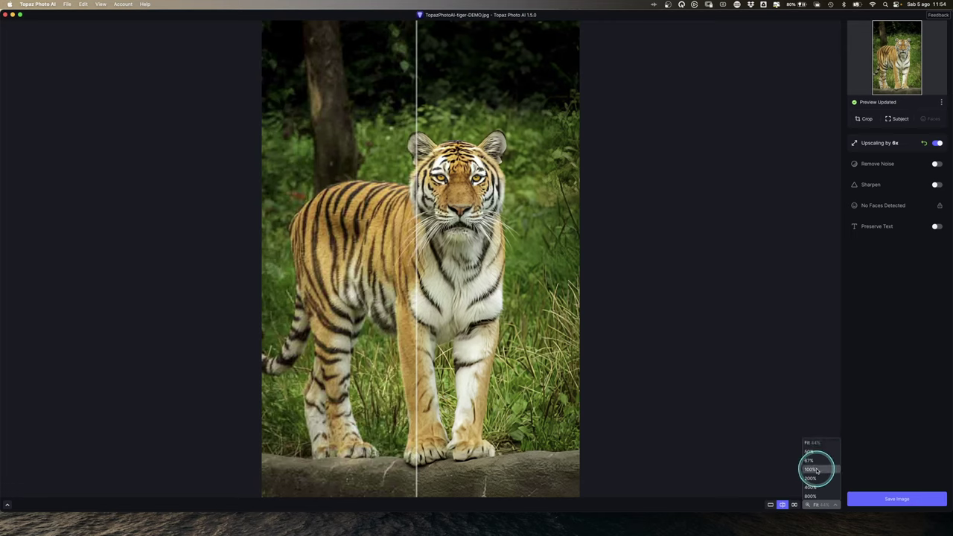
left_click(816, 470)
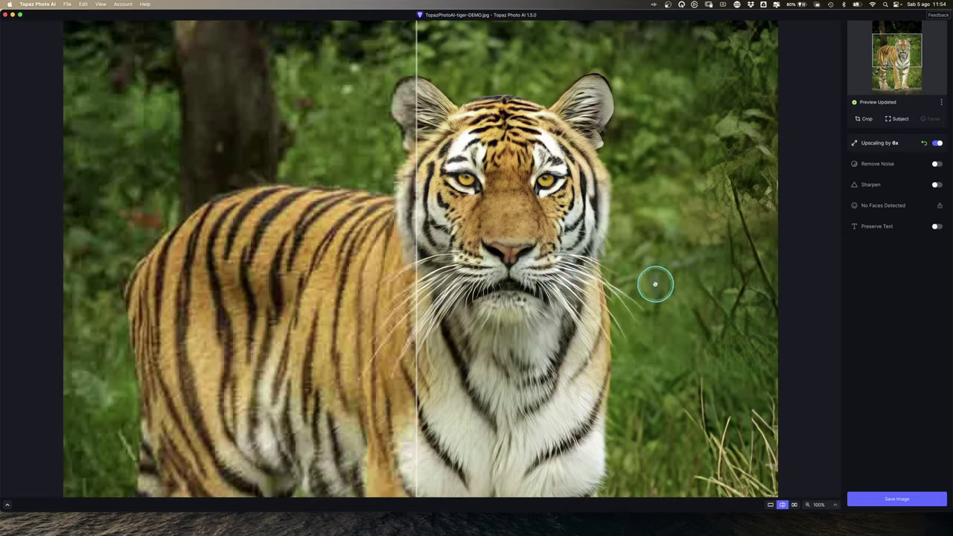
mouse_move(415, 288)
left_mouse_down()
mouse_move(615, 284)
mouse_move(409, 282)
mouse_move(589, 298)
mouse_move(422, 309)
mouse_move(578, 318)
mouse_move(378, 294)
mouse_move(395, 285)
mouse_move(606, 284)
mouse_move(396, 285)
left_mouse_up()
left_click_drag(457, 192, 465, 183)
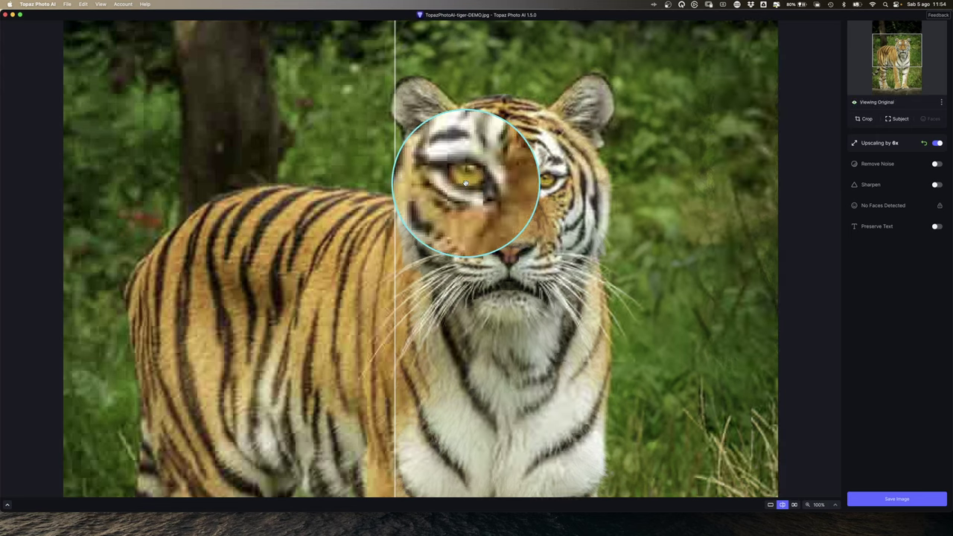
mouse_move(465, 182)
left_mouse_down()
mouse_move(413, 238)
mouse_move(564, 253)
mouse_move(378, 250)
left_mouse_up()
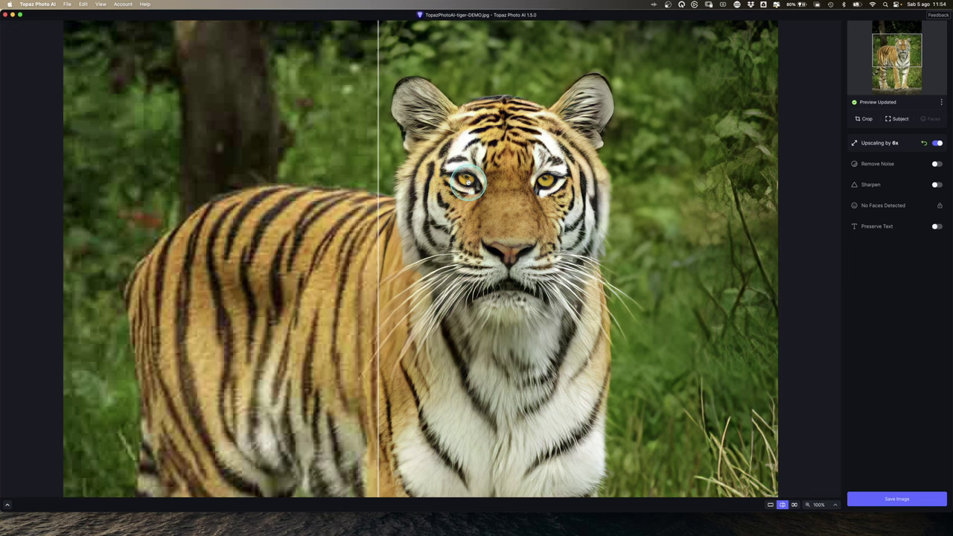
left_click(467, 182)
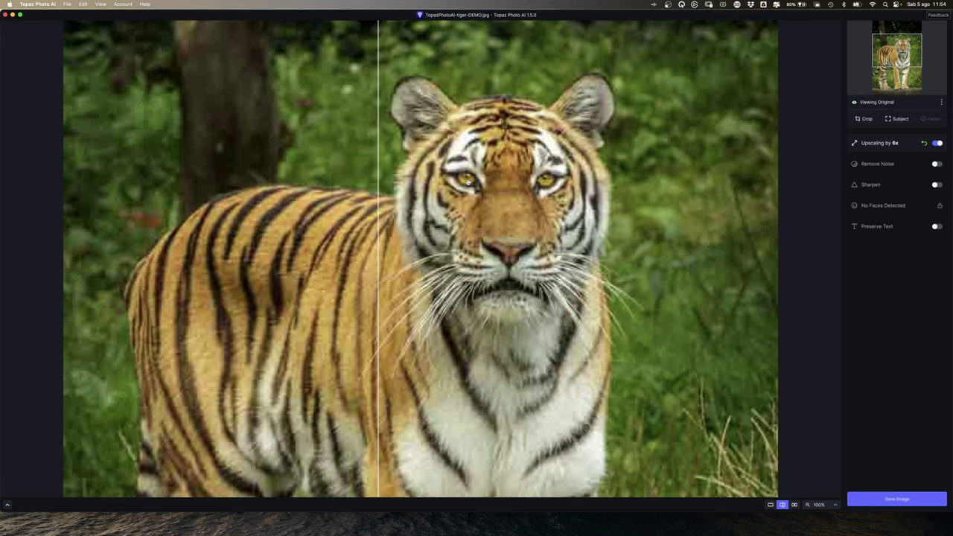
left_click(467, 181)
left_click(467, 181)
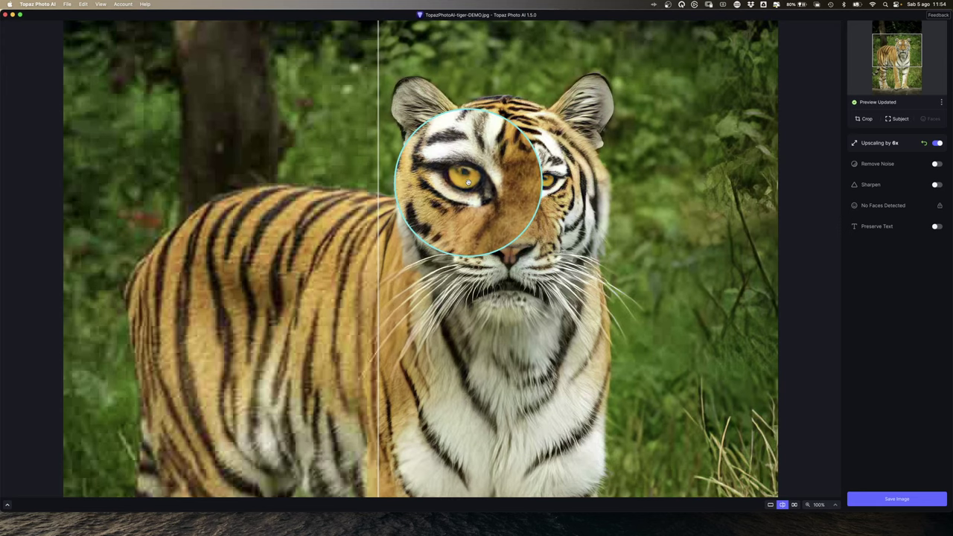
left_click(467, 181)
left_click(466, 181)
left_click(468, 181)
left_click(468, 181)
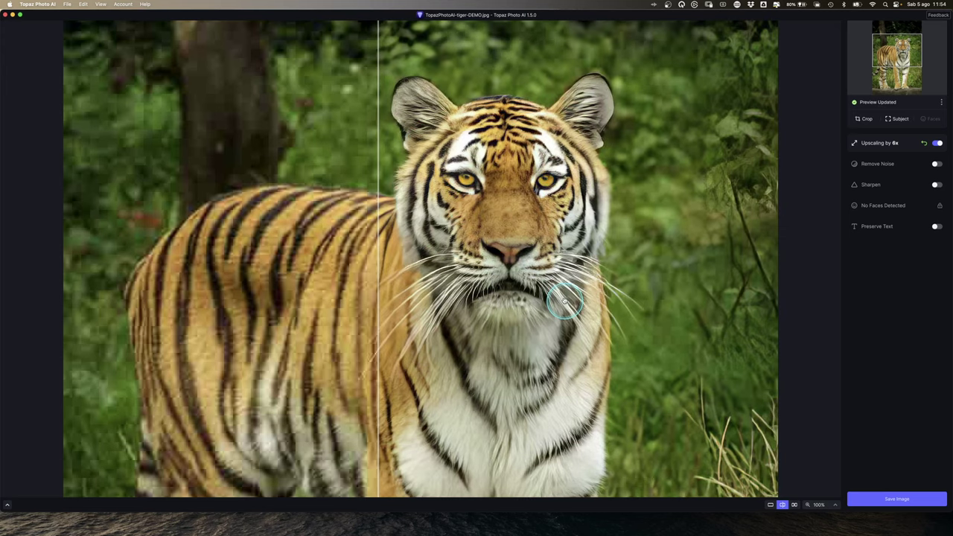
Step: Open the tiger's export settings and change the filename suffix to -Photo AI
left_click(897, 501)
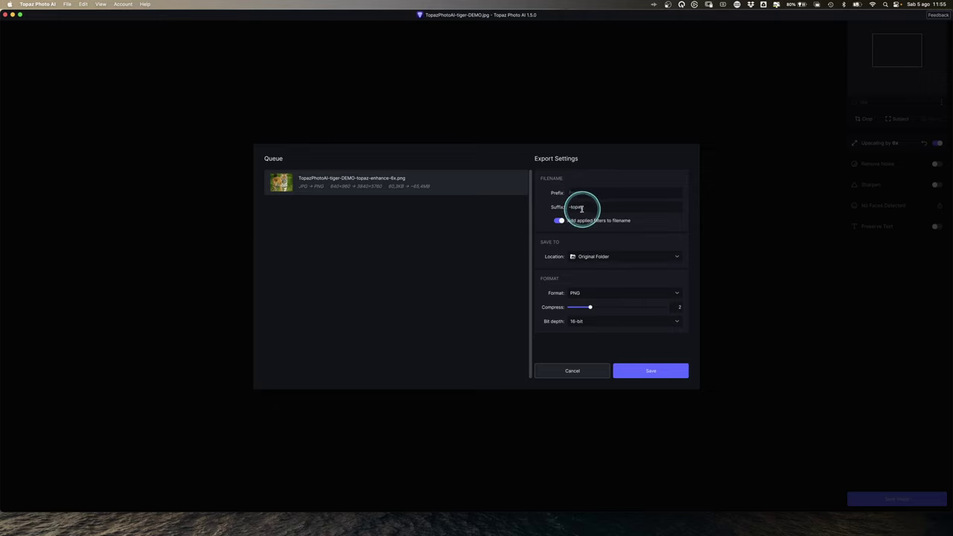
left_click_drag(572, 207, 591, 208)
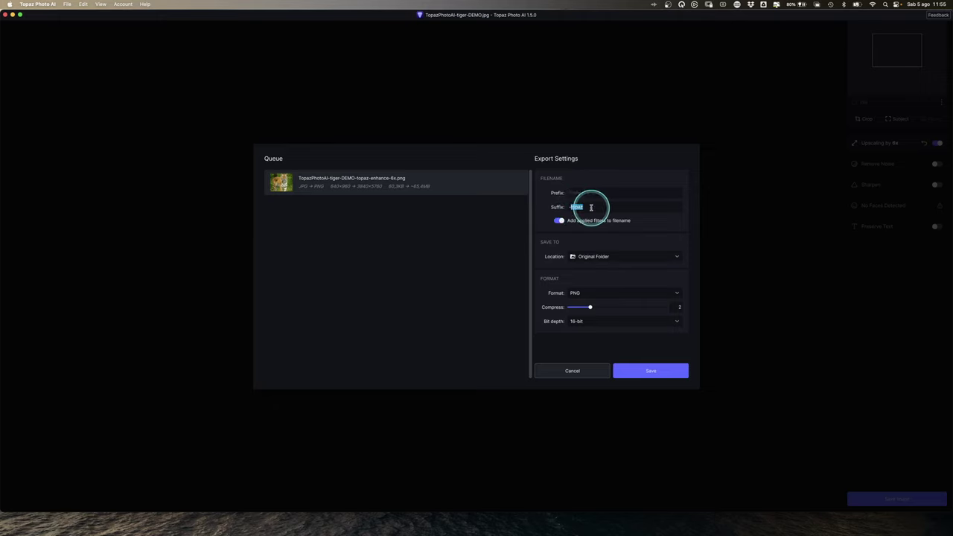
type("-Photo")
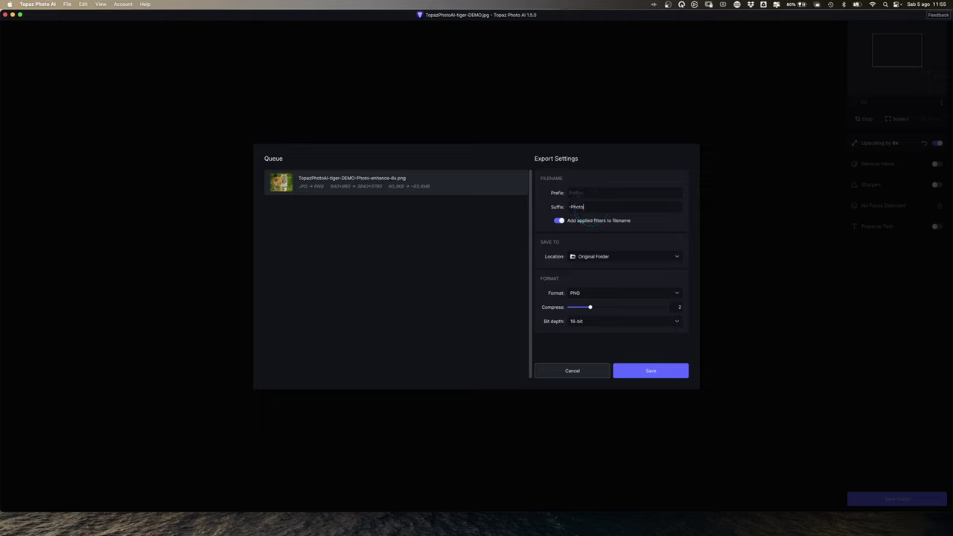
type(" AI")
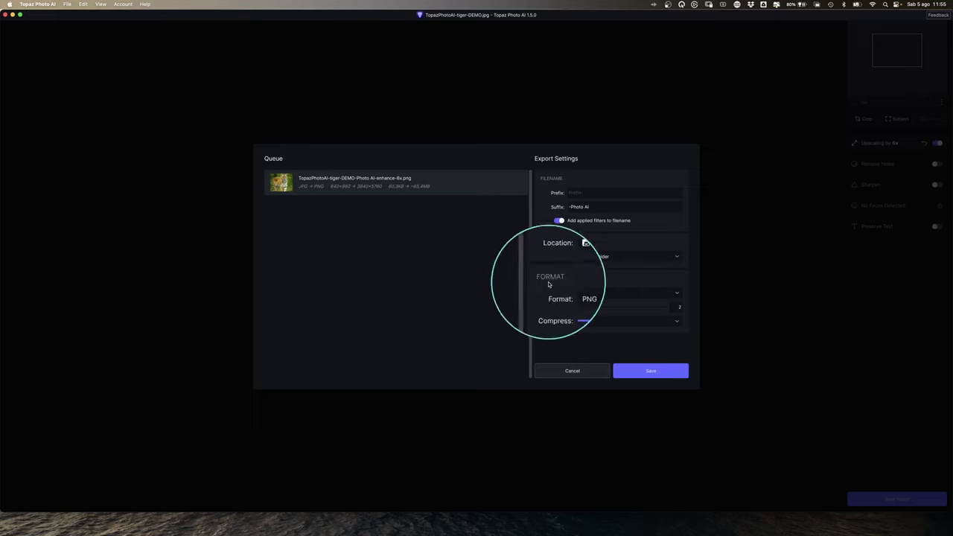
Step: Set the export format to Preserve Input Format, then dismiss the export settings
left_click(586, 294)
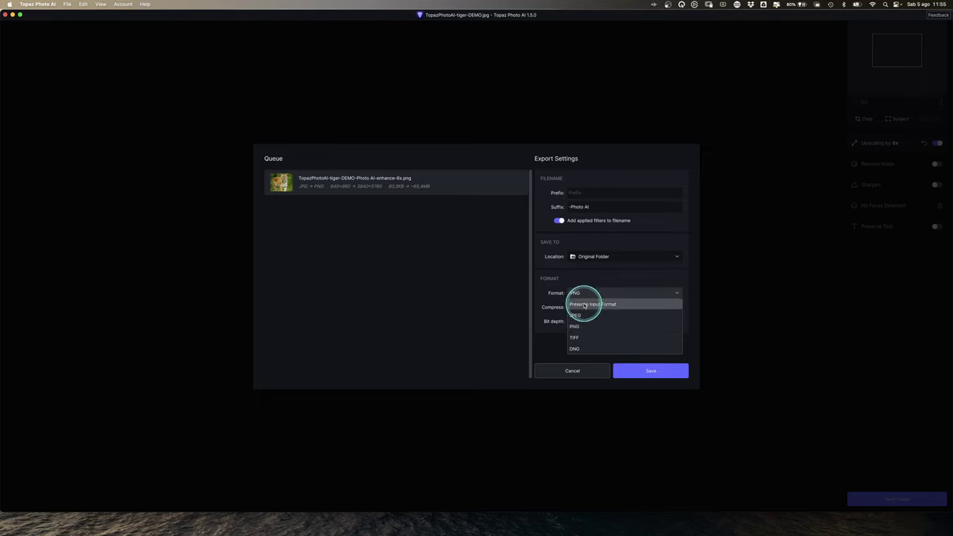
left_click(585, 305)
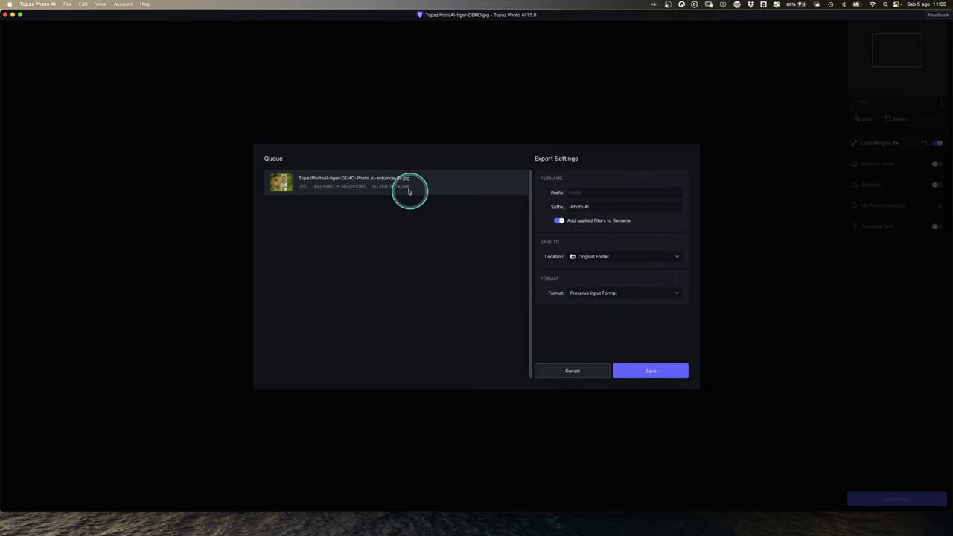
left_click(600, 295)
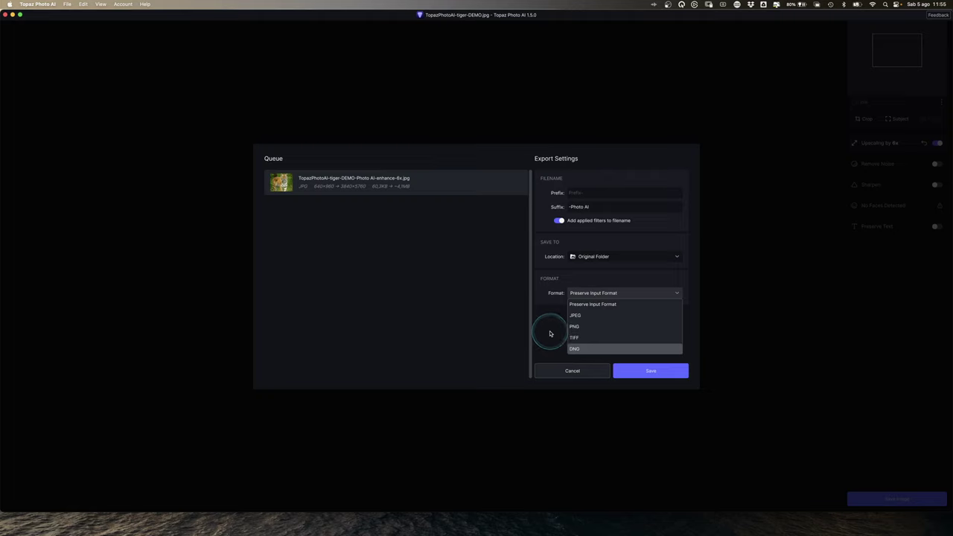
left_click(550, 334)
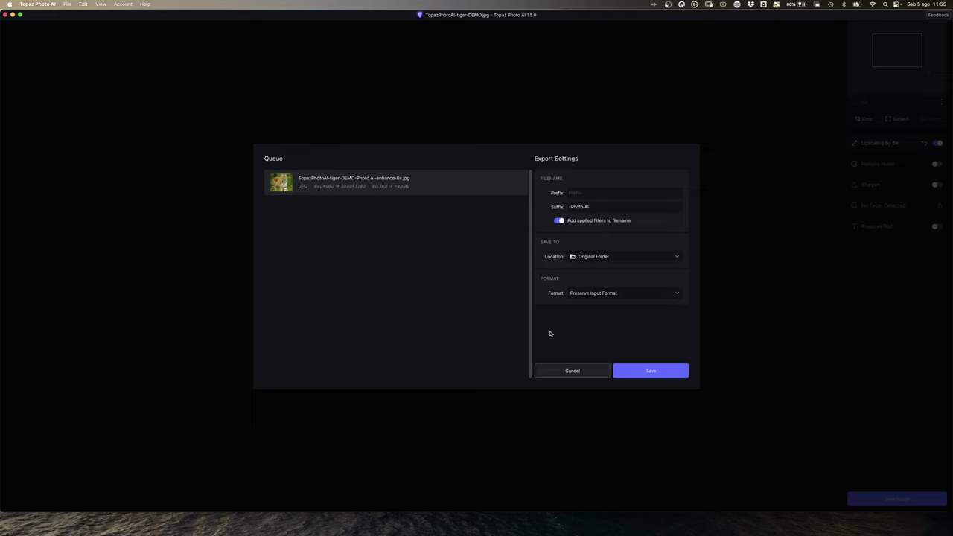
left_click(621, 292)
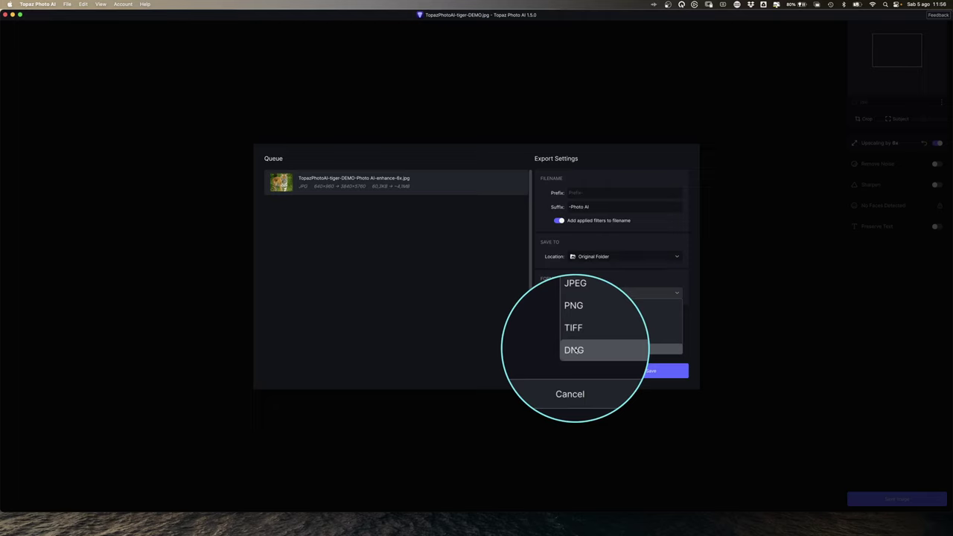
left_click(556, 329)
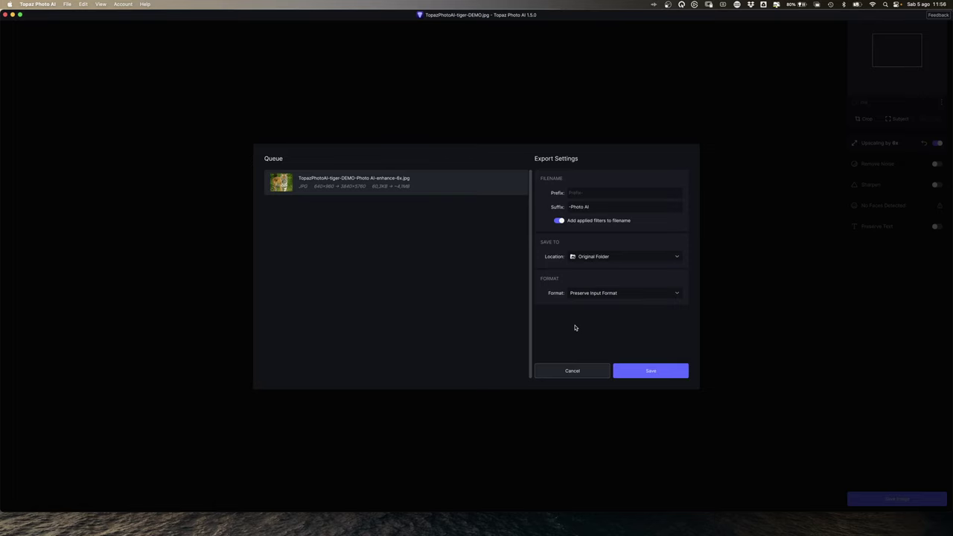
key("Escape")
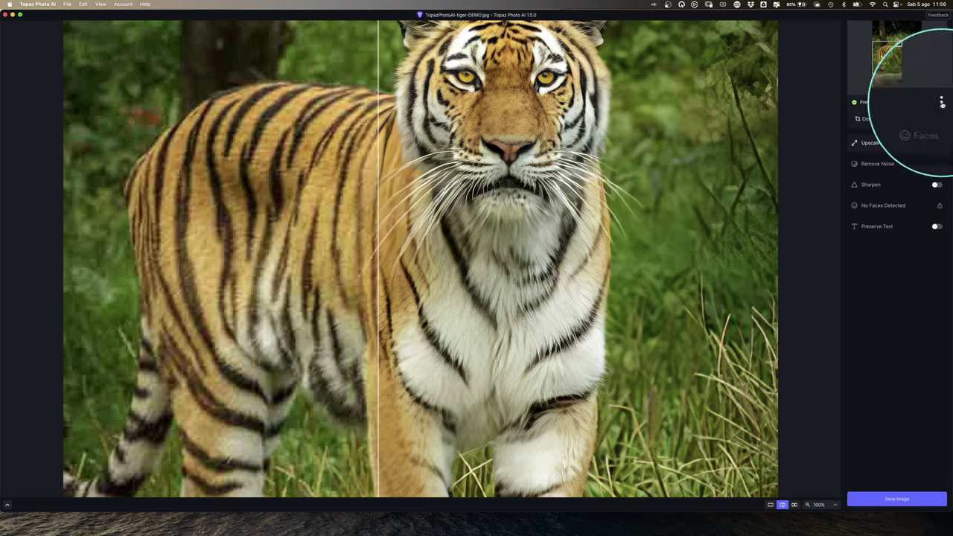
Step: Close the tiger image from its options menu, bringing up the save prompt
left_click(942, 105)
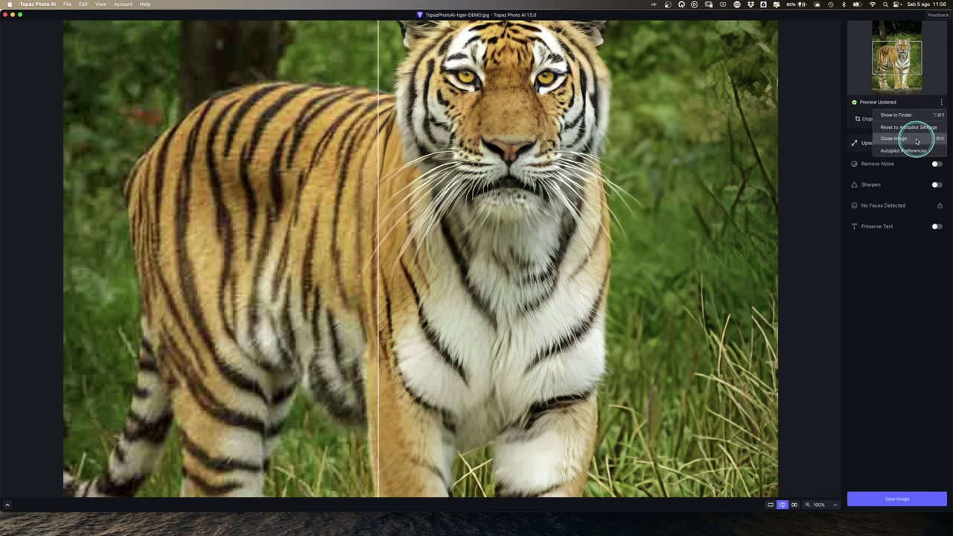
left_click(917, 140)
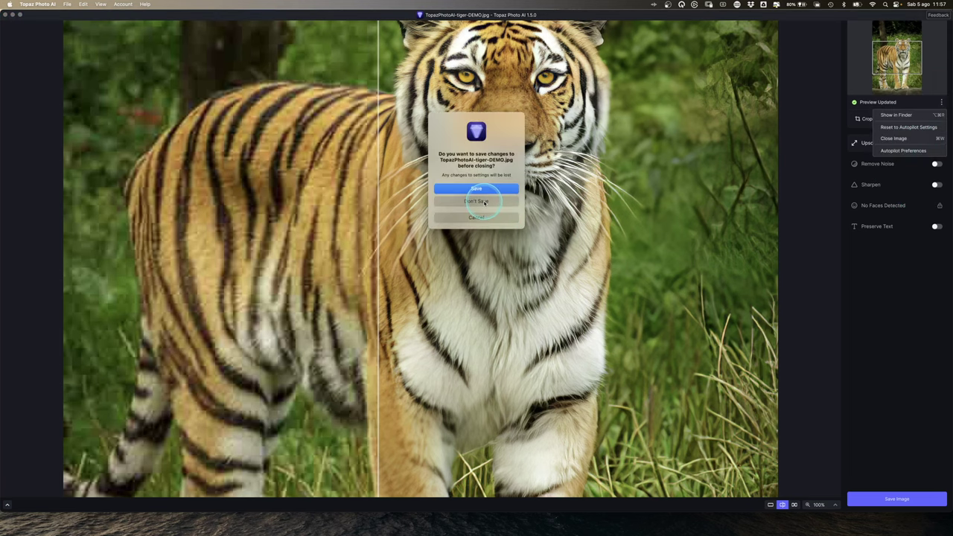
Step: Discard the tiger's changes, clear the Recent files list, and return to the demo folder
left_click(486, 202)
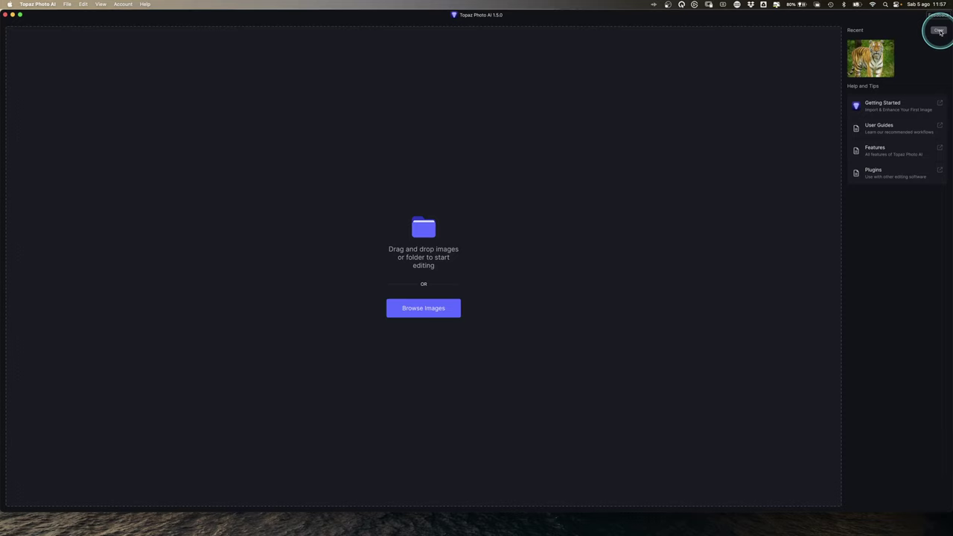
left_click(940, 31)
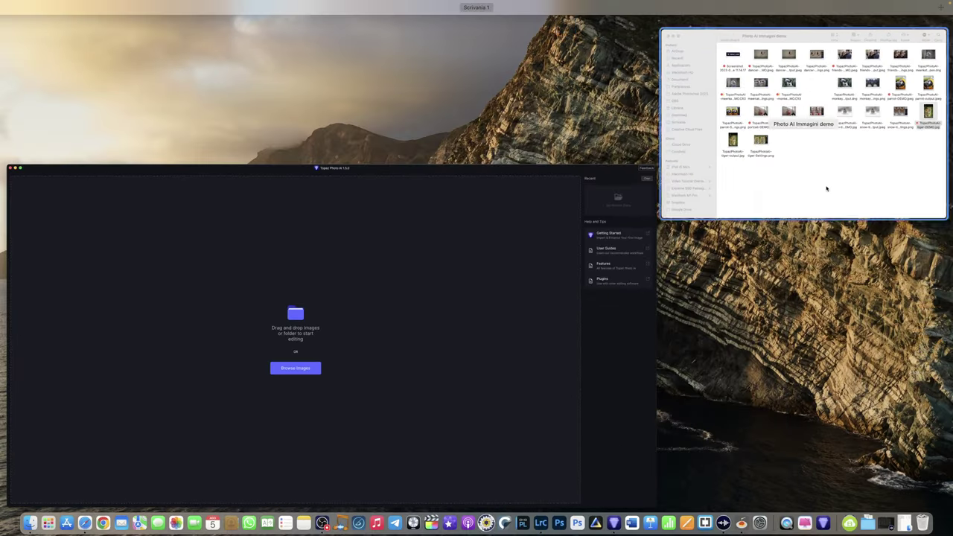
left_click(820, 192)
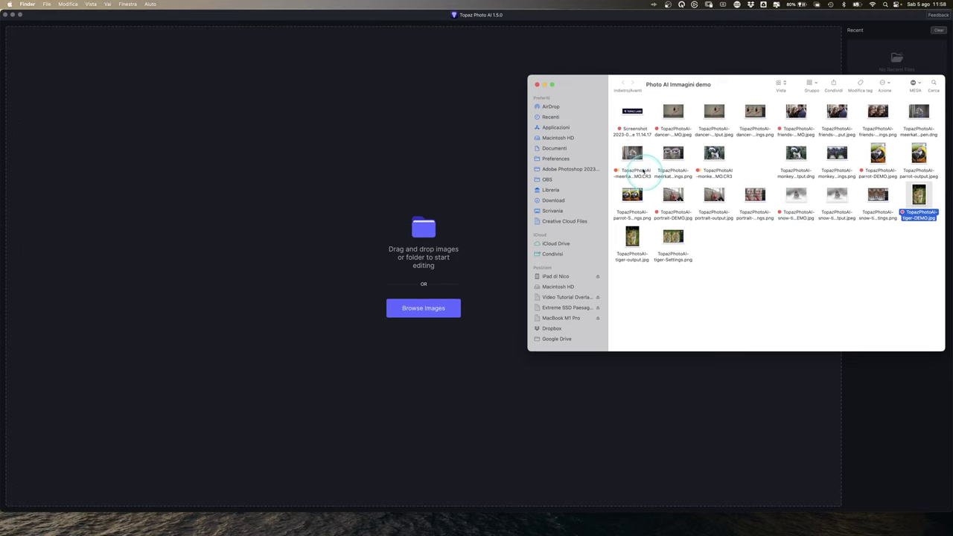
Step: Load TopazPhotoAI-meerkat-DEMO.CR3 into Topaz Photo AI by dragging it from Finder
left_click(634, 155)
left_click_drag(632, 155, 425, 159)
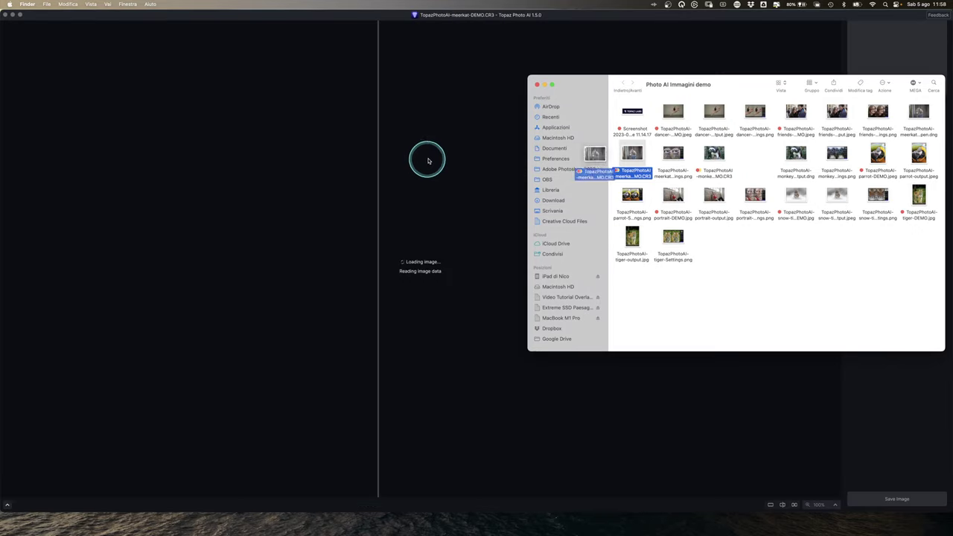
left_click(462, 207)
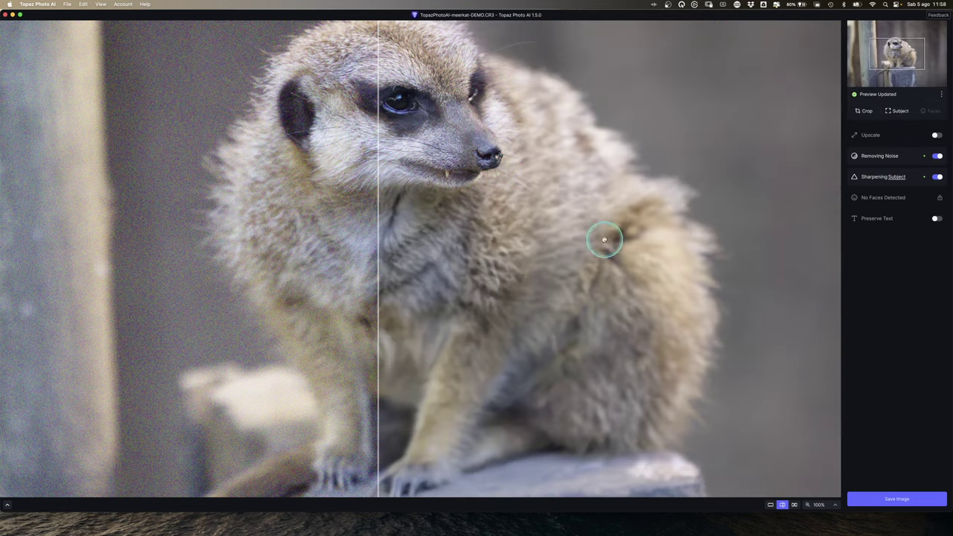
Step: Inspect the meerkat with the before/after split and magnify its eye and background
mouse_move(377, 191)
left_mouse_down()
mouse_move(510, 207)
mouse_move(357, 192)
mouse_move(383, 192)
mouse_move(352, 179)
left_mouse_up()
left_click(399, 99)
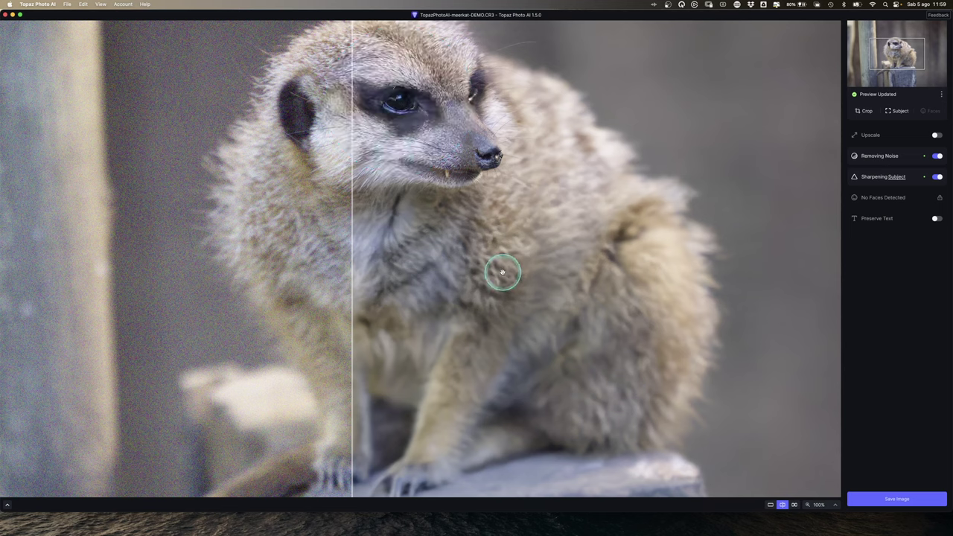
left_click(644, 99)
left_click(899, 111)
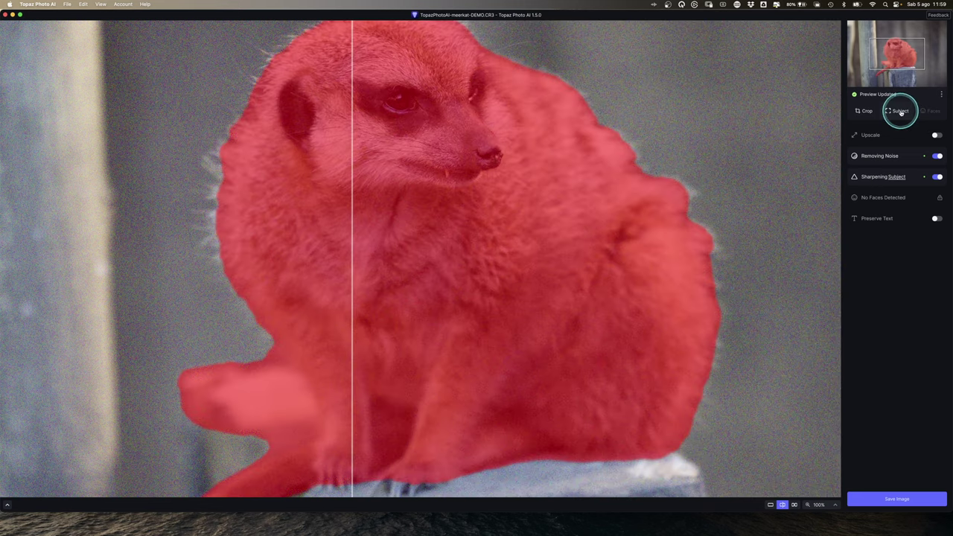
left_click(900, 115)
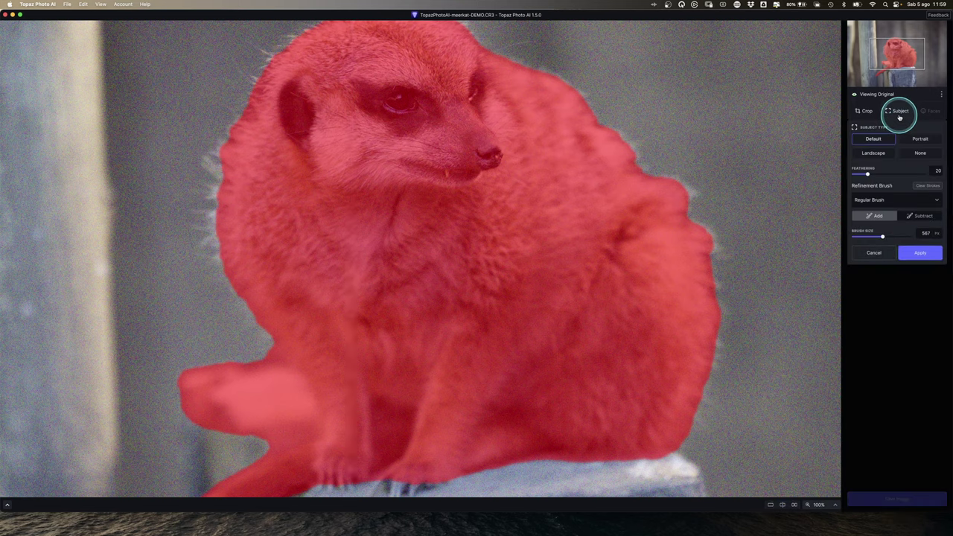
left_click(818, 504)
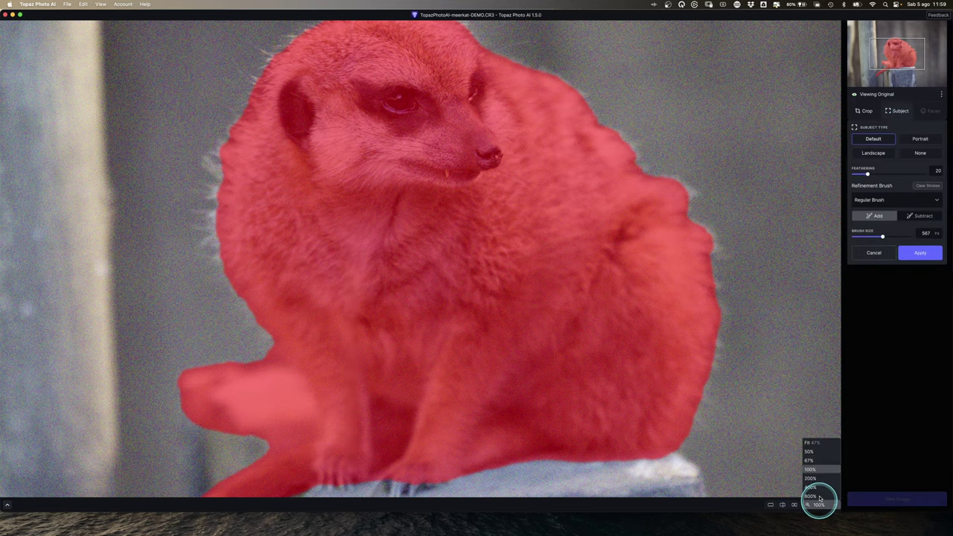
left_click(812, 442)
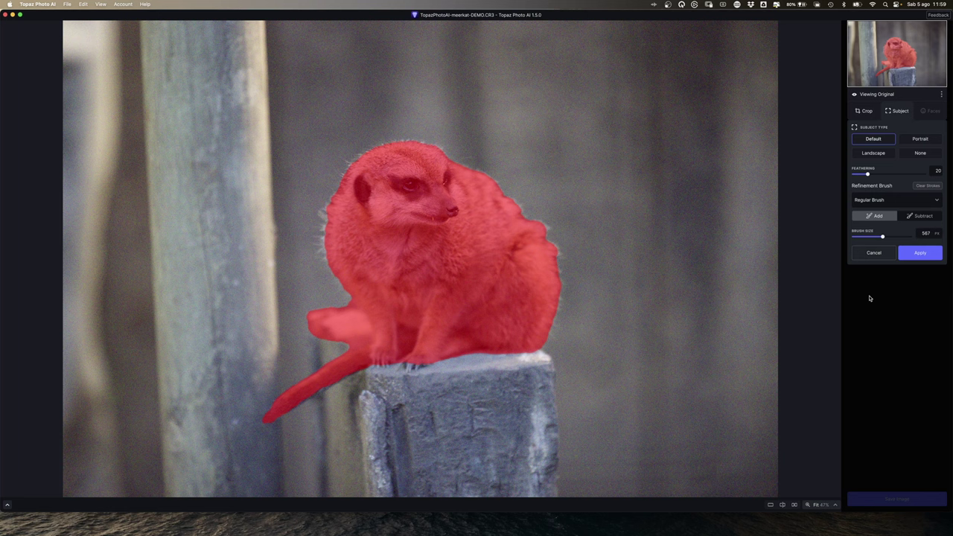
left_click(874, 201)
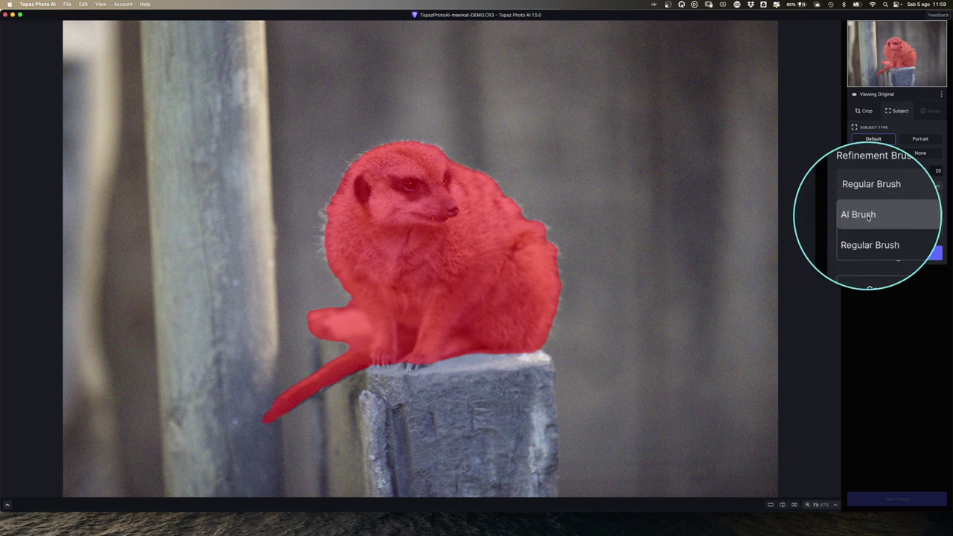
left_click(867, 216)
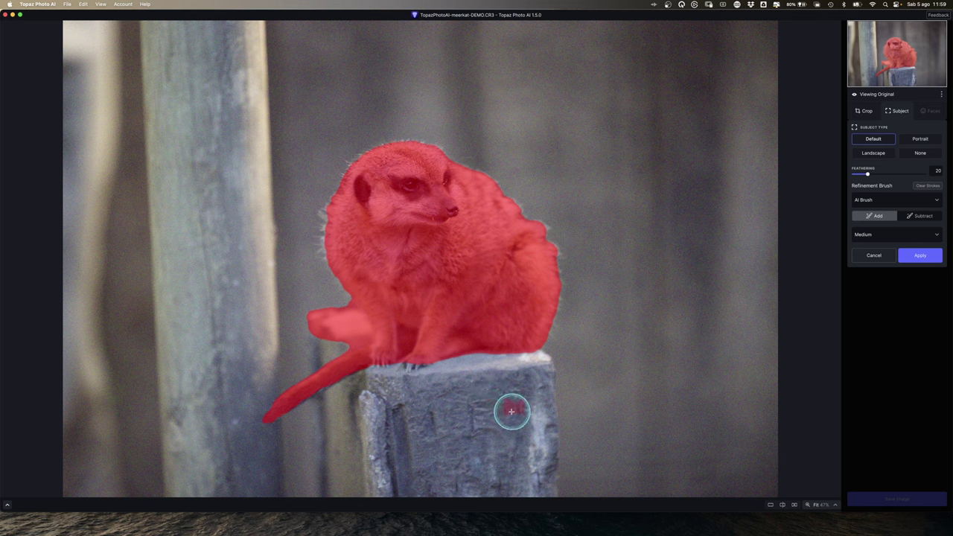
left_click(512, 411)
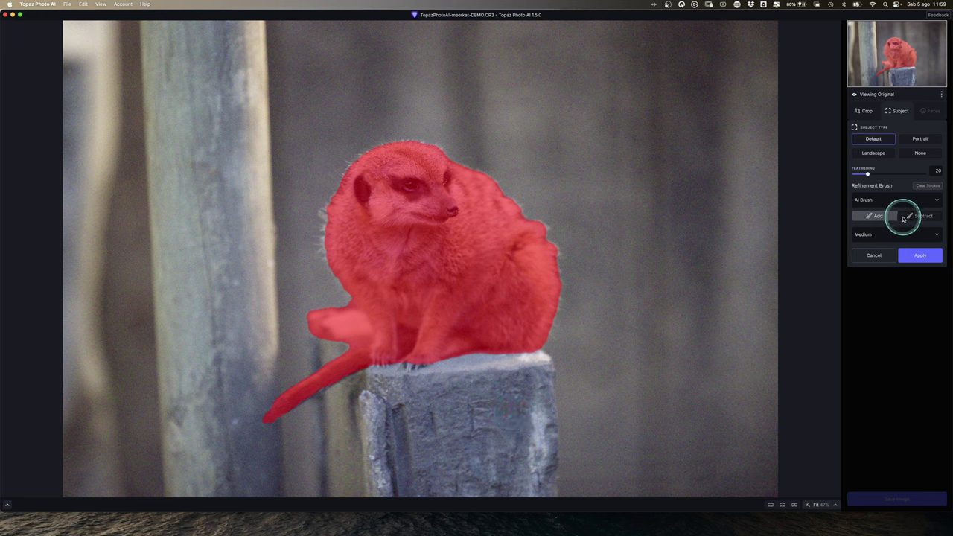
left_click(911, 217)
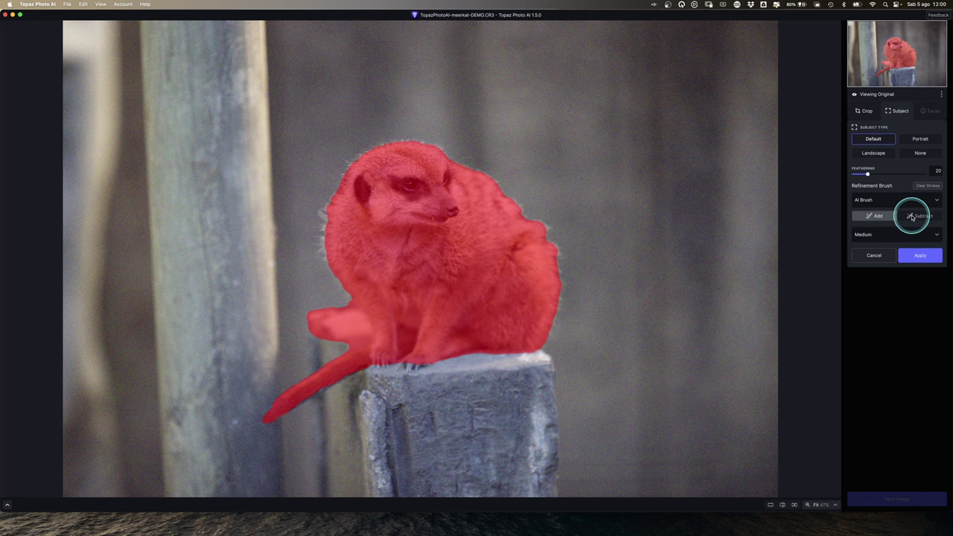
left_click(871, 199)
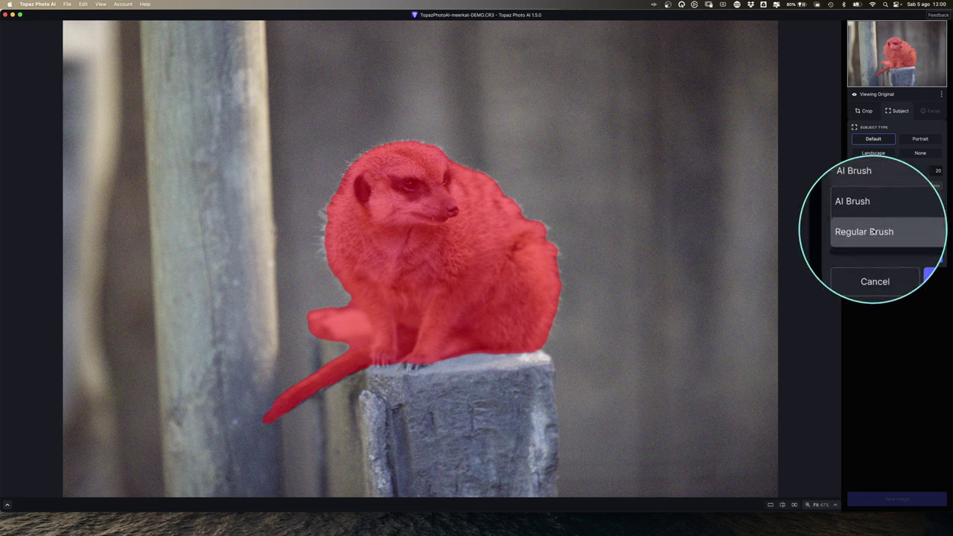
left_click(872, 231)
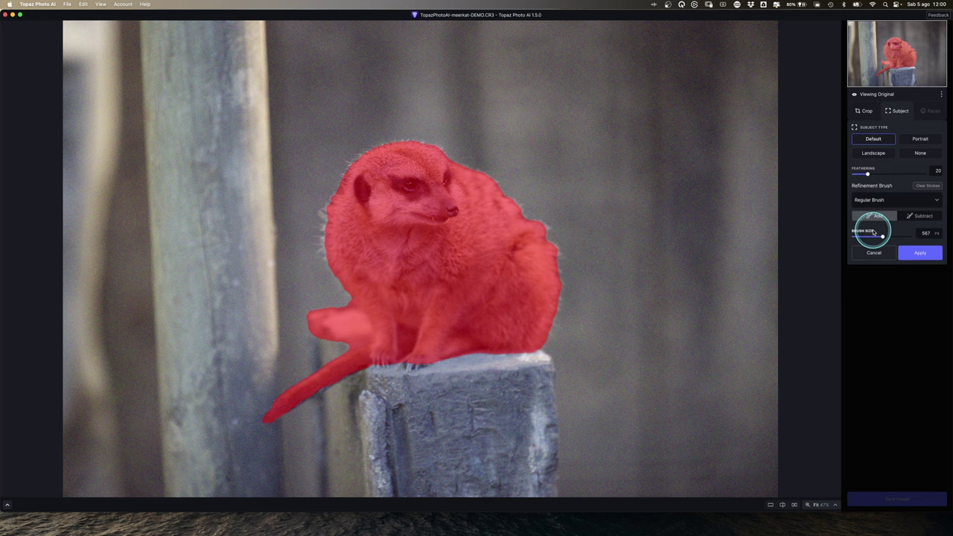
Step: Shrink the brush, add the leg, subtract the wooden post, and raise feathering from 20 to 24
left_click_drag(883, 236, 883, 237)
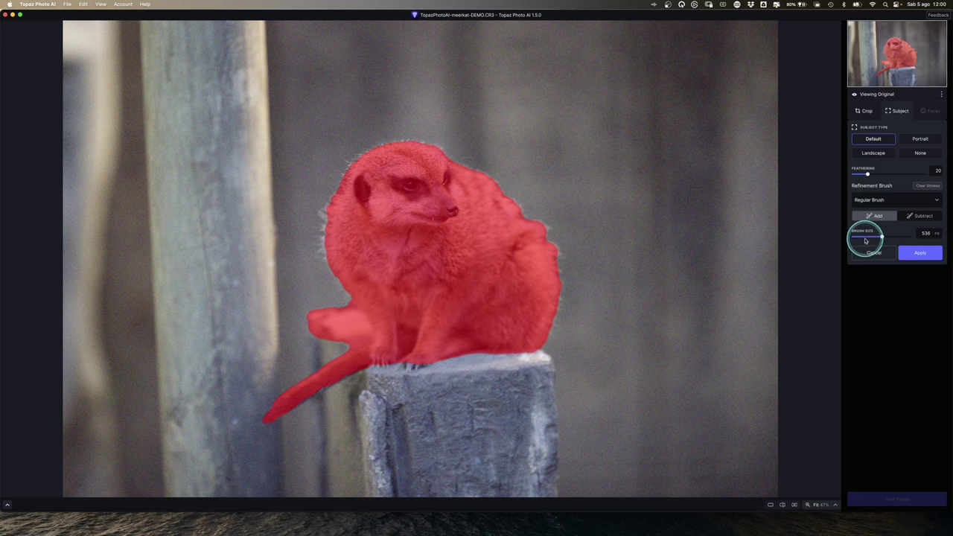
mouse_move(404, 387)
left_mouse_down()
mouse_move(385, 379)
mouse_move(381, 485)
mouse_move(547, 485)
mouse_move(536, 485)
mouse_move(546, 411)
mouse_move(530, 362)
mouse_move(434, 367)
mouse_move(417, 379)
mouse_move(455, 434)
mouse_move(497, 425)
mouse_move(485, 395)
mouse_move(513, 453)
mouse_move(517, 443)
left_mouse_up()
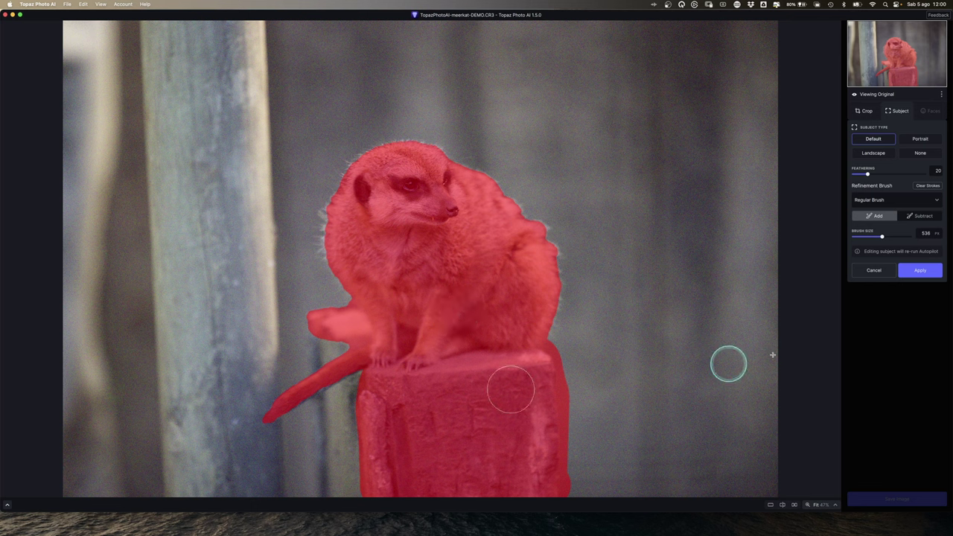
left_click(924, 216)
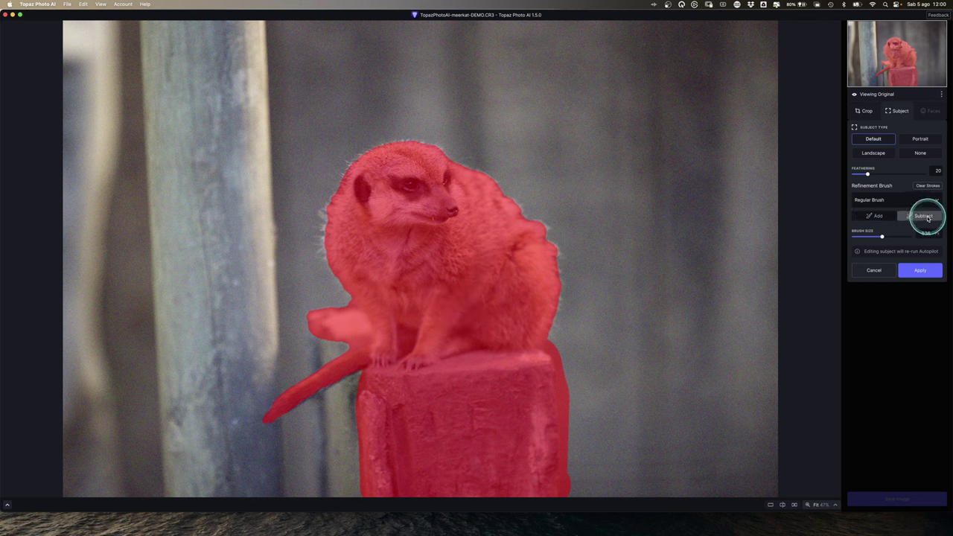
mouse_move(375, 393)
left_mouse_down()
mouse_move(485, 372)
mouse_move(557, 387)
mouse_move(548, 471)
mouse_move(532, 409)
mouse_move(350, 425)
mouse_move(366, 482)
mouse_move(393, 447)
mouse_move(419, 457)
mouse_move(436, 492)
mouse_move(425, 447)
mouse_move(532, 489)
left_mouse_up()
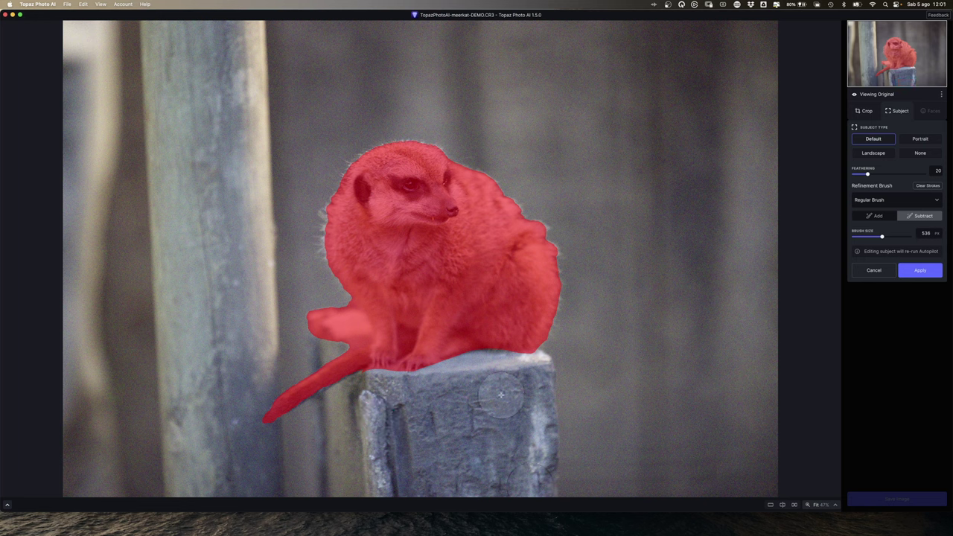
left_click_drag(867, 173, 870, 173)
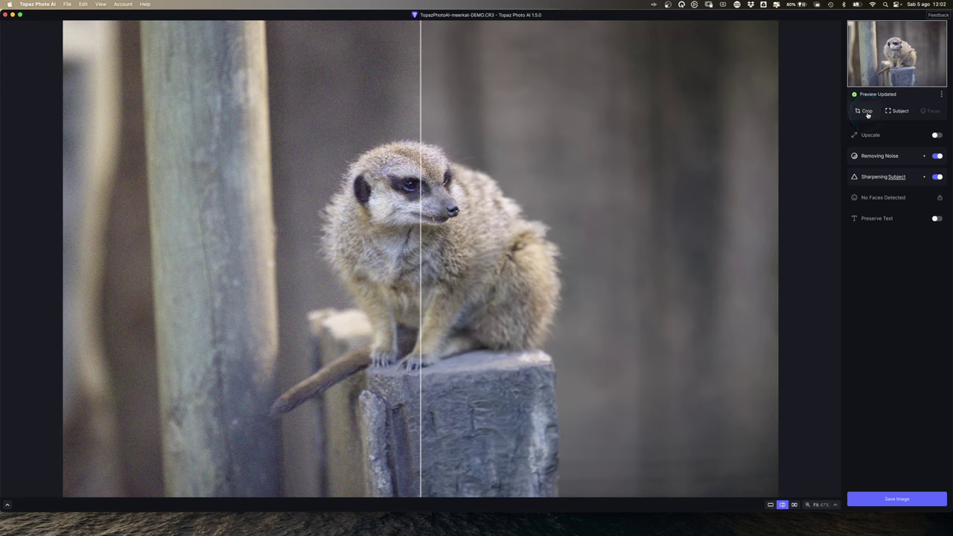
Step: Switch noise removal to the RAW Strong model with Strength 23
left_click(873, 158)
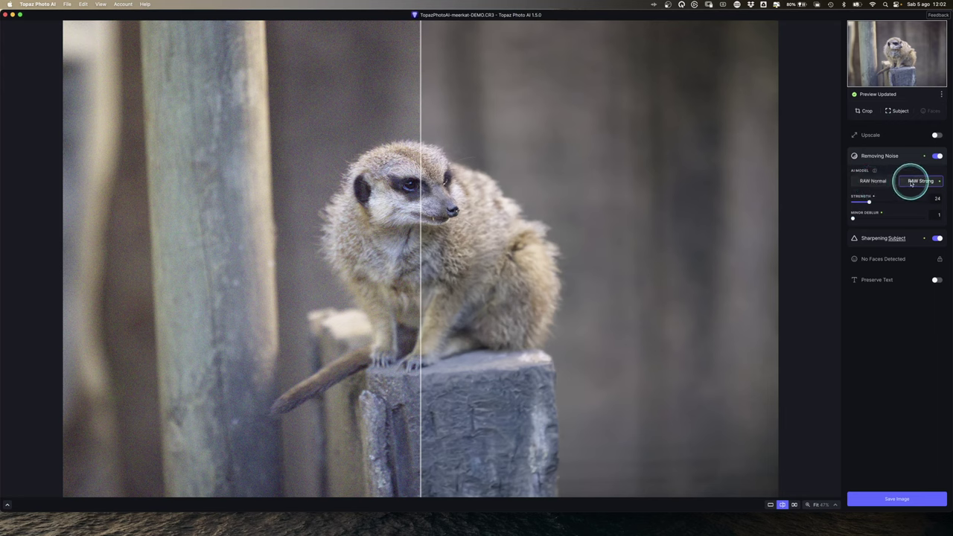
left_click(336, 105)
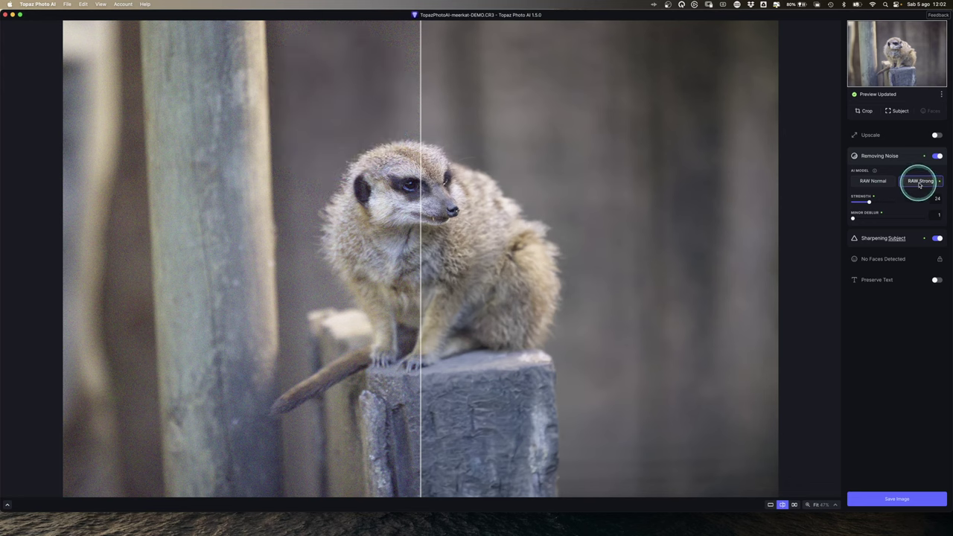
left_click(869, 202)
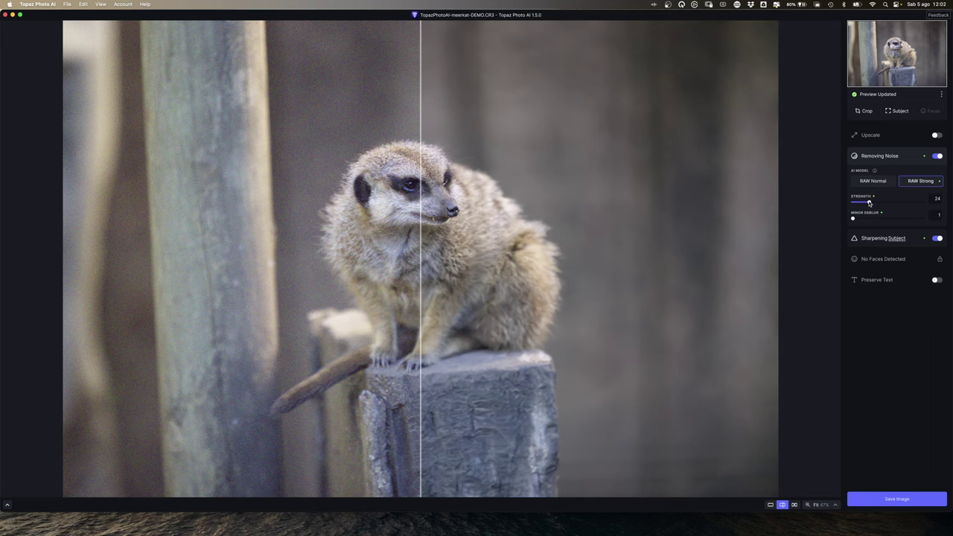
left_click_drag(869, 203, 902, 202)
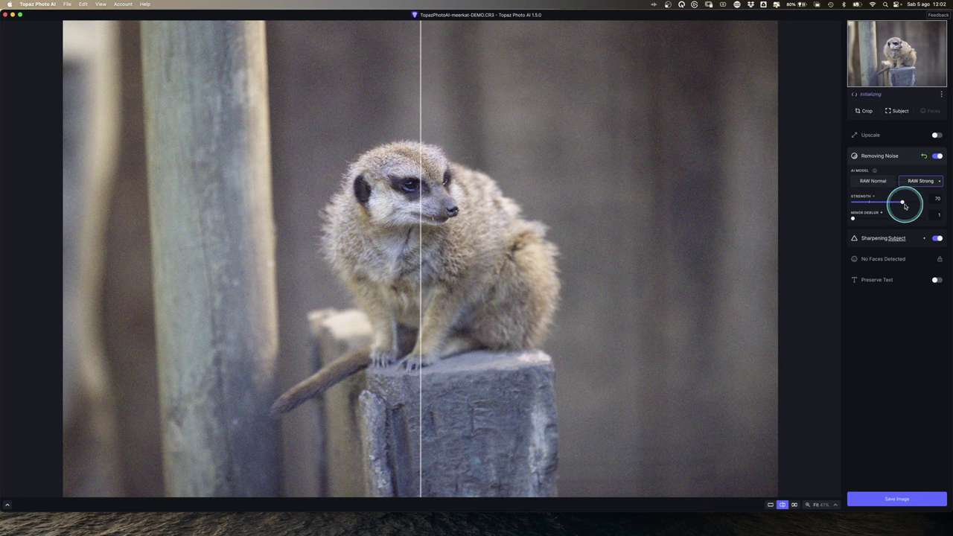
left_click_drag(904, 203, 869, 202)
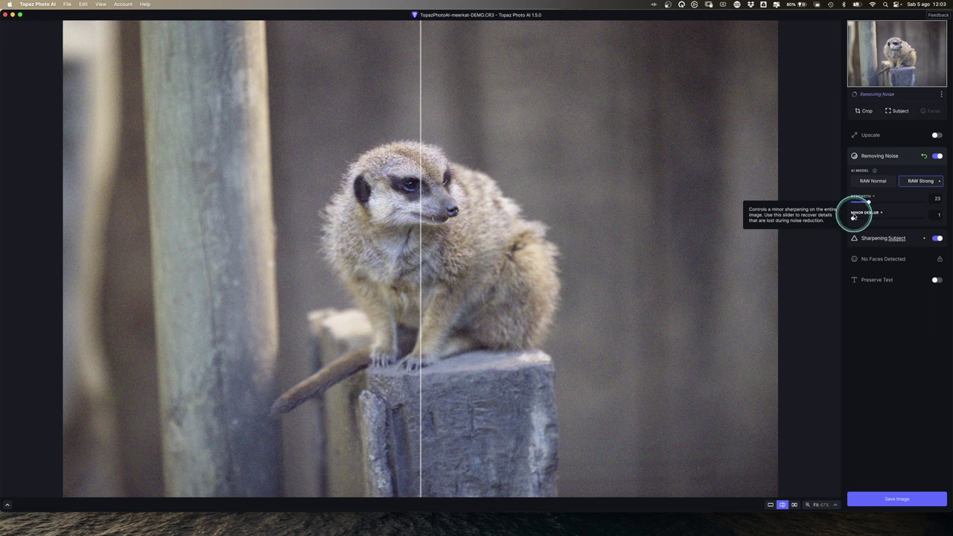
Step: Expand Sharpening Subject to show Standard model, strength 62, Subject Only
left_click(854, 218)
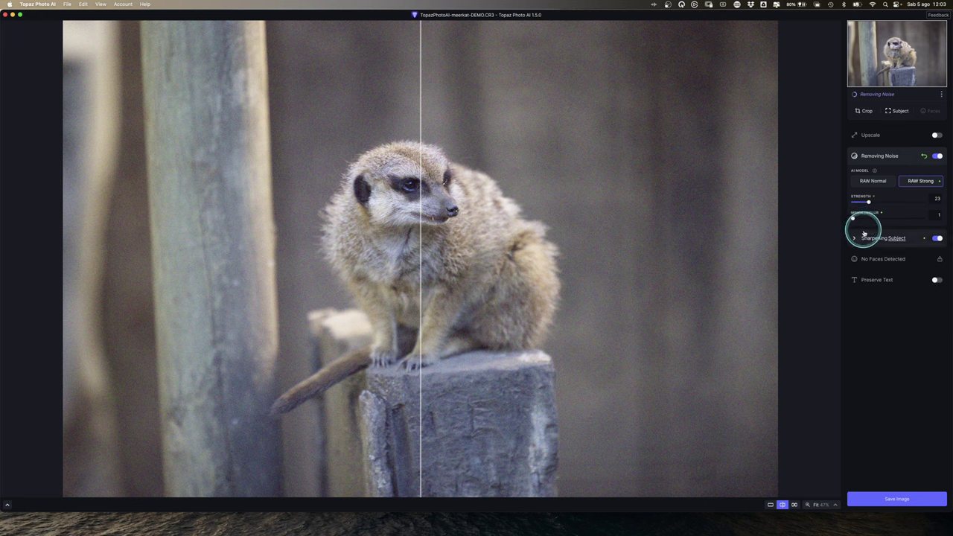
left_click(876, 239)
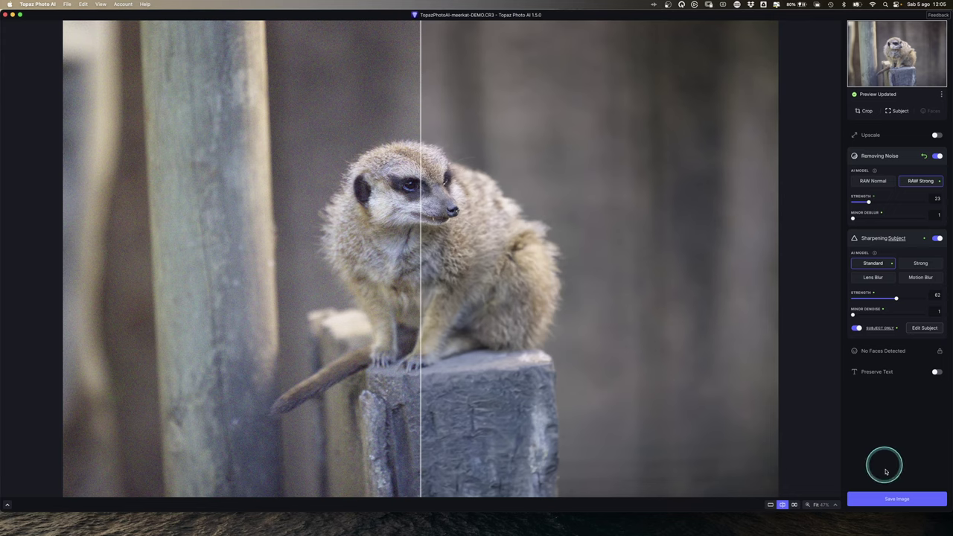
left_click(890, 499)
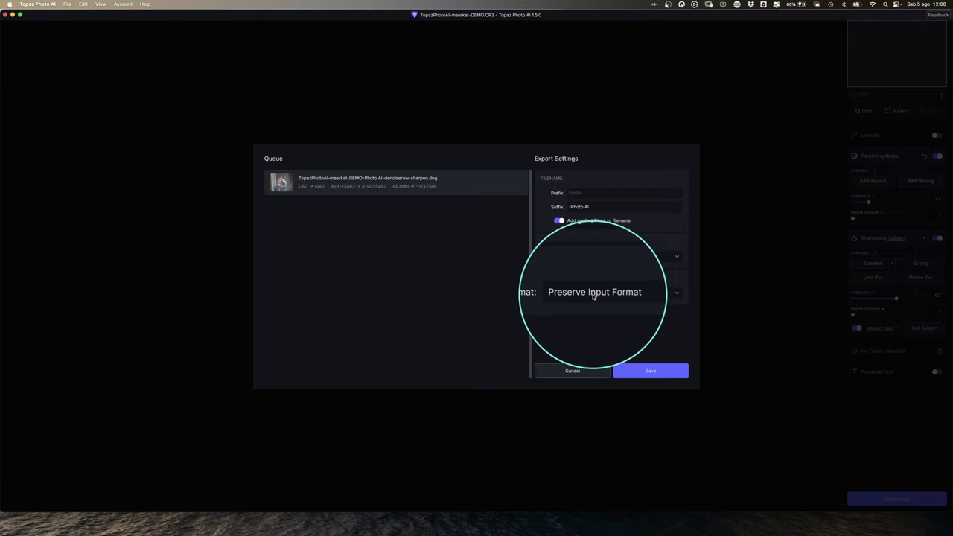
left_click(594, 293)
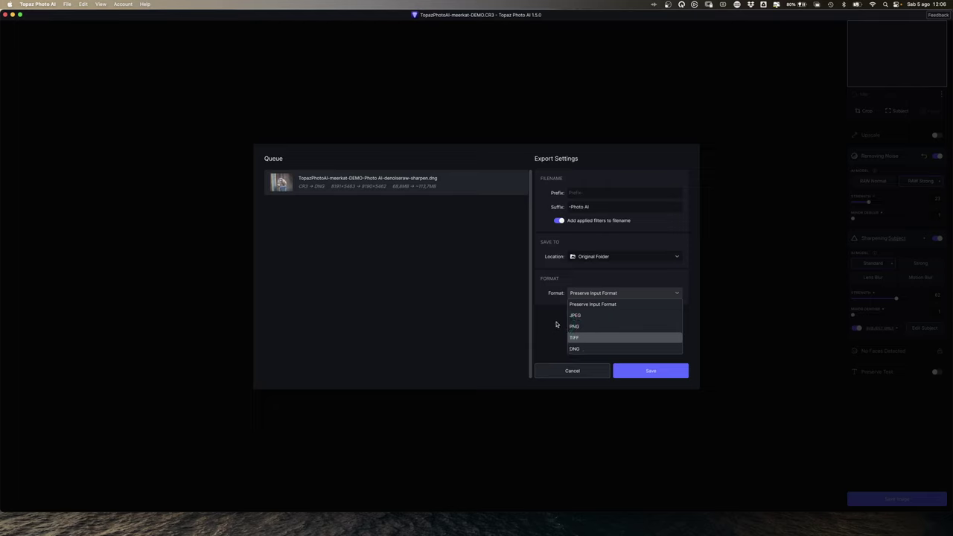
left_click(563, 282)
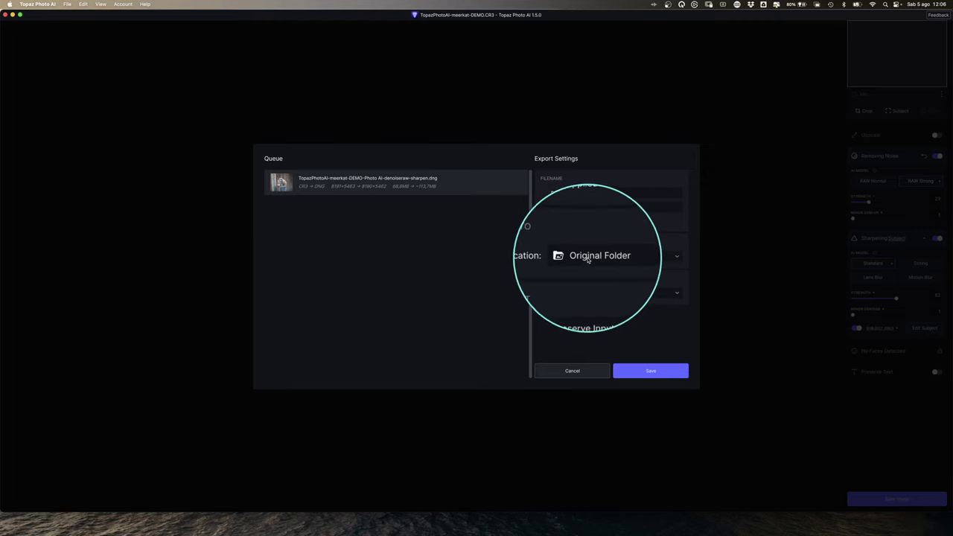
left_click(587, 256)
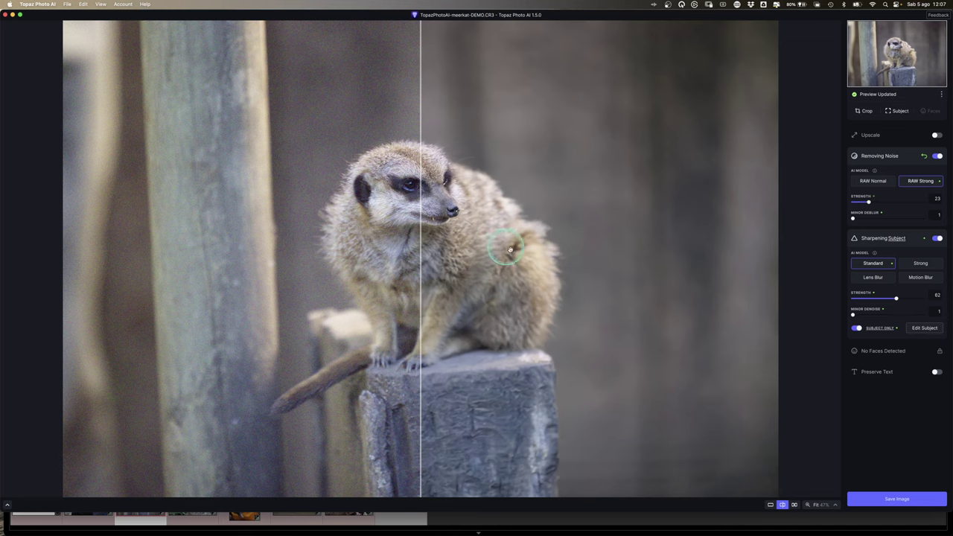
Step: Leave the meerkat edit and switch to the Lightroom Classic Library grid
left_click(508, 219)
left_click(462, 515)
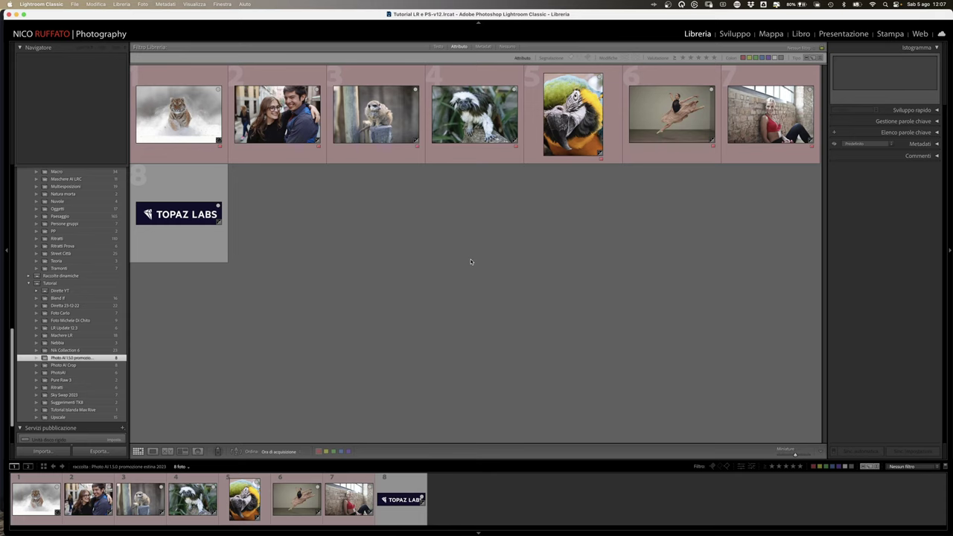
Step: Send the meerkat photo via File > Plug-in Extras > Process with Topaz Photo AI
left_click(378, 129)
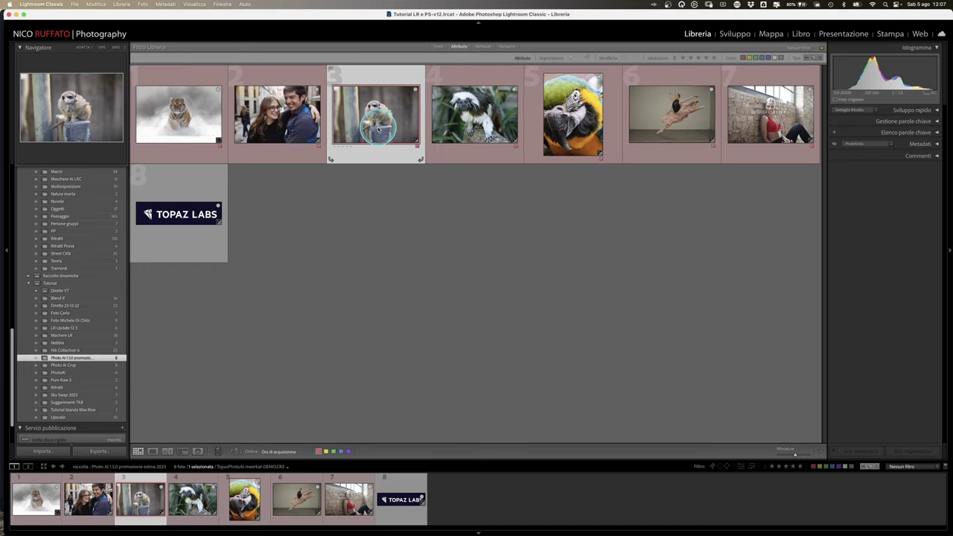
left_click(75, 4)
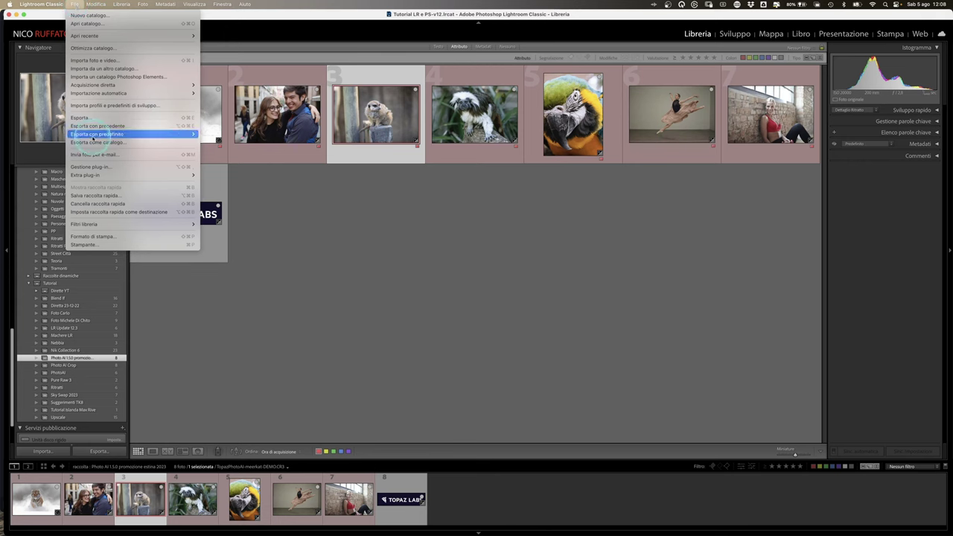
mouse_move(112, 175)
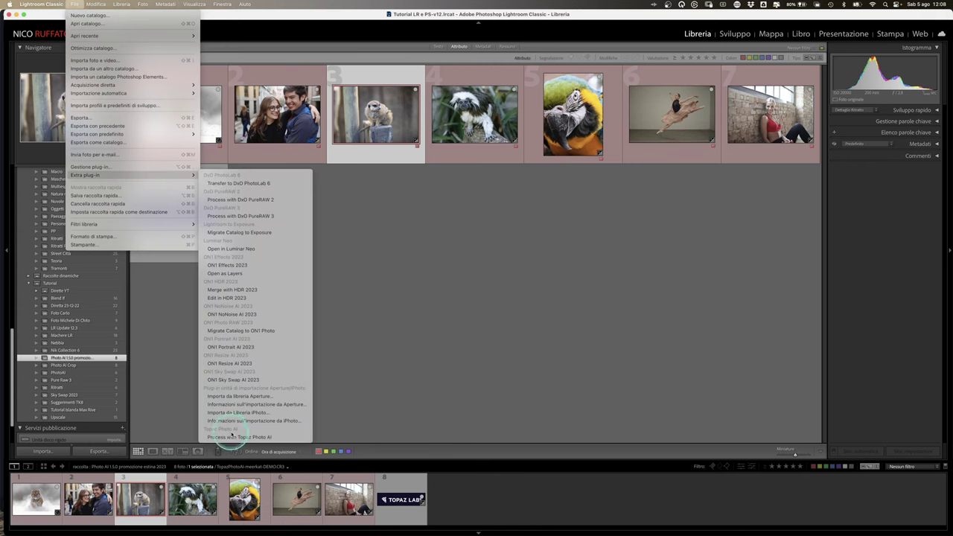
left_click(228, 437)
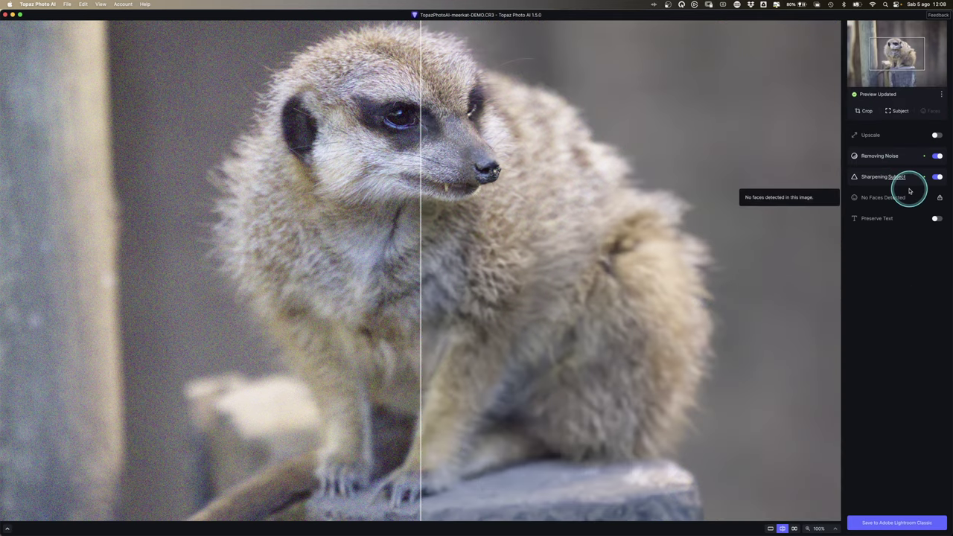
Step: Check the Removing Noise panel, then save the meerkat back as TopazPhotoAI-meerkat-DEMO.dng
left_click(904, 158)
left_click(904, 158)
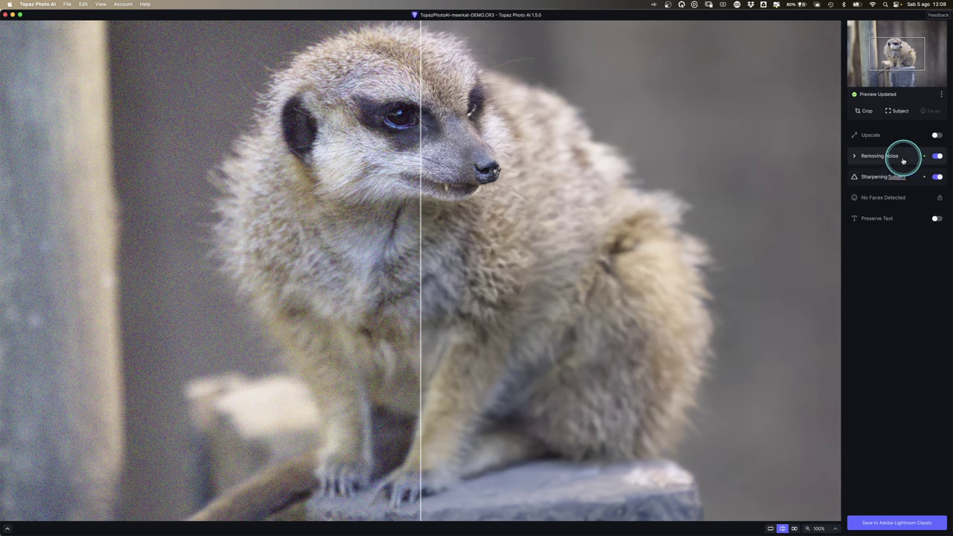
left_click(888, 524)
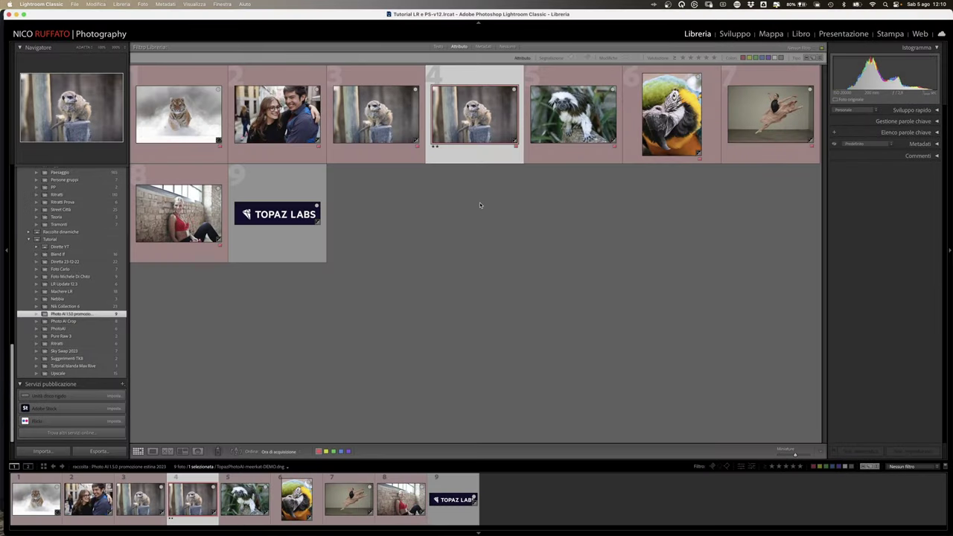
left_click(479, 204)
Step: Compare both meerkat photos side by side in Survey view, then return to Grid
left_click(376, 115, "super")
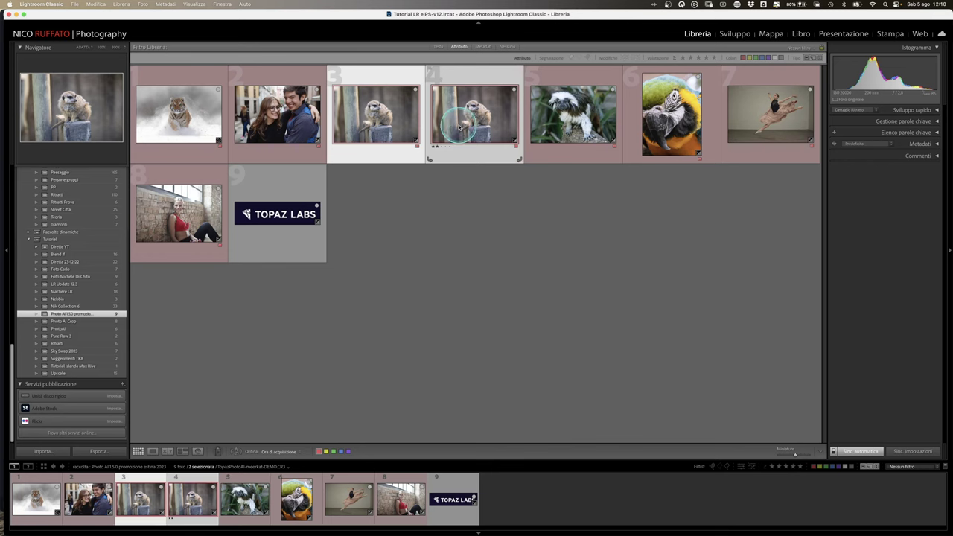
key("n")
mouse_move(652, 243)
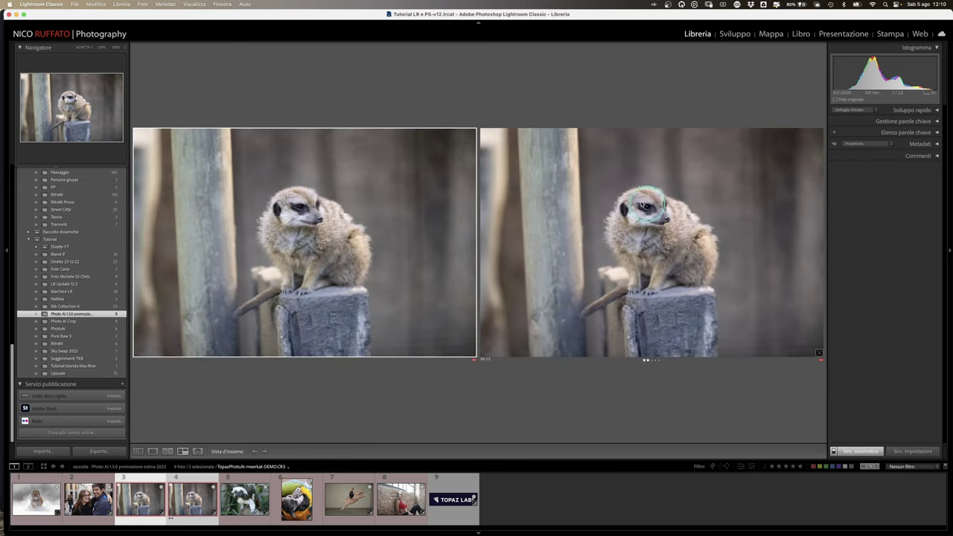
left_click(383, 208)
key("g")
Step: Check the meerkat DNG's basic adjustments in Develop, then select the raw CR3 meerkat
left_click(495, 138)
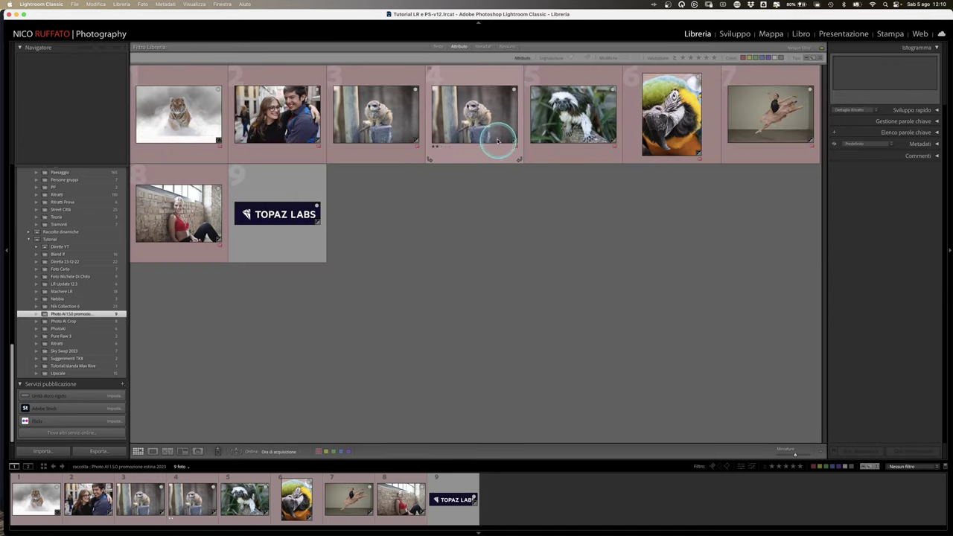
key("d")
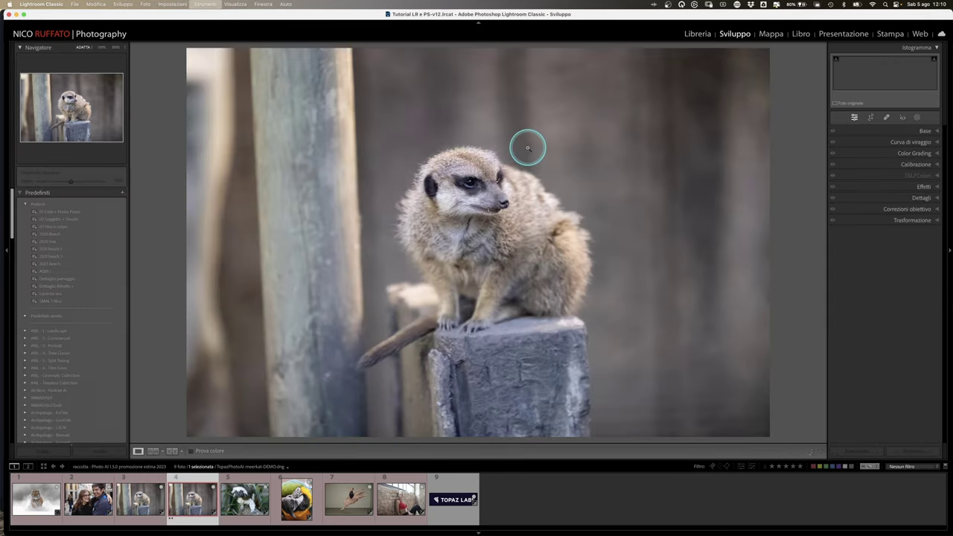
left_click(926, 132)
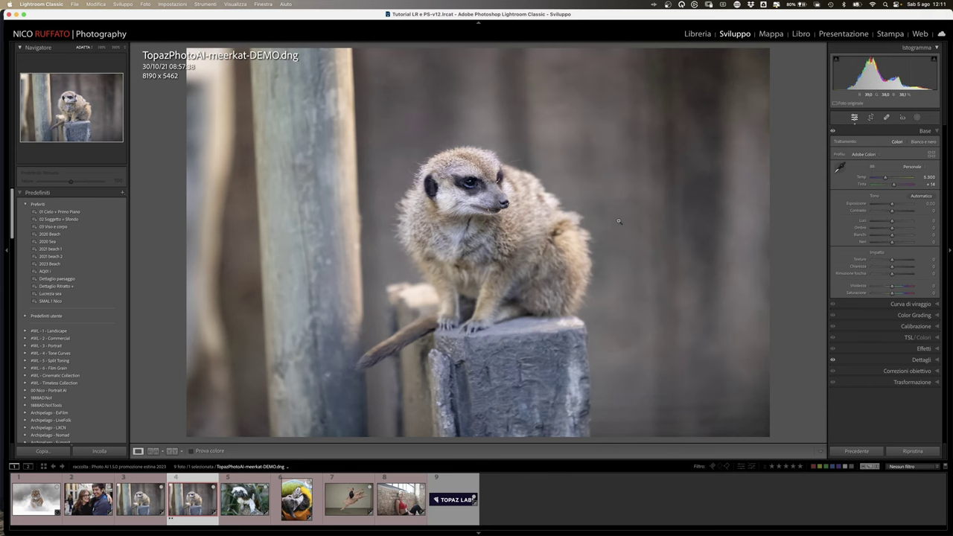
key("g")
left_click(600, 226)
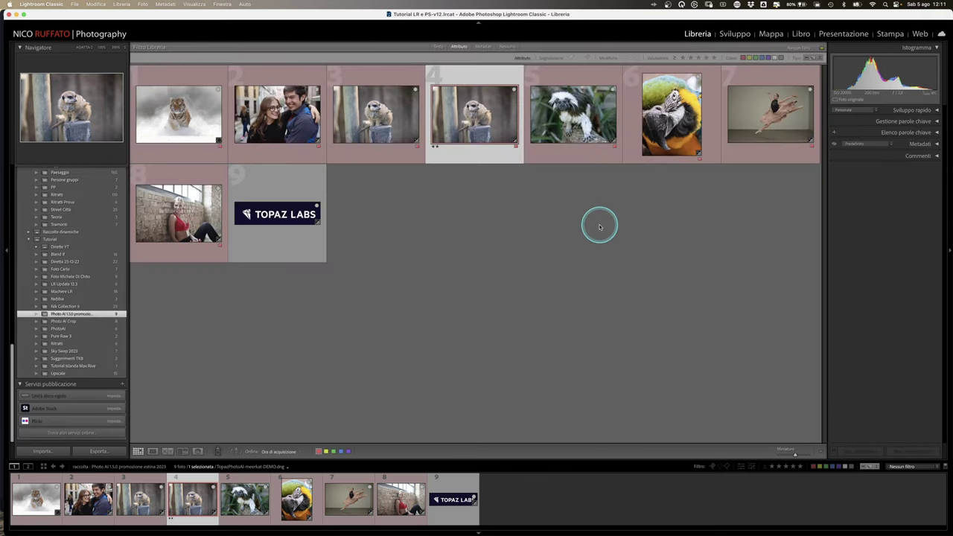
left_click(374, 120)
right_click(377, 118)
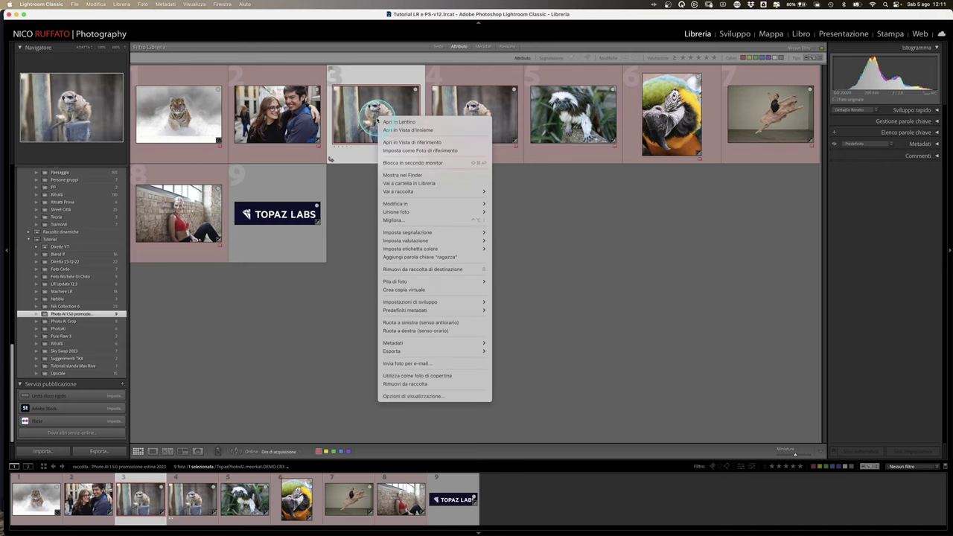
left_click(393, 220)
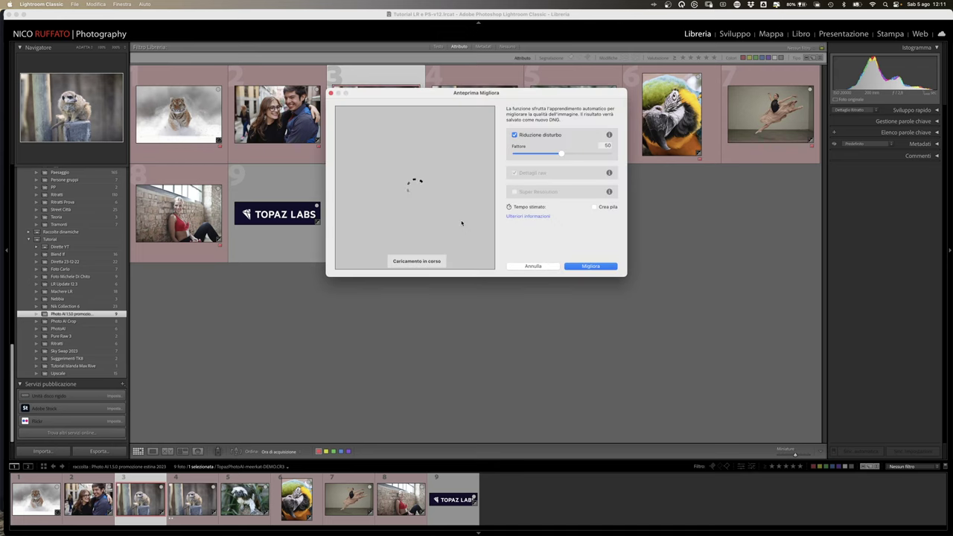
left_click(562, 154)
left_click(535, 266)
left_click_drag(545, 217, 660, 135)
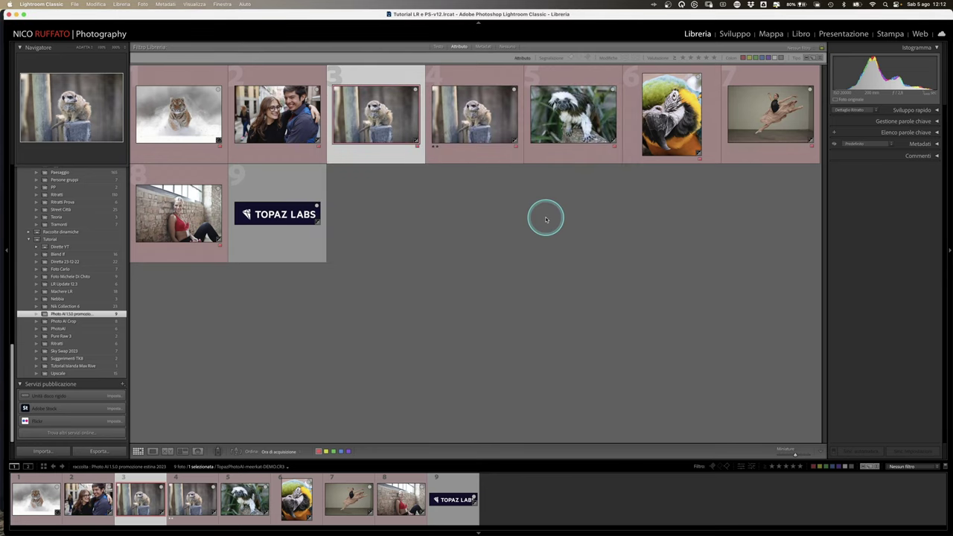
Step: Open the 200 x 279 parrot photo with its info overlay and send it to Topaz Photo AI
double_click(660, 135)
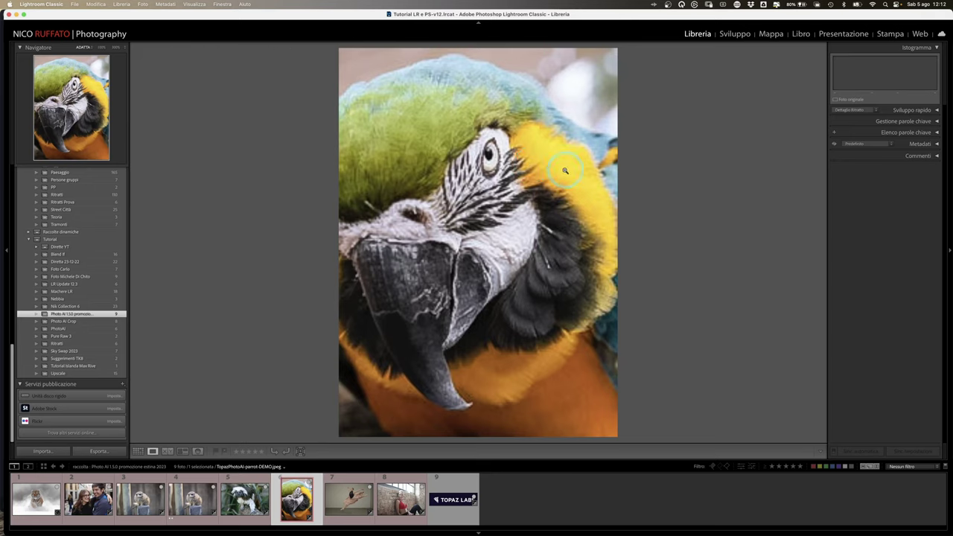
key("i")
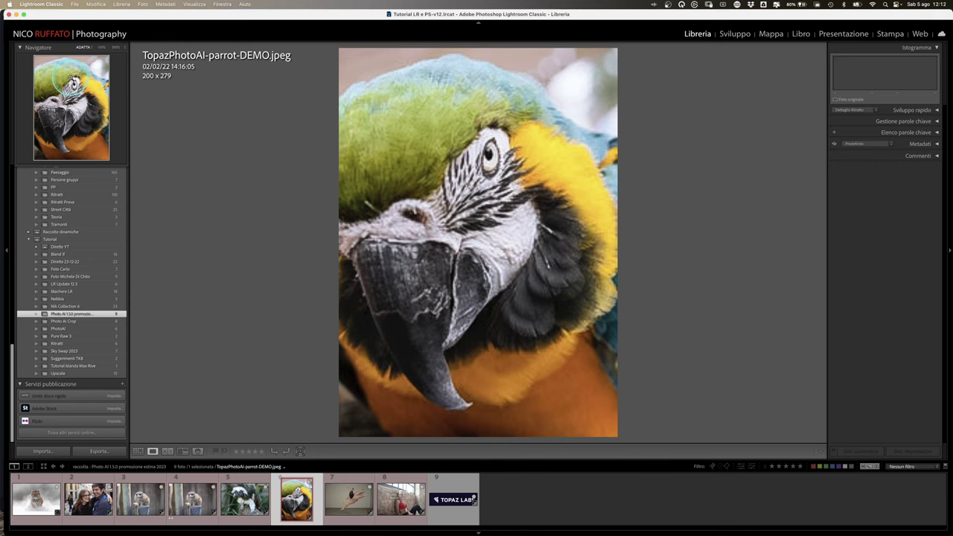
left_click(76, 4)
mouse_move(112, 175)
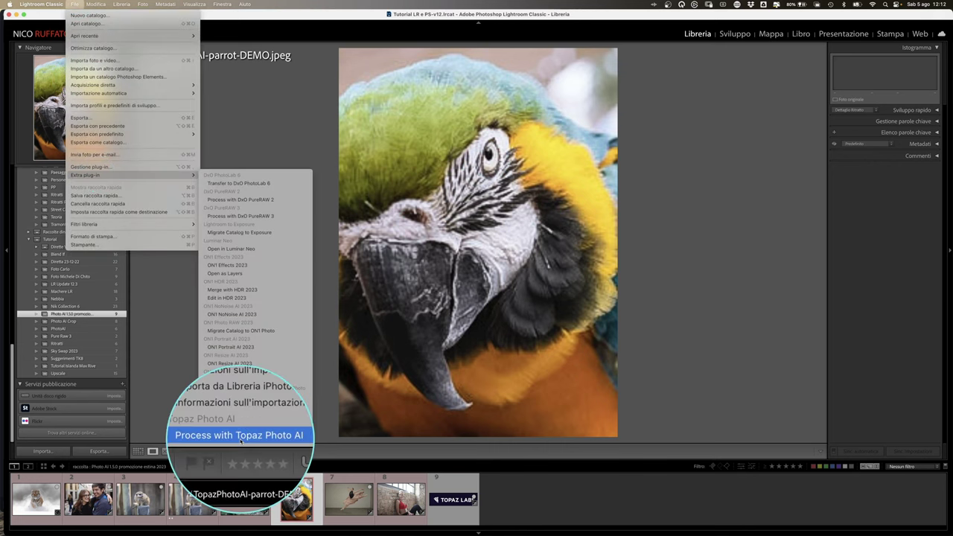
left_click(240, 440)
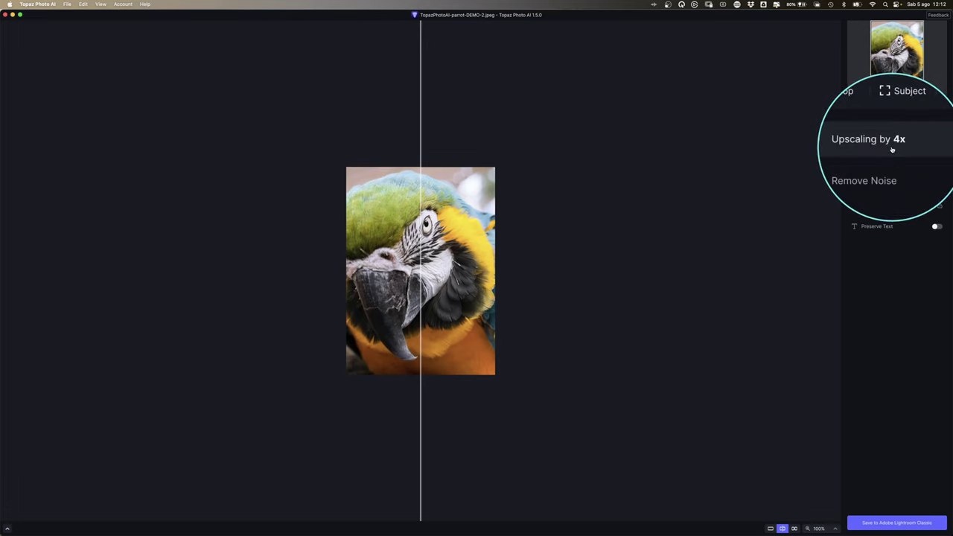
Step: Upscale the parrot to the maximum 6x (1200 × 1674) and compare before/after
left_click(898, 143)
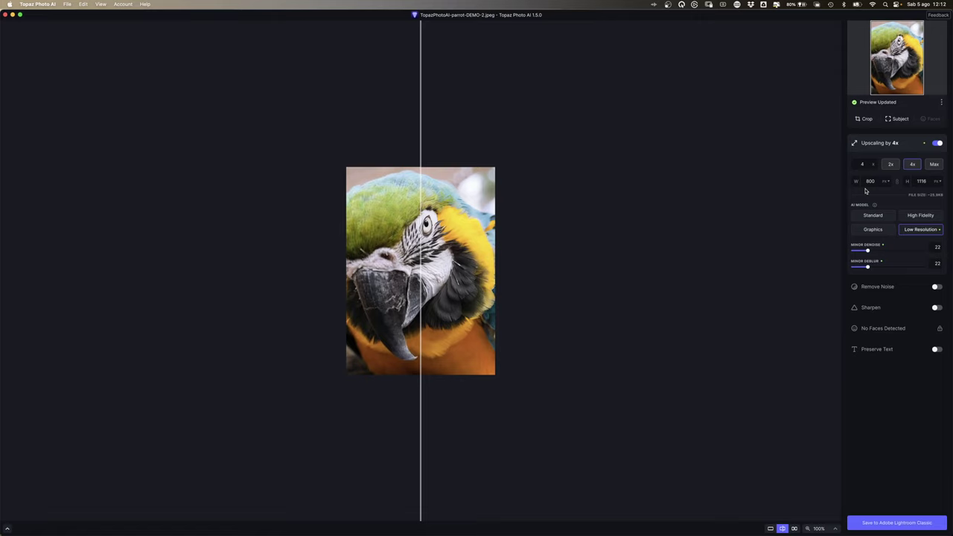
left_click(935, 166)
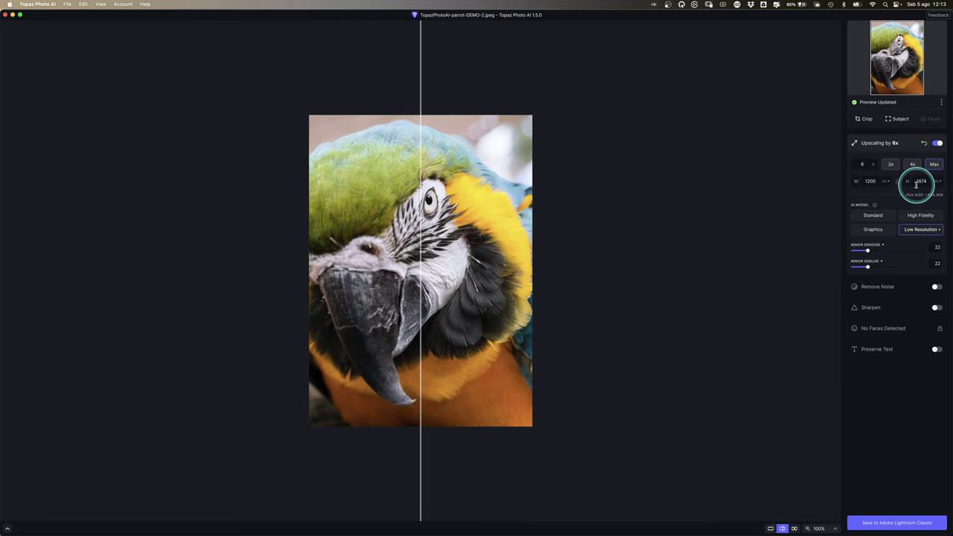
mouse_move(419, 330)
left_mouse_down()
mouse_move(339, 328)
mouse_move(395, 298)
left_mouse_up()
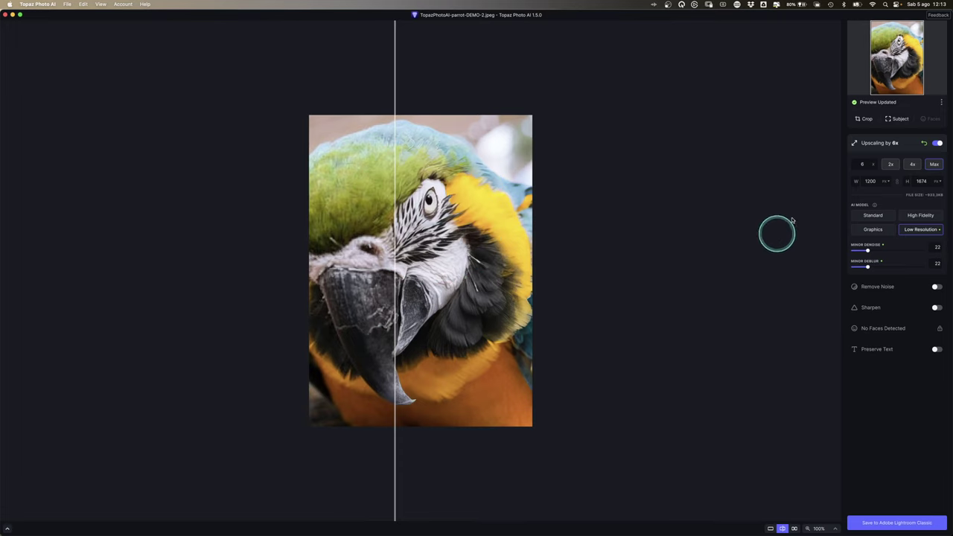
Step: Check the parrot's subject mask, then save the upscaled result back to Lightroom Classic
left_click(899, 119)
left_click(899, 119)
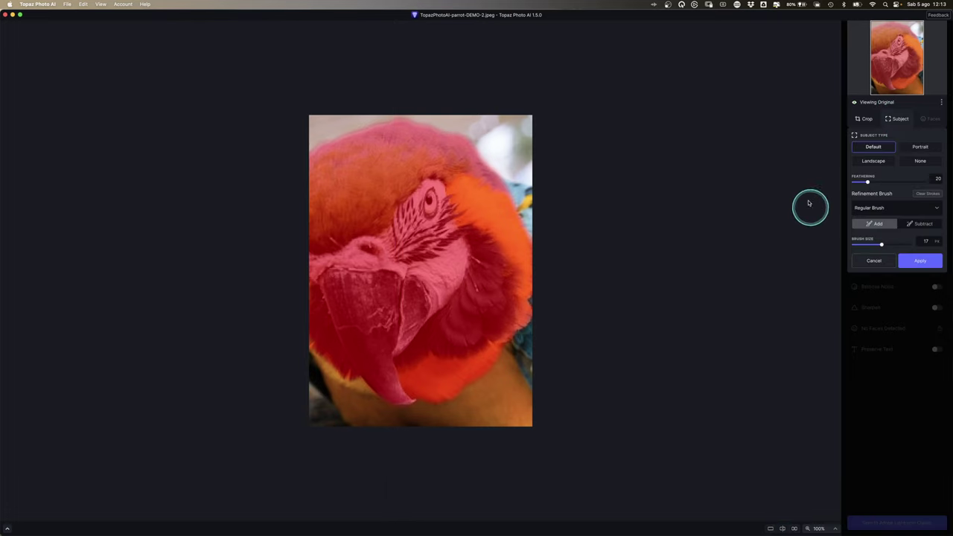
left_click(900, 119)
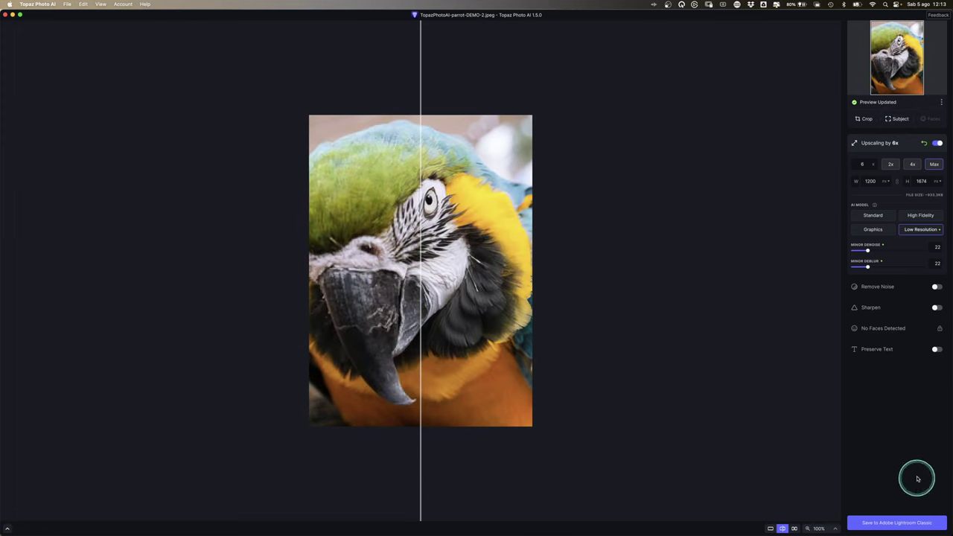
left_click(873, 524)
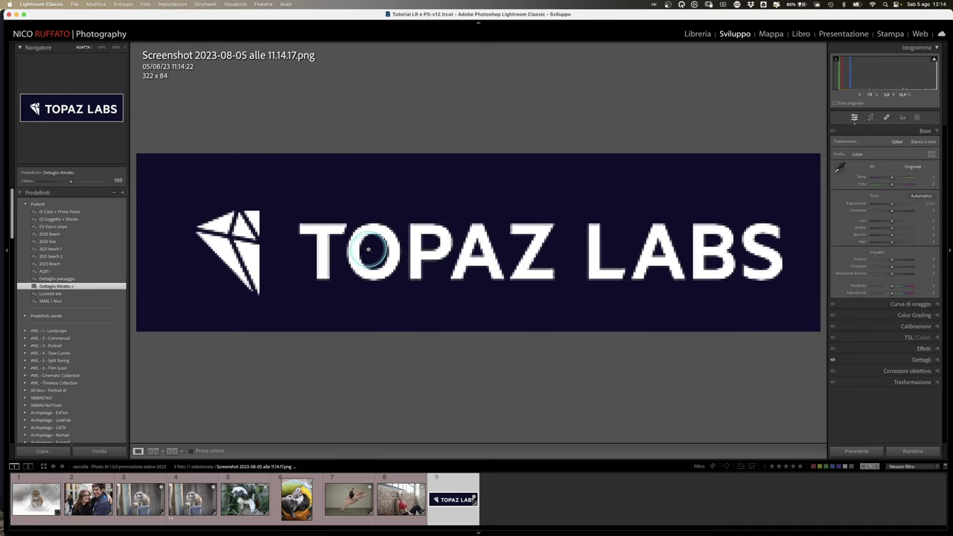
Step: Process the logo screenshot with Topaz Photo AI via Plug-in Extras, choosing Edit a Copy
left_click(74, 5)
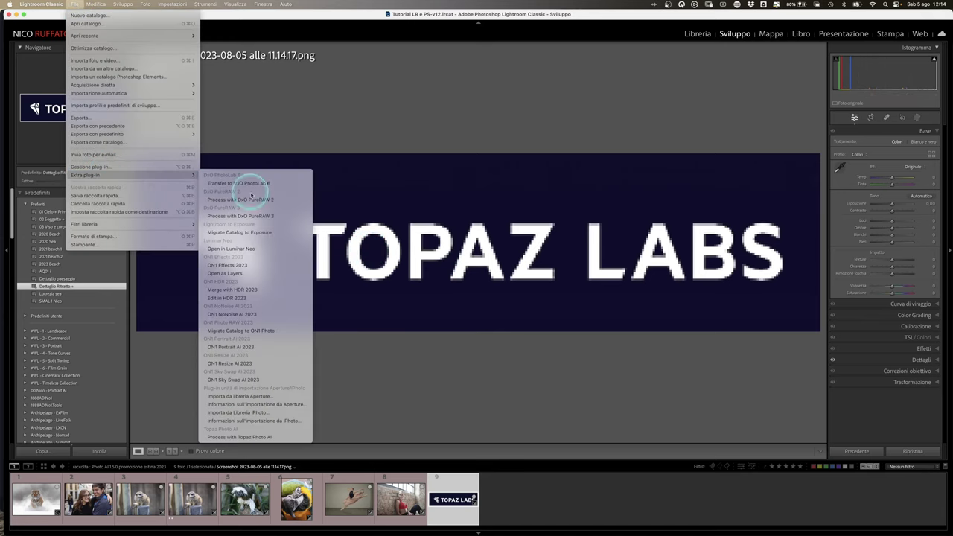
left_click(239, 438)
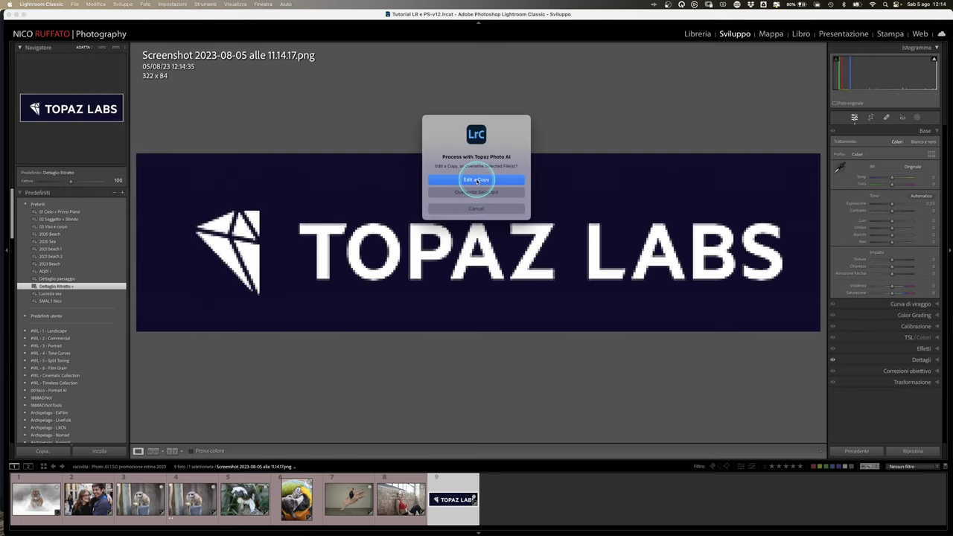
left_click(477, 181)
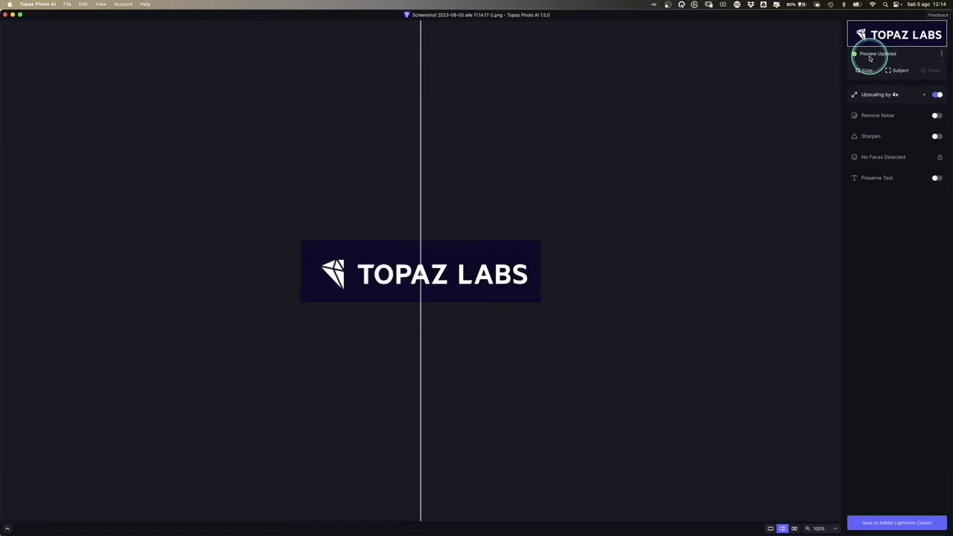
Step: Set Upscaling to Max 6x (1932 × 504) and inspect the logo lettering with the loupe
left_click(886, 95)
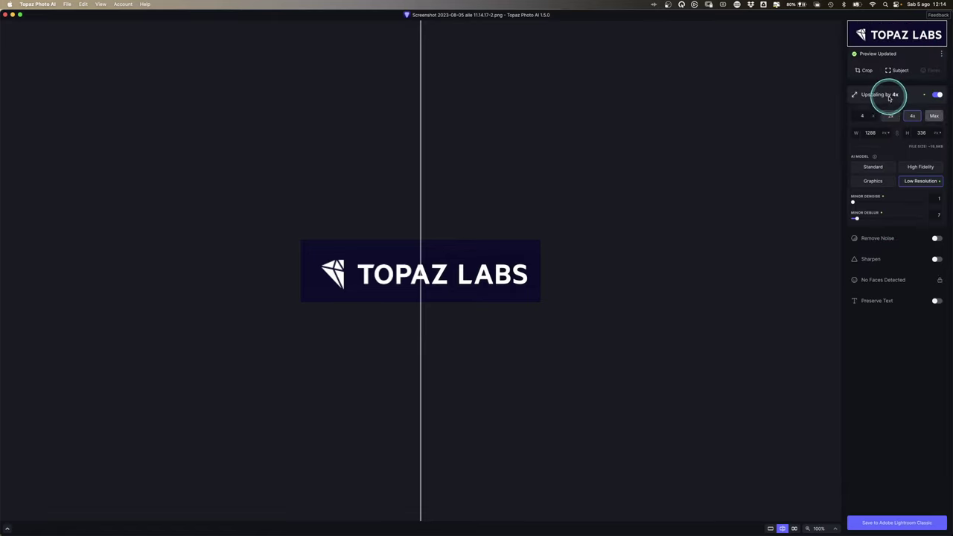
left_click(935, 116)
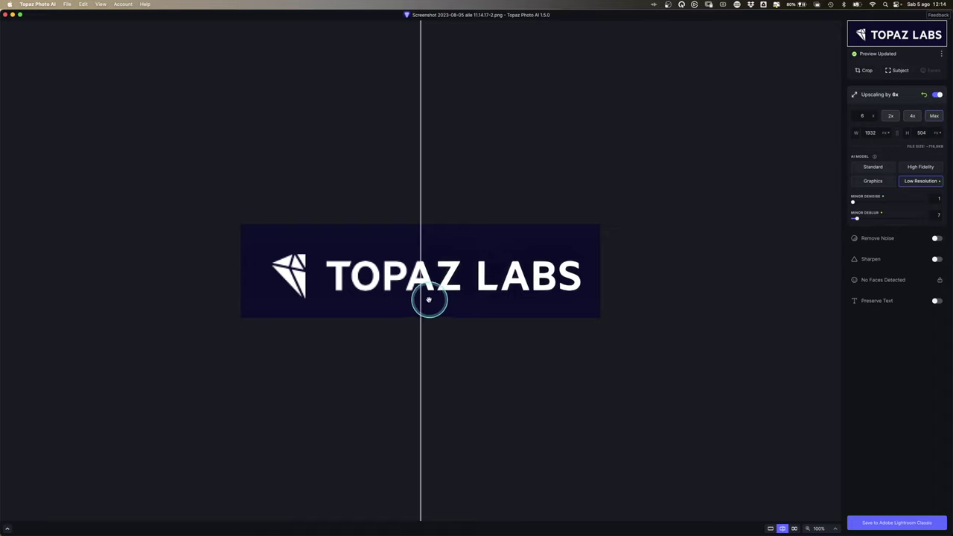
mouse_move(420, 301)
left_mouse_down()
mouse_move(476, 307)
mouse_move(419, 298)
left_mouse_up()
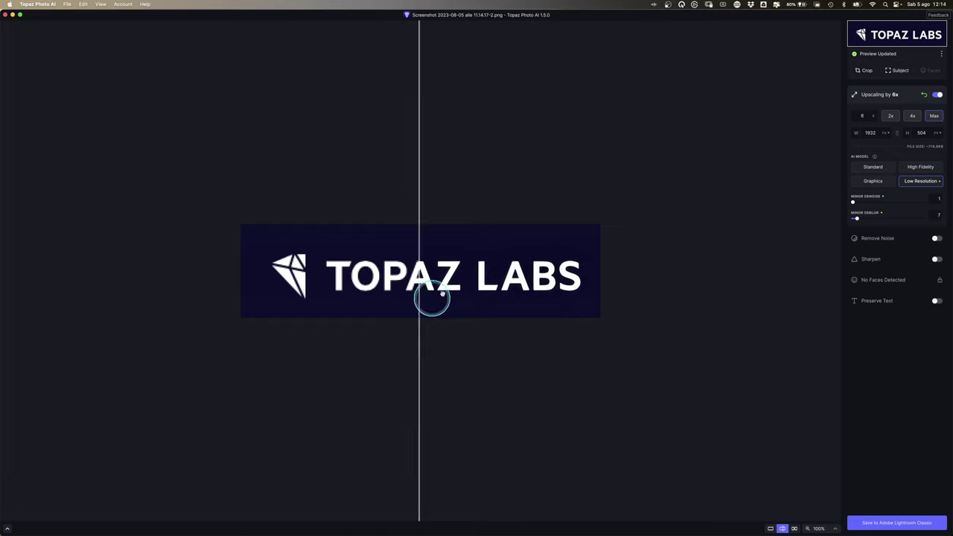
left_click(451, 281)
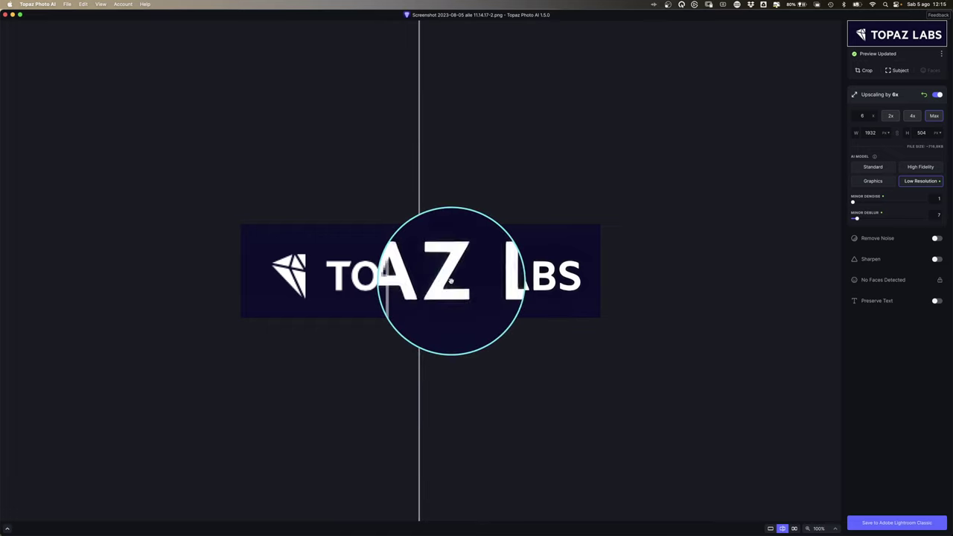
left_click_drag(451, 281, 809, 276)
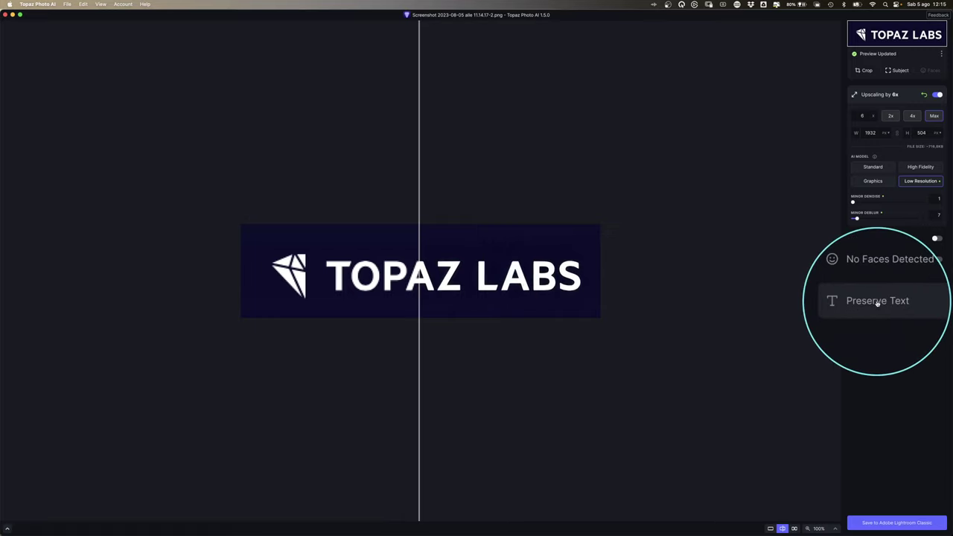
Step: Select and apply all detected TOPAZ LABS text, then review its Low Resolution, strength 27 settings
left_click(936, 301)
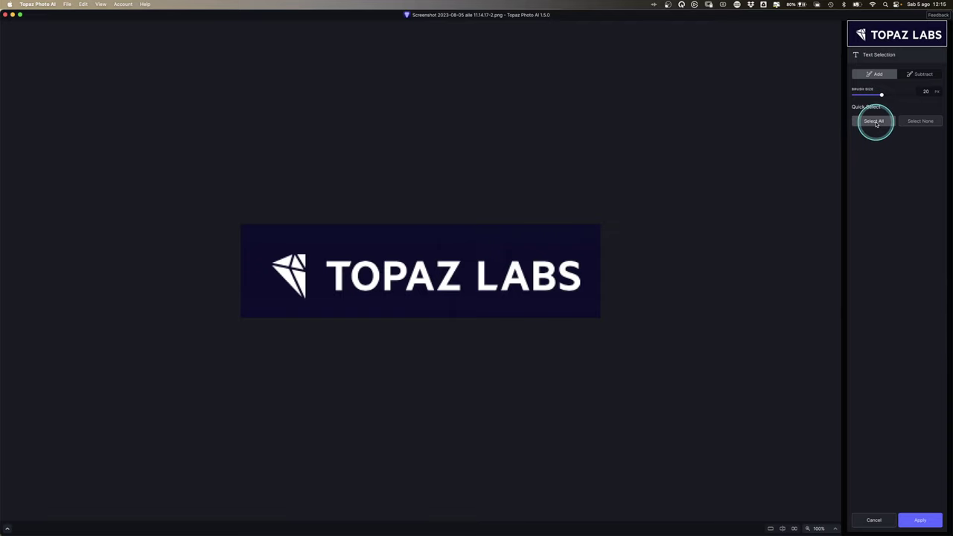
left_click(875, 122)
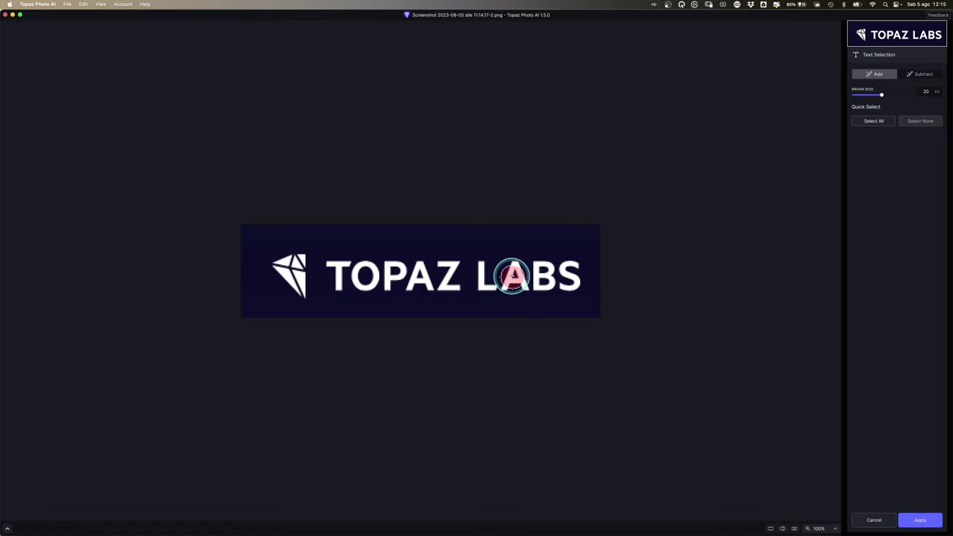
mouse_move(340, 273)
left_mouse_down()
mouse_move(525, 286)
mouse_move(341, 268)
left_mouse_up()
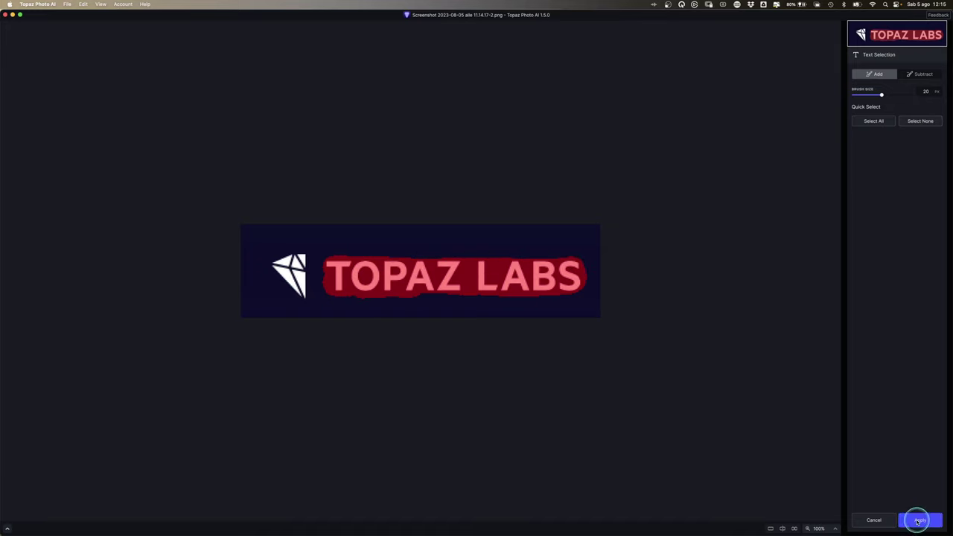
left_click(919, 520)
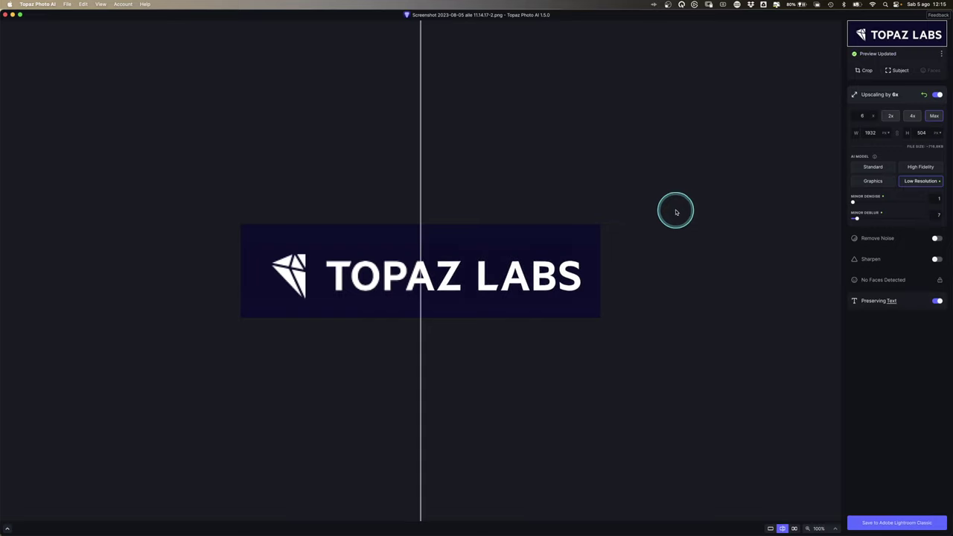
left_click(876, 301)
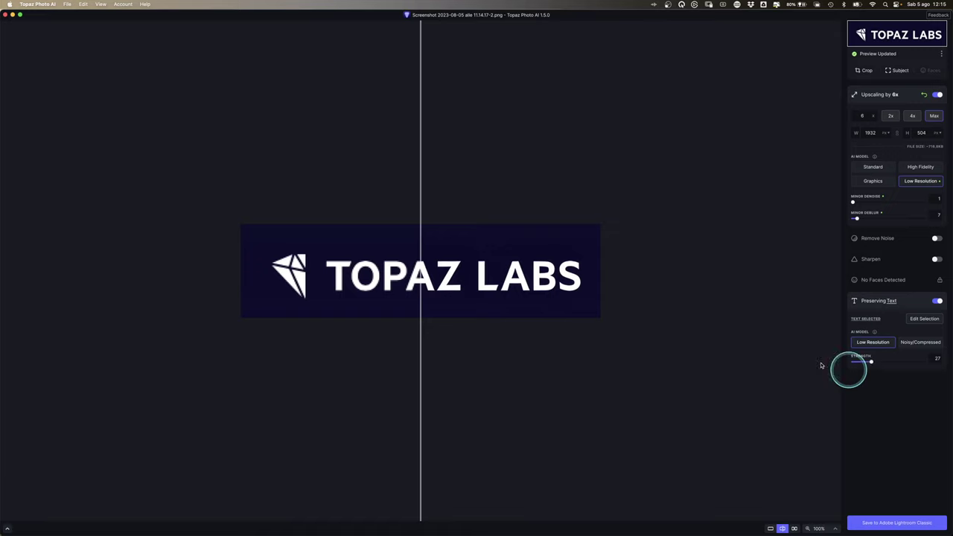
Step: Collapse the text preservation settings and zoom the logo preview to 200%
left_click(877, 302)
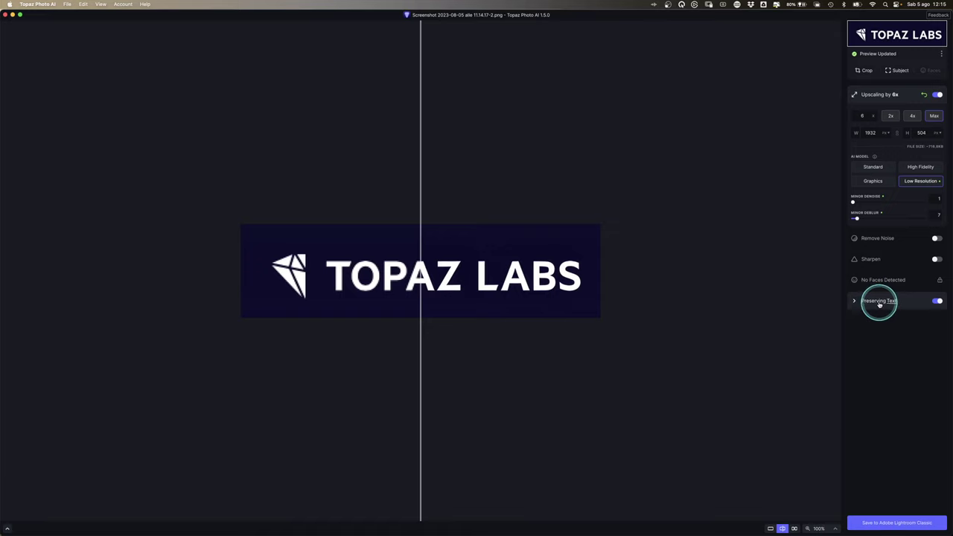
left_click(820, 527)
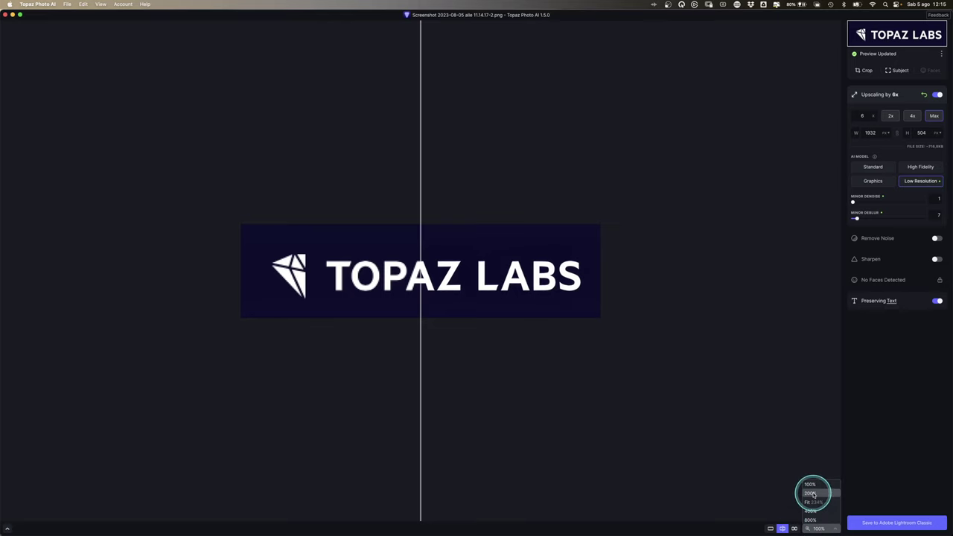
left_click(812, 493)
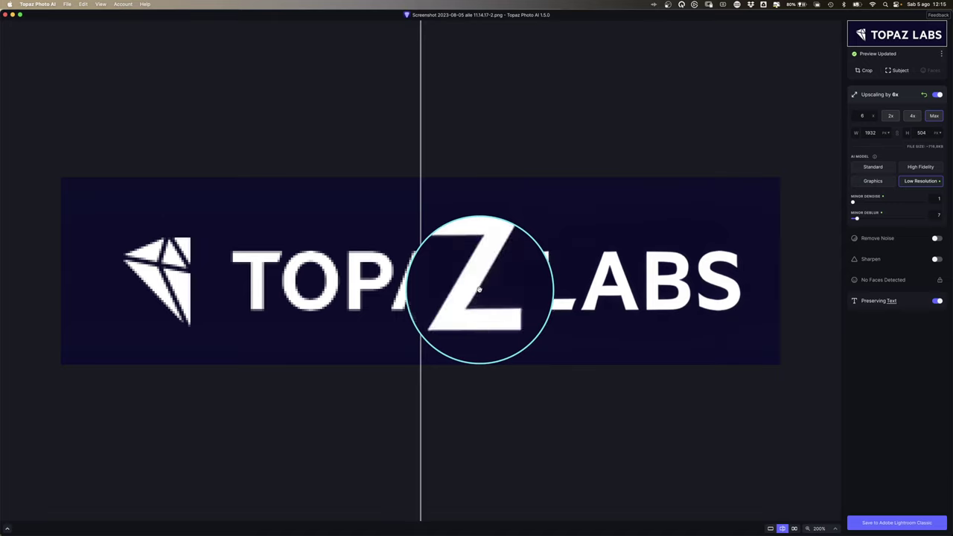
Step: Toggle text preservation off and on to compare the lettering, leaving it on
left_click(937, 302)
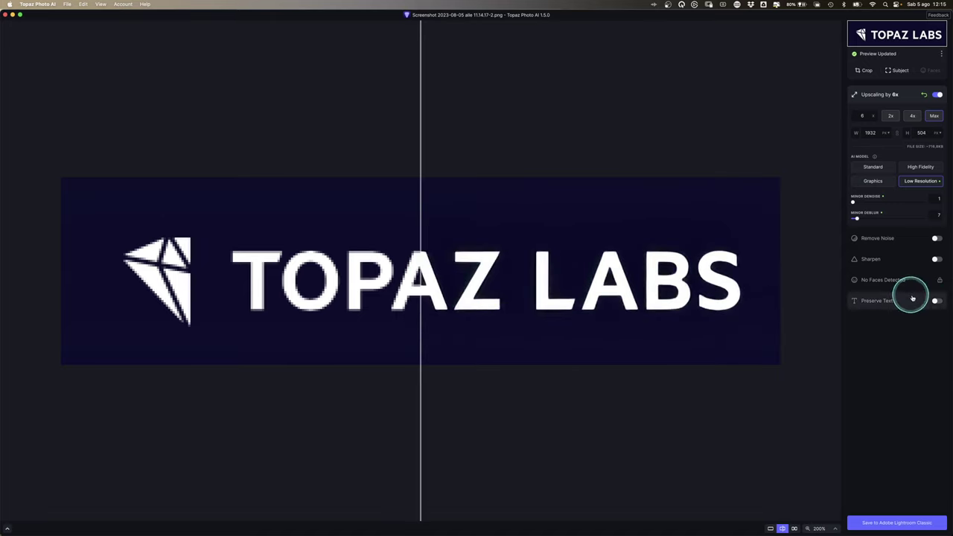
left_click(937, 301)
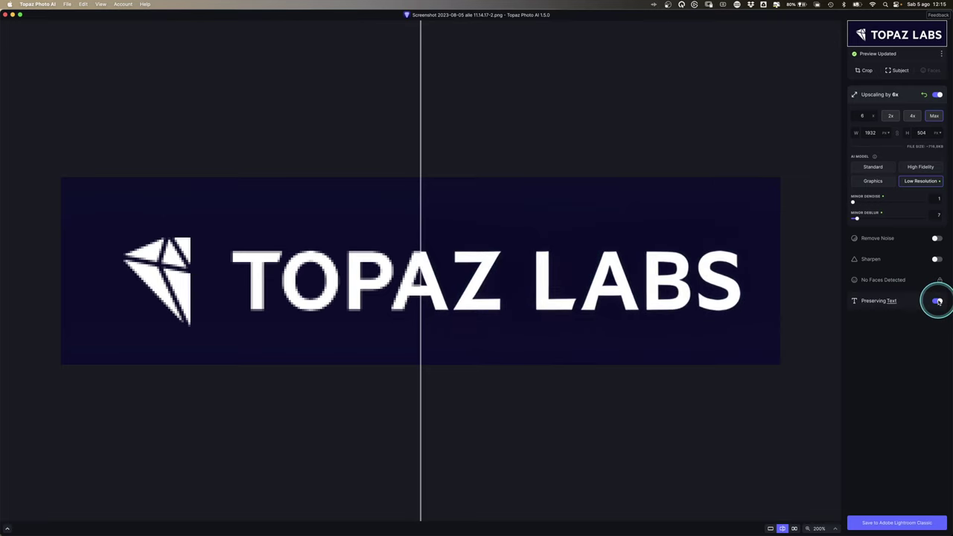
left_click(937, 301)
left_click(937, 301)
left_click(486, 289)
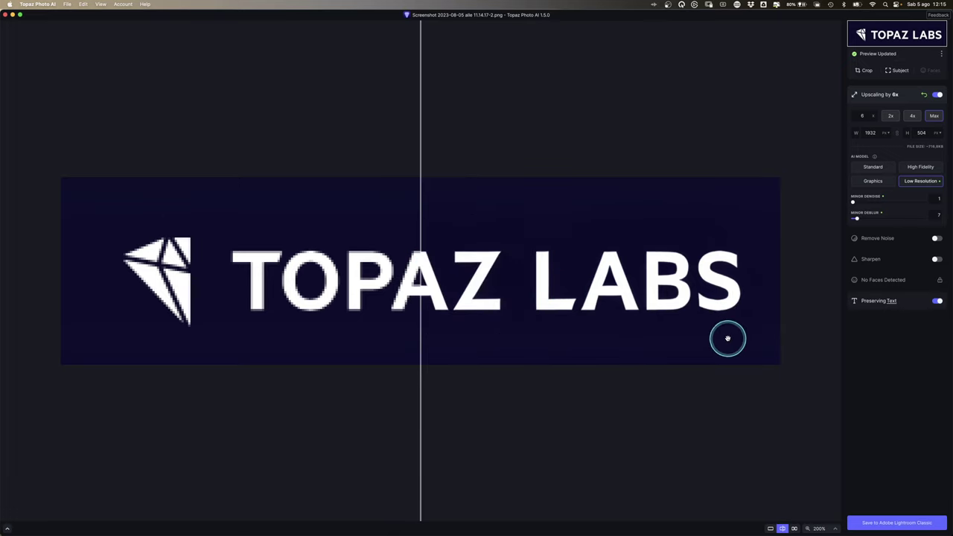
mouse_move(422, 345)
left_mouse_down()
mouse_move(366, 345)
mouse_move(534, 347)
mouse_move(398, 344)
left_mouse_up()
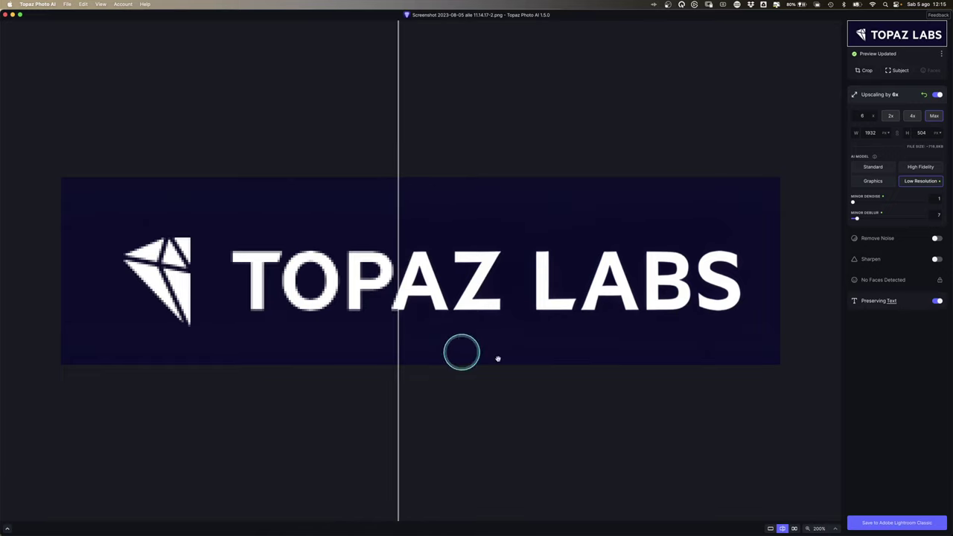
left_click_drag(511, 377, 520, 360)
mouse_move(520, 360)
left_mouse_down()
mouse_move(398, 388)
mouse_move(481, 388)
mouse_move(450, 388)
left_mouse_up()
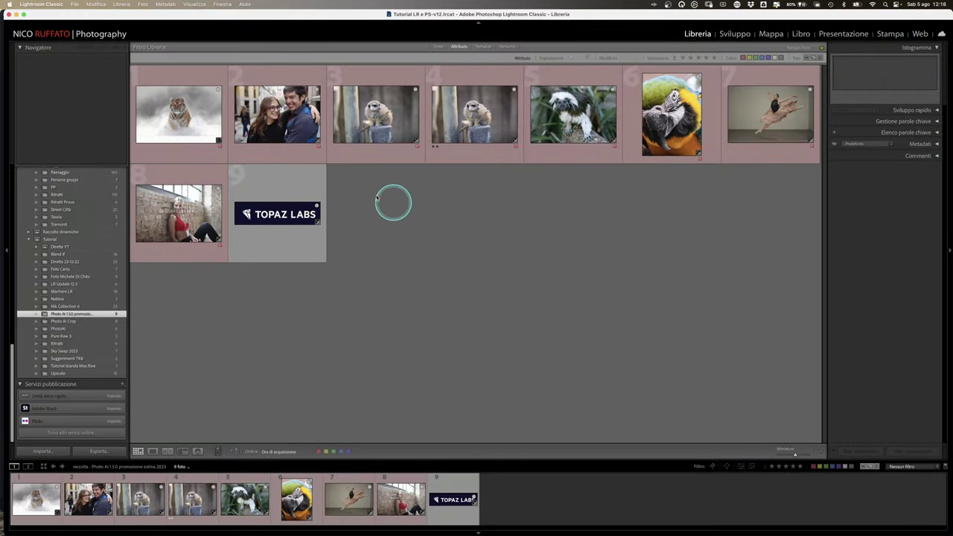
Step: Open the couple portrait large and send an editable copy to Topaz Photo AI
left_click(283, 131)
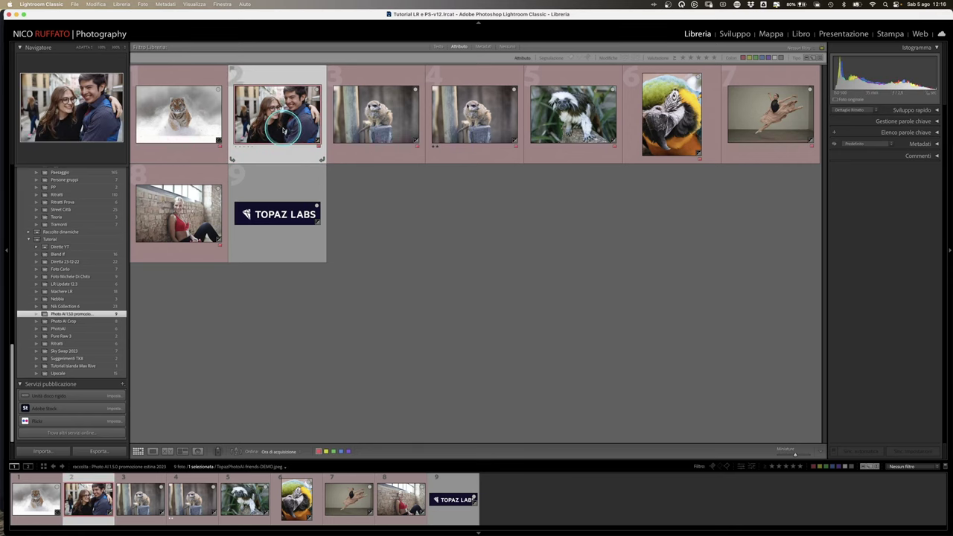
double_click(283, 131)
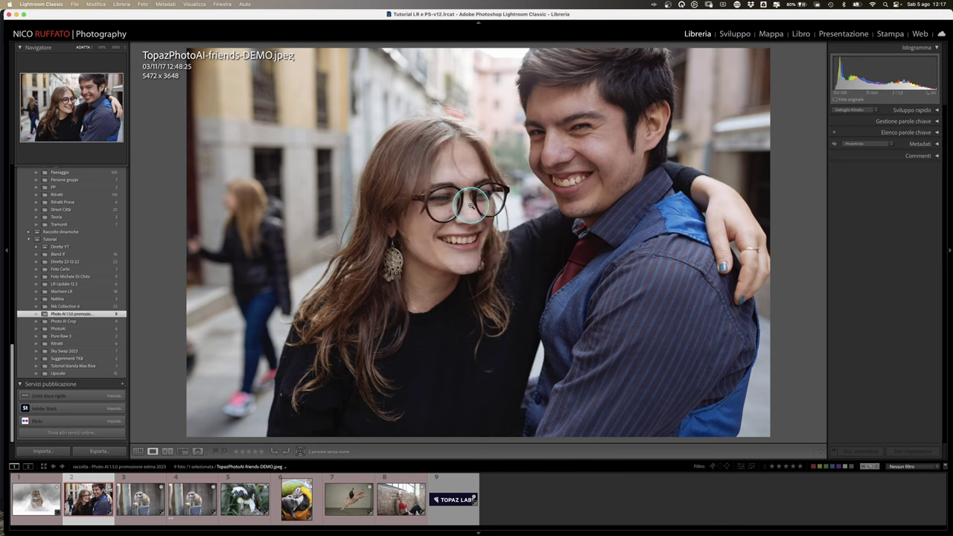
left_click(75, 4)
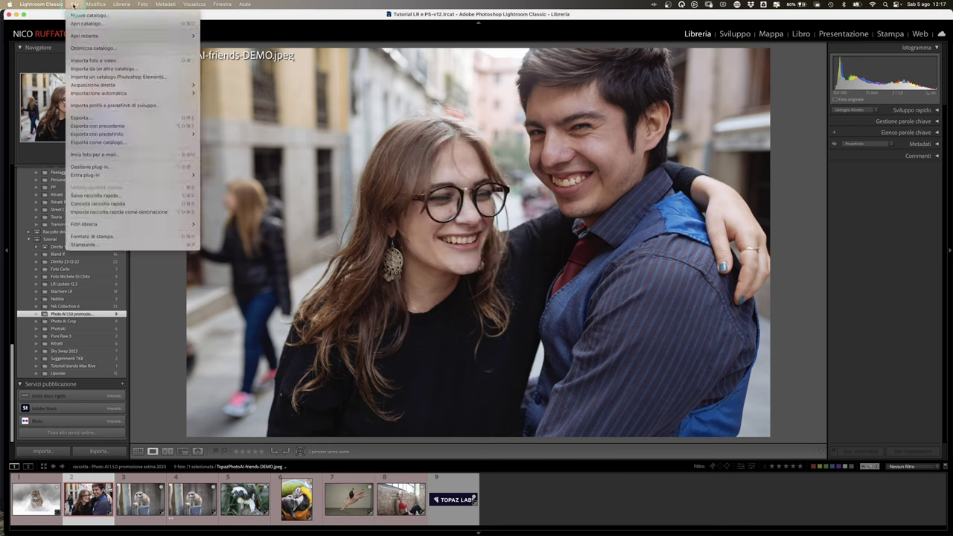
mouse_move(86, 175)
left_click(258, 437)
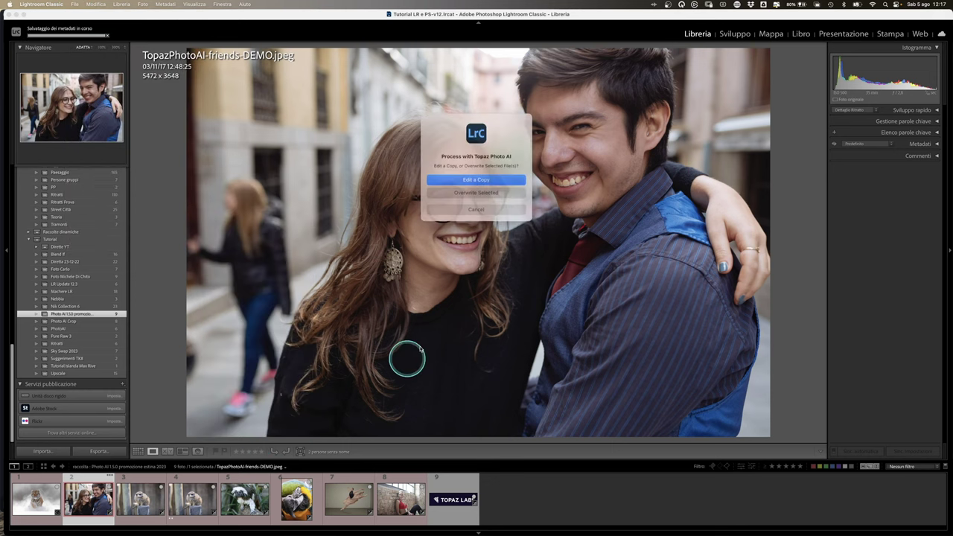
left_click(477, 179)
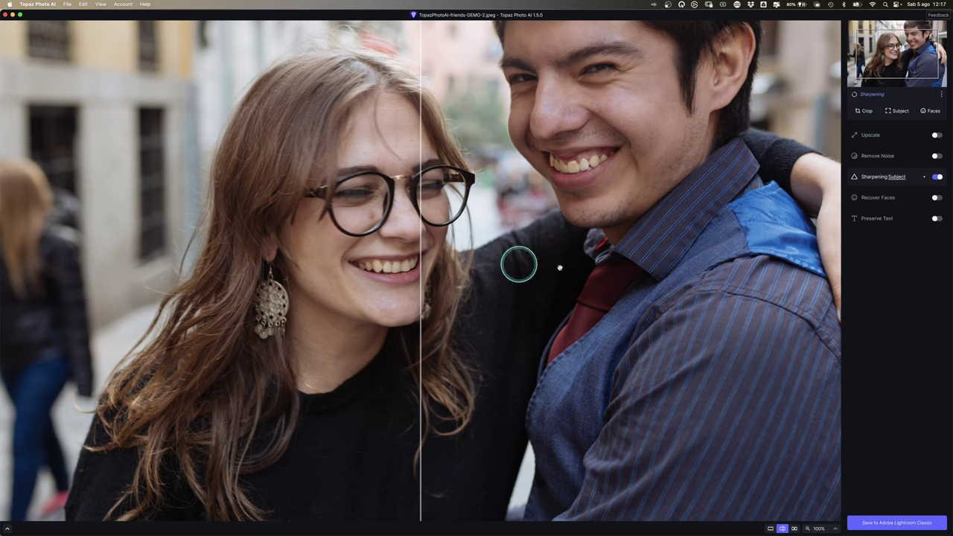
Step: Enable Recover Faces for all three faces and Remove Noise, then view the Subject mask
left_click(895, 201)
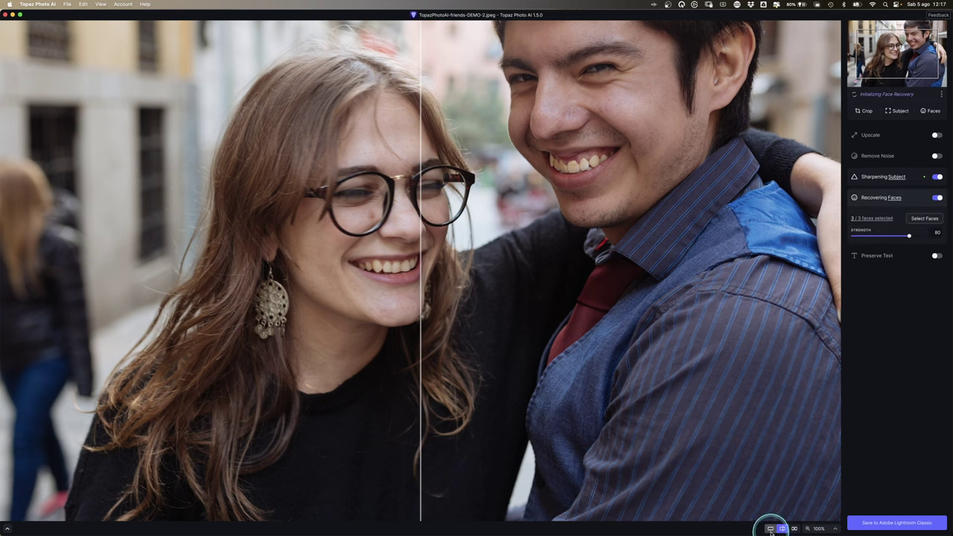
left_click(771, 529)
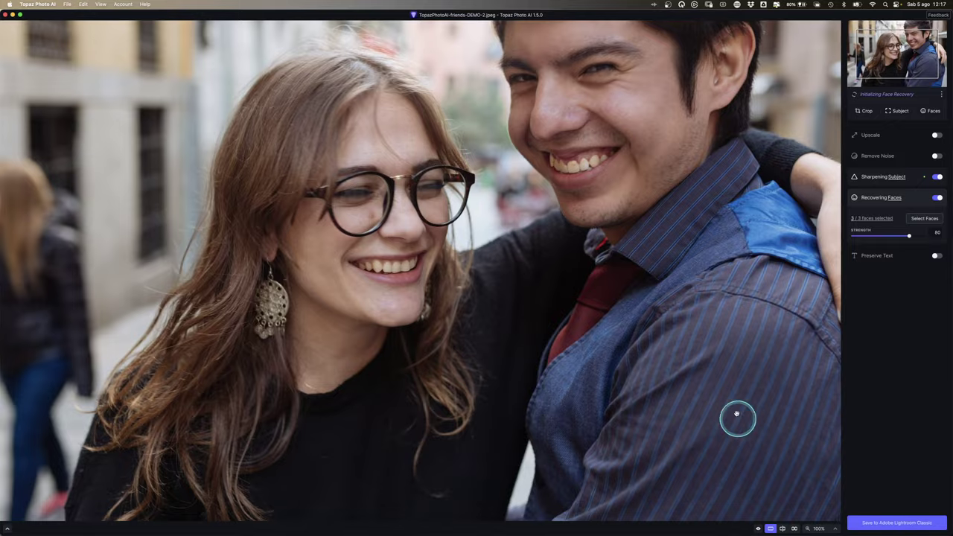
left_click(920, 219)
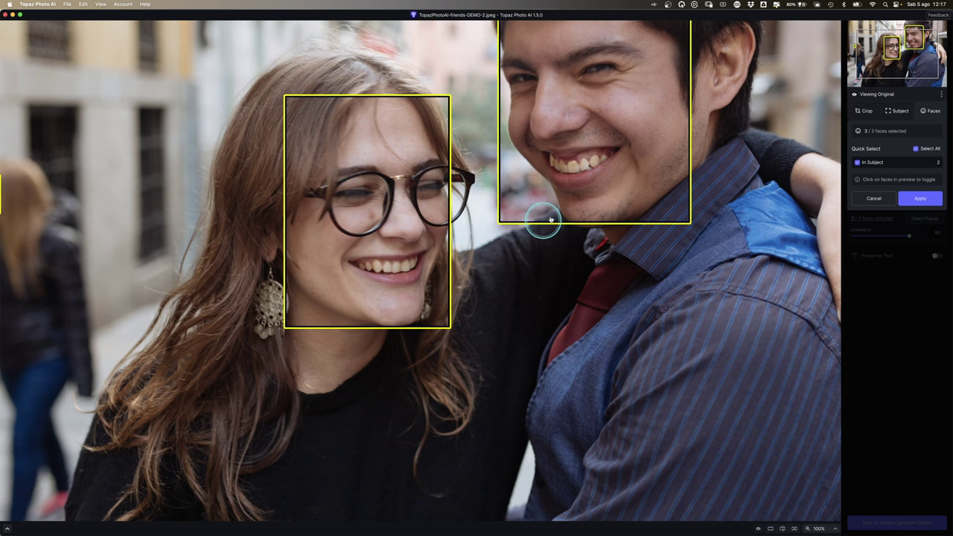
left_click(917, 198)
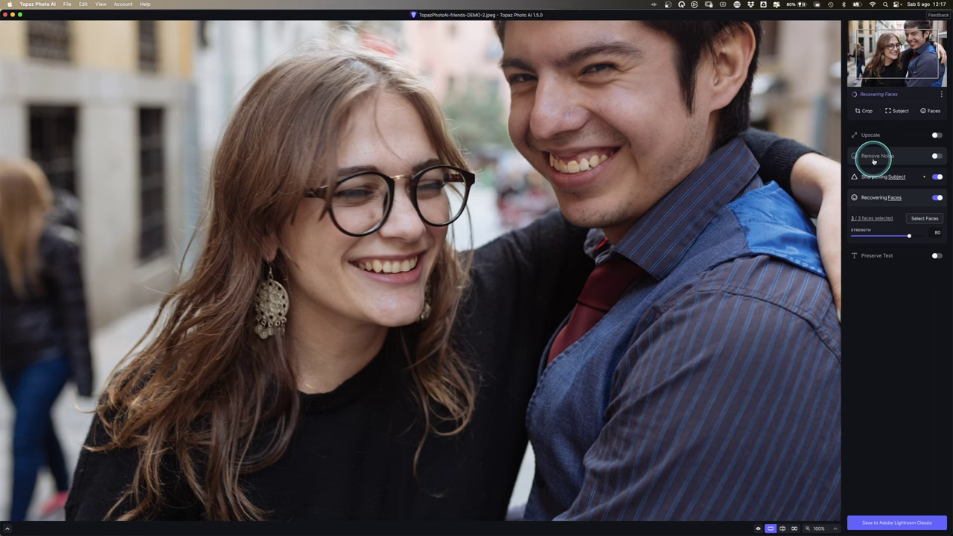
left_click(936, 156)
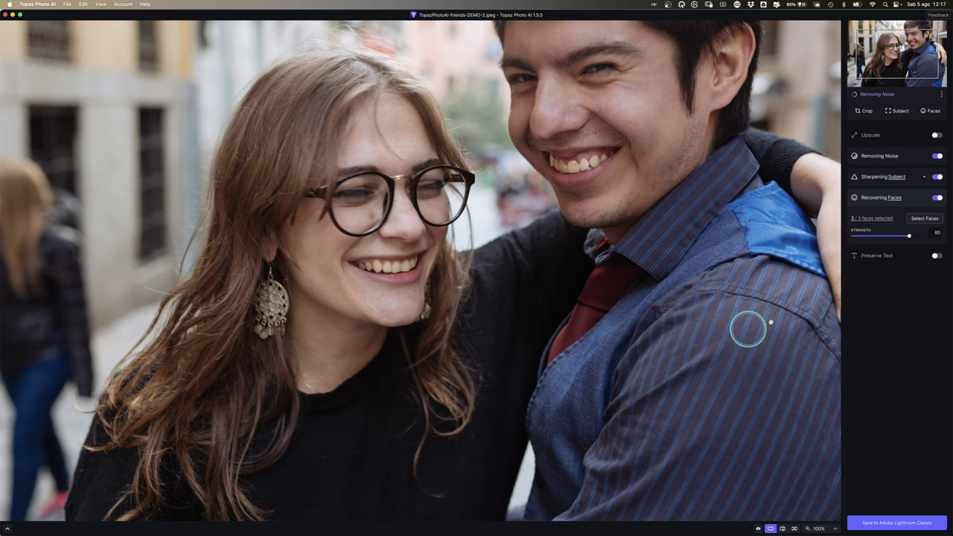
left_click(910, 119)
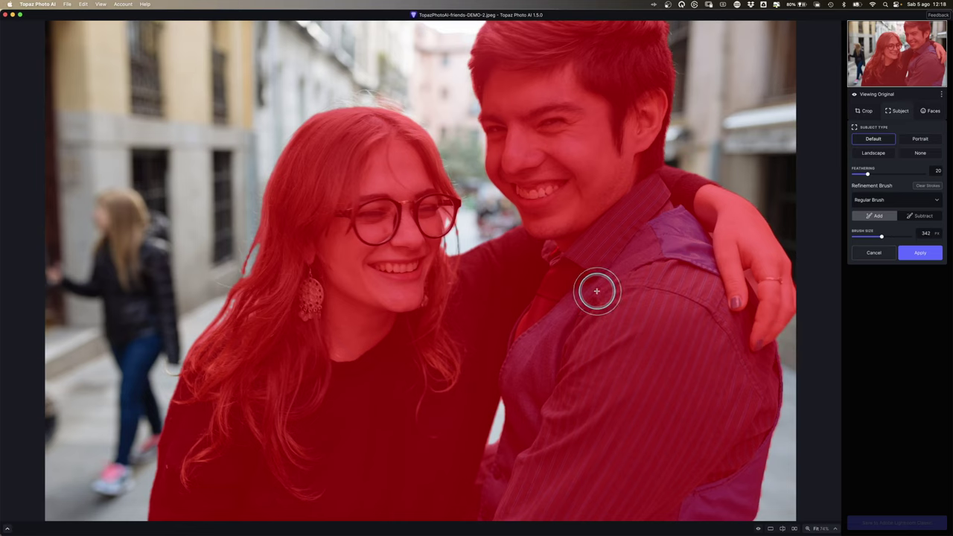
Step: Apply the subject mask, turn on before/after comparison and review the noise removal settings
left_click(920, 254)
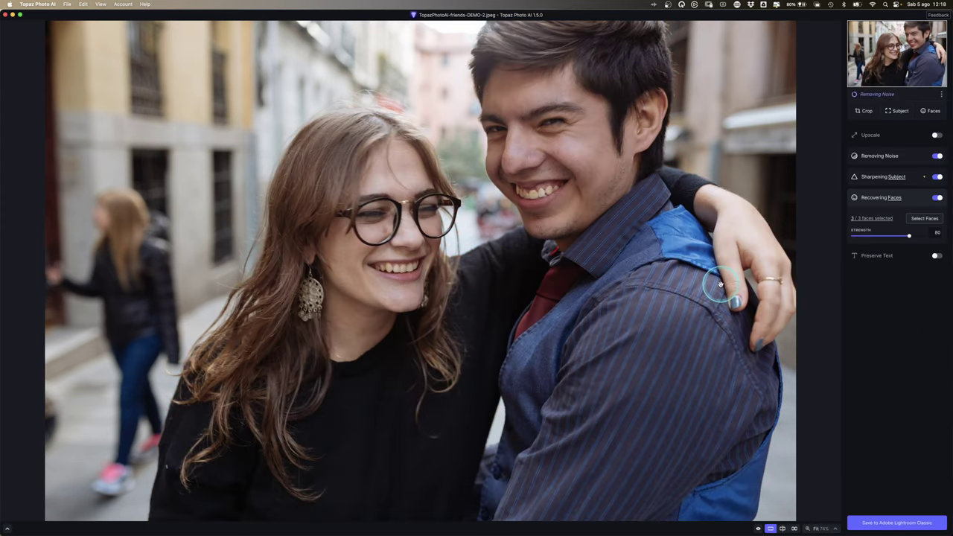
left_click(783, 528)
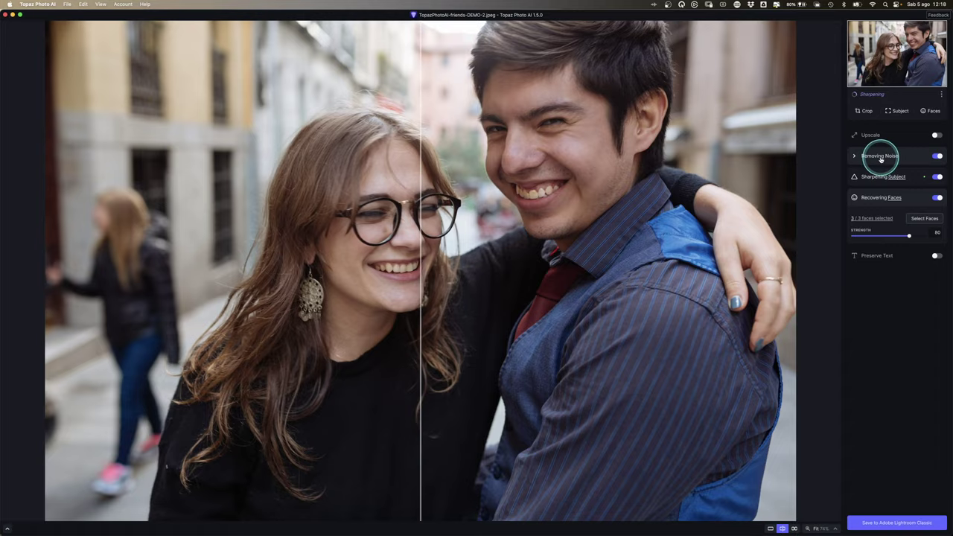
left_click(881, 158)
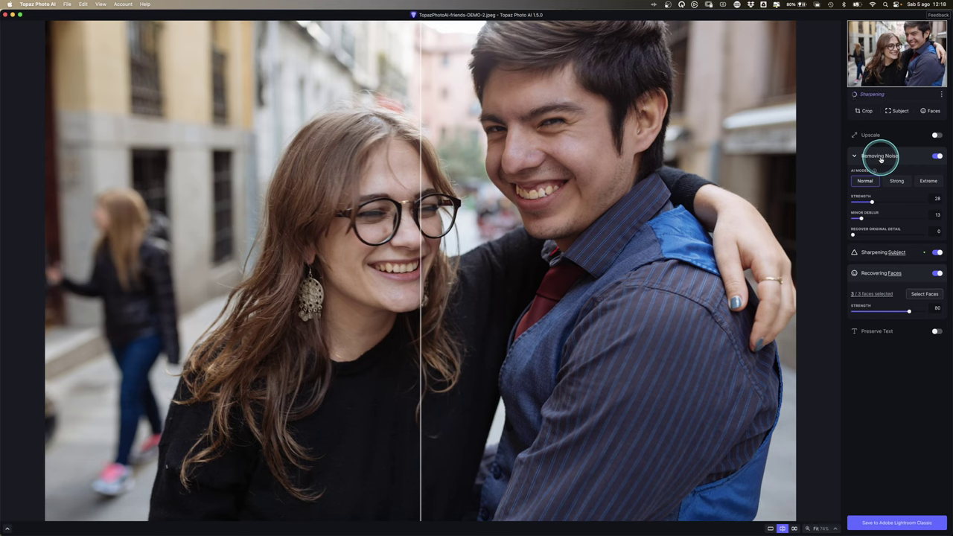
left_click(881, 158)
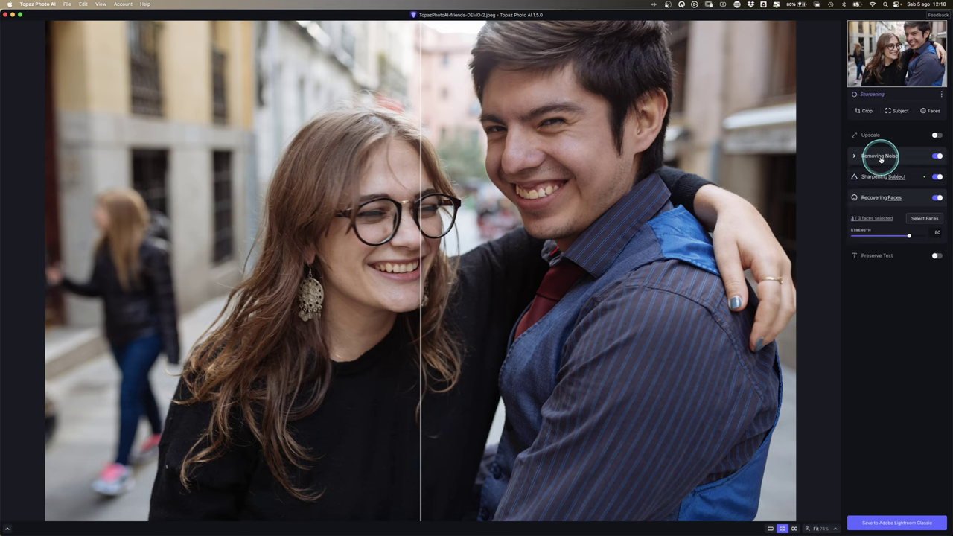
left_click(881, 157)
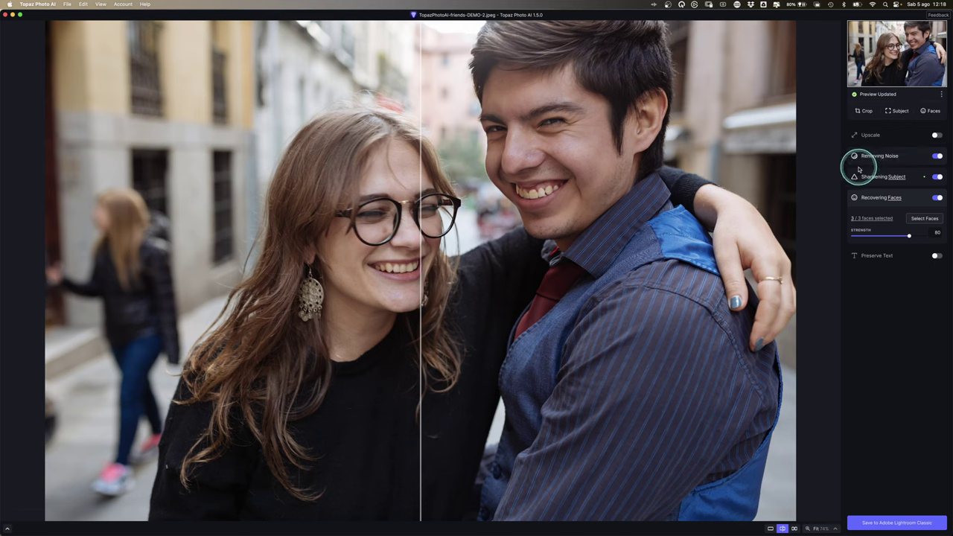
left_click(899, 111)
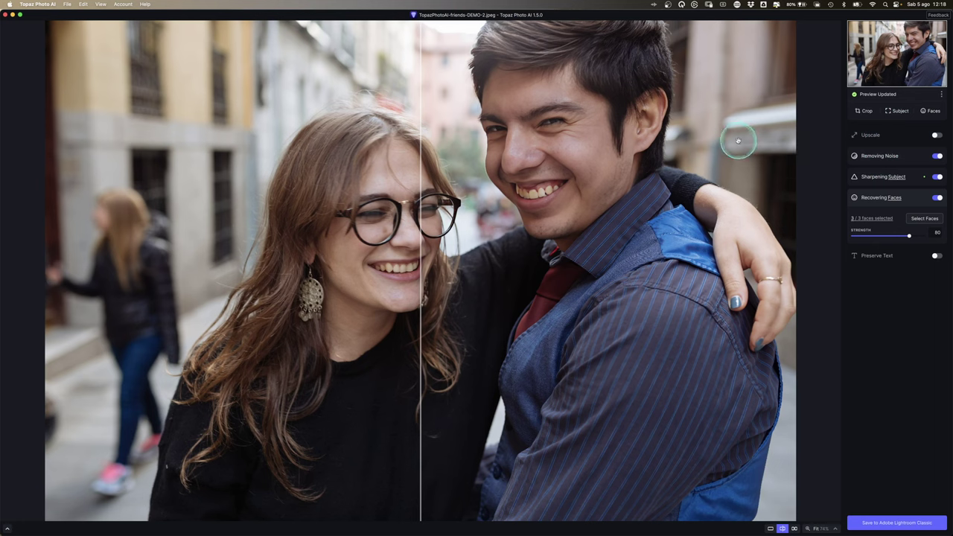
Step: Review subject sharpening (Standard, strength 36, minor denoise 30) and compare before/after across the couple
left_click(869, 179)
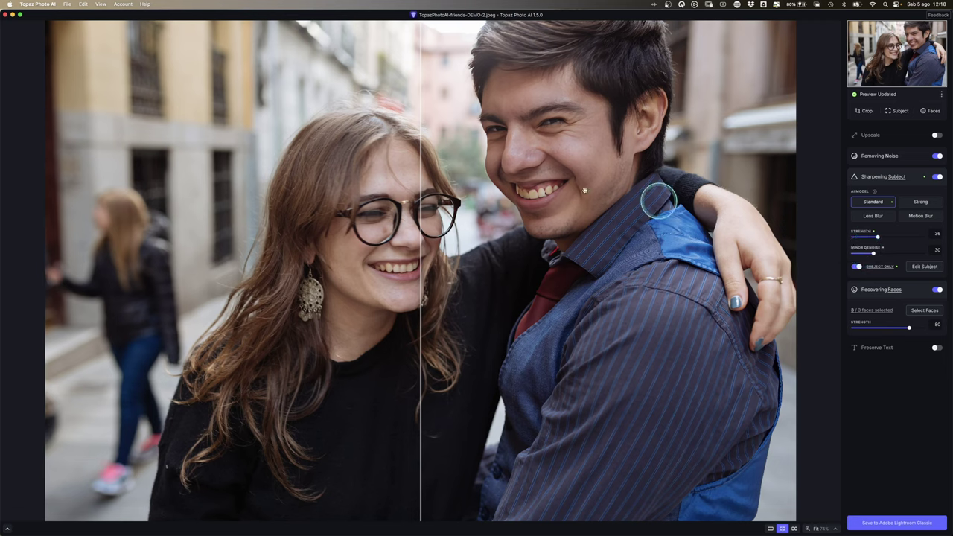
mouse_move(420, 220)
left_mouse_down()
mouse_move(298, 224)
mouse_move(404, 223)
mouse_move(309, 223)
left_mouse_up()
left_click(819, 528)
Step: Zoom to 200%, toggle original versus preview on the glasses, then return to 100%
left_click(816, 494)
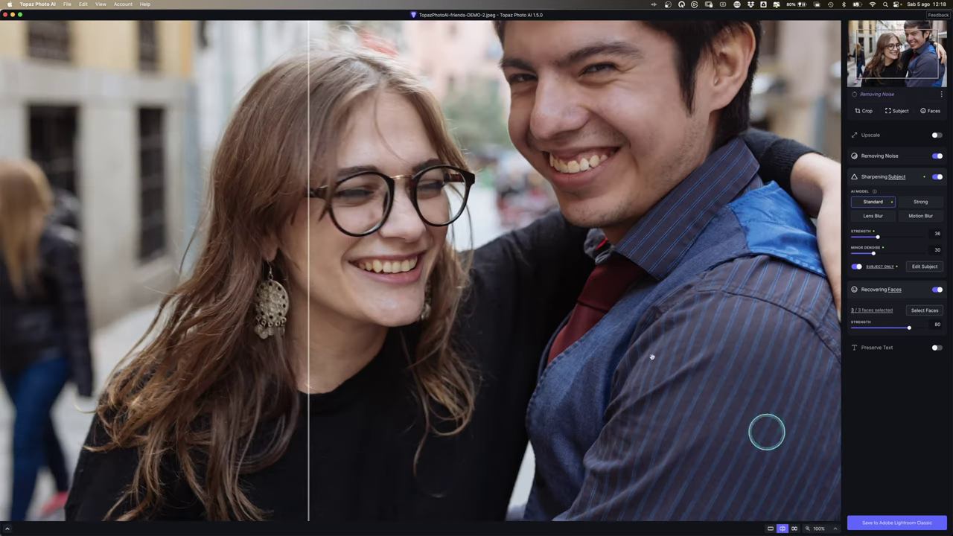
left_click(819, 525)
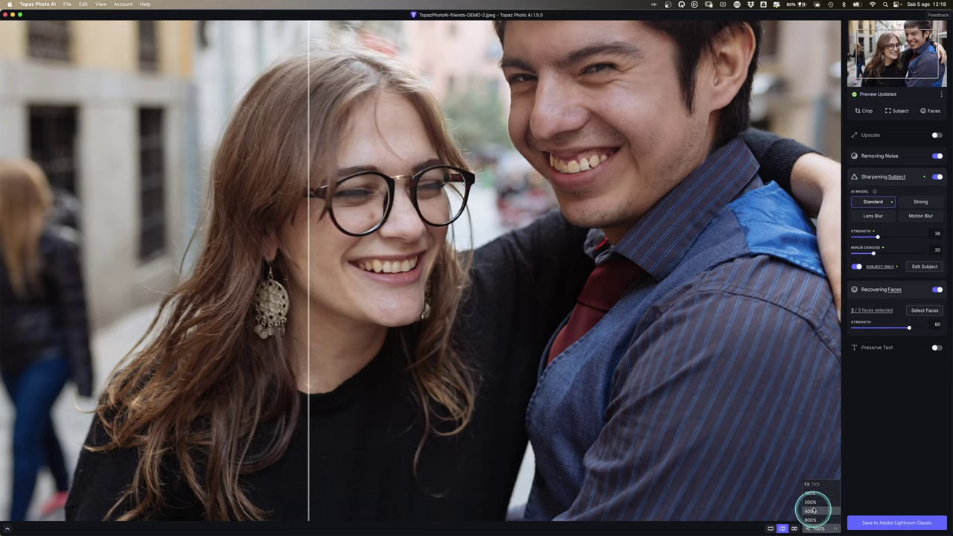
left_click(808, 494)
scroll(471, 215, "up", 3)
scroll(471, 215, "left", 4)
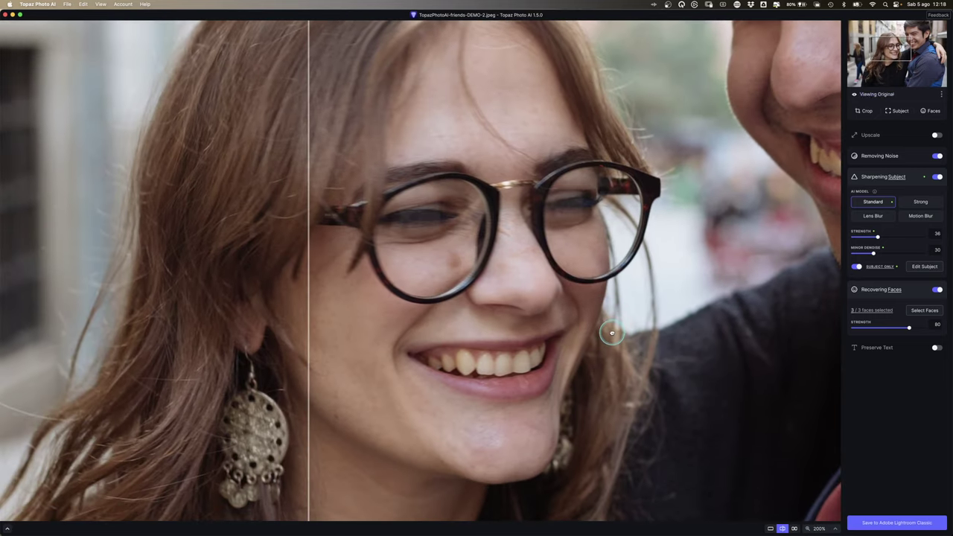
left_click(446, 251)
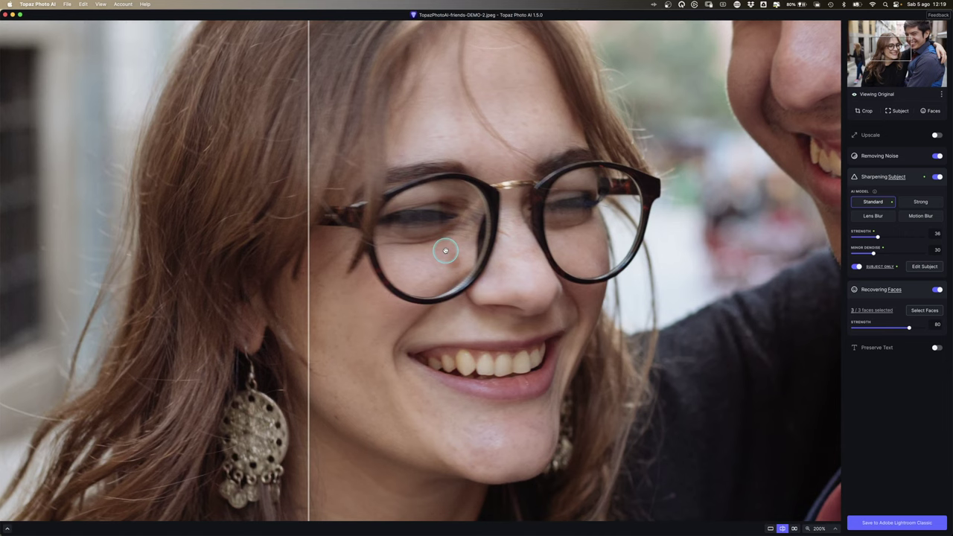
left_click(445, 251)
left_click(445, 251)
left_click(445, 251)
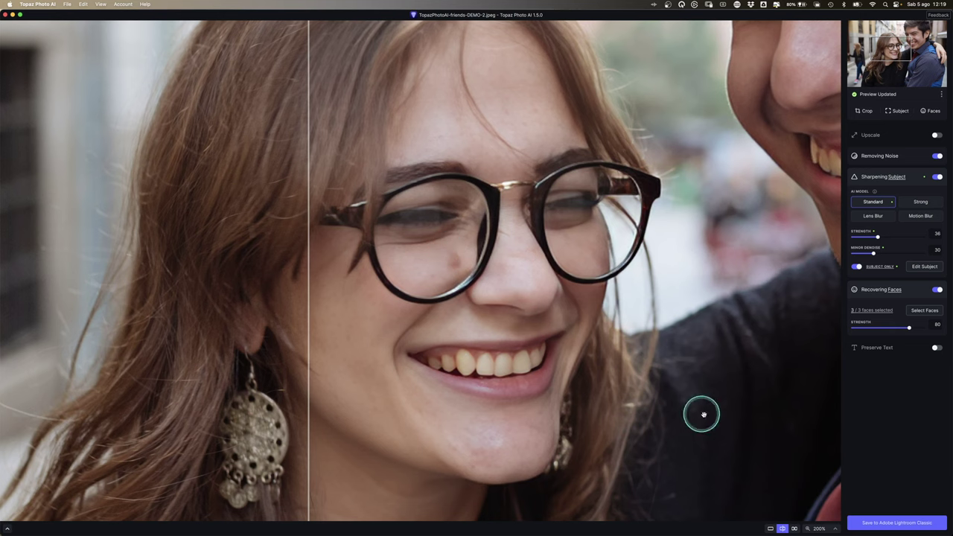
left_click(819, 529)
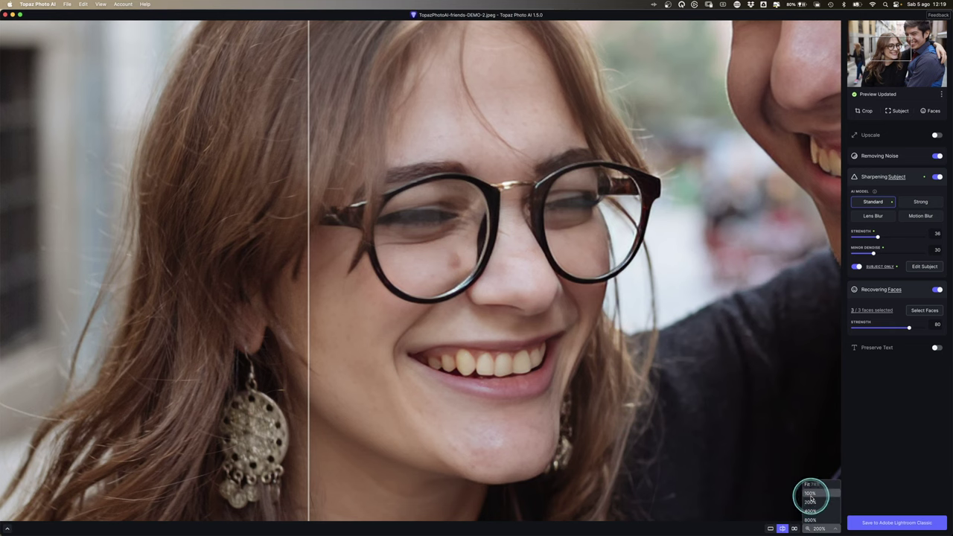
left_click(811, 494)
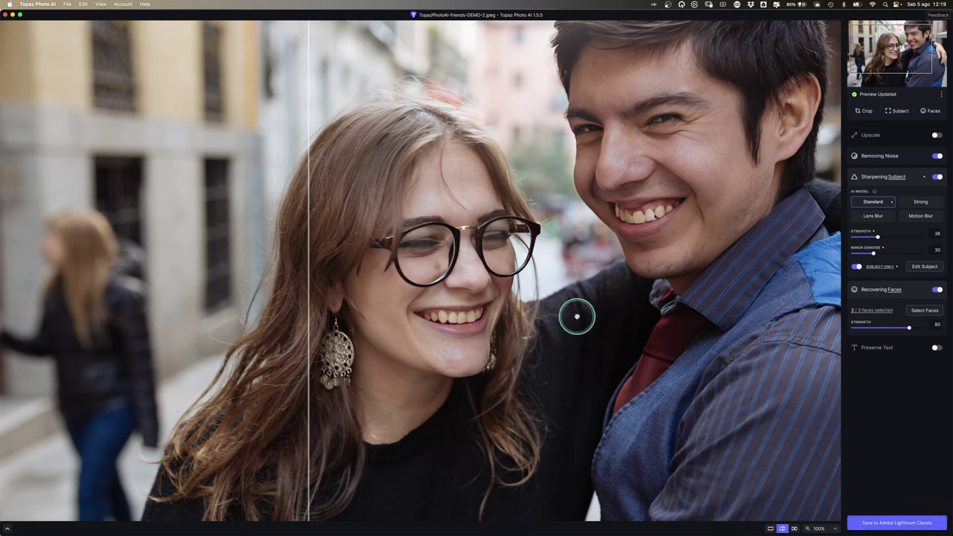
Step: Close the friends portrait from the image options menu
left_click_drag(648, 217, 707, 221)
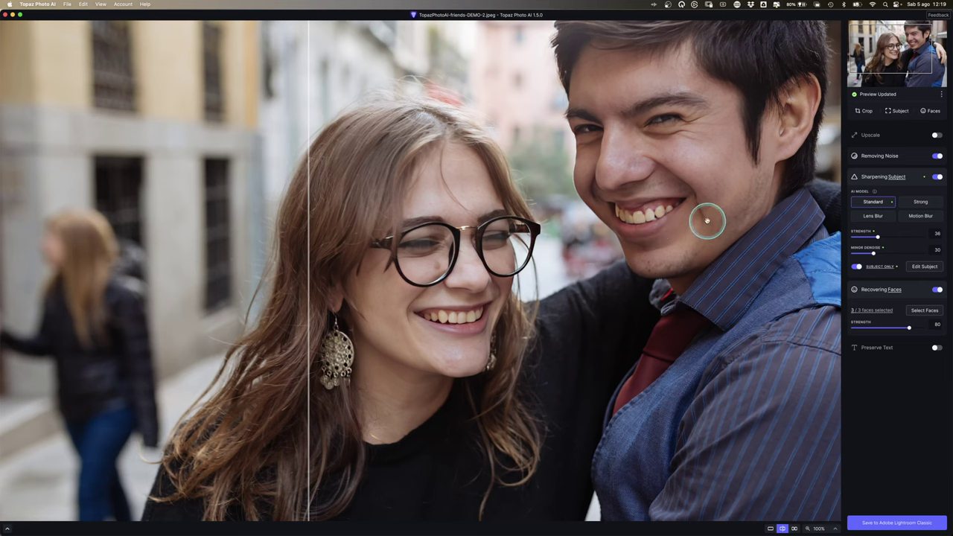
left_click(942, 95)
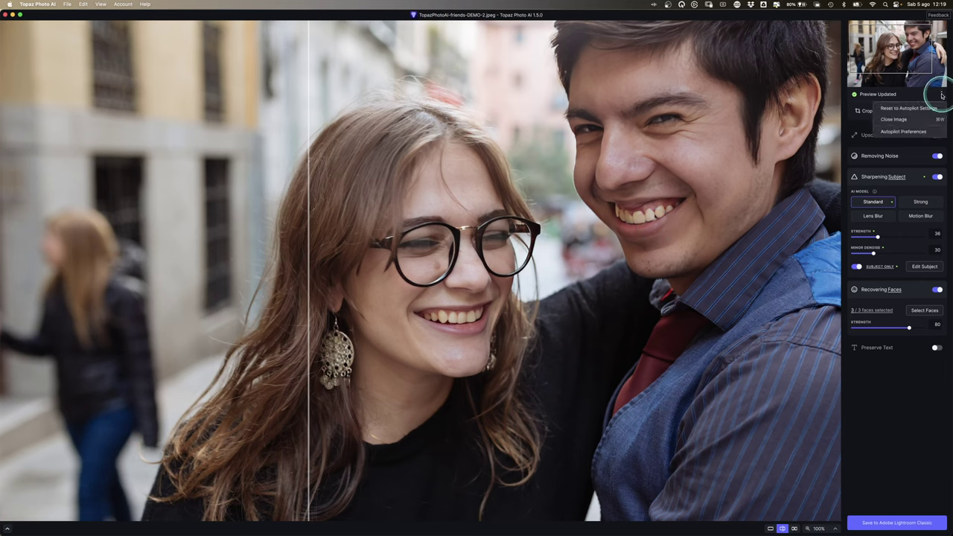
left_click(894, 119)
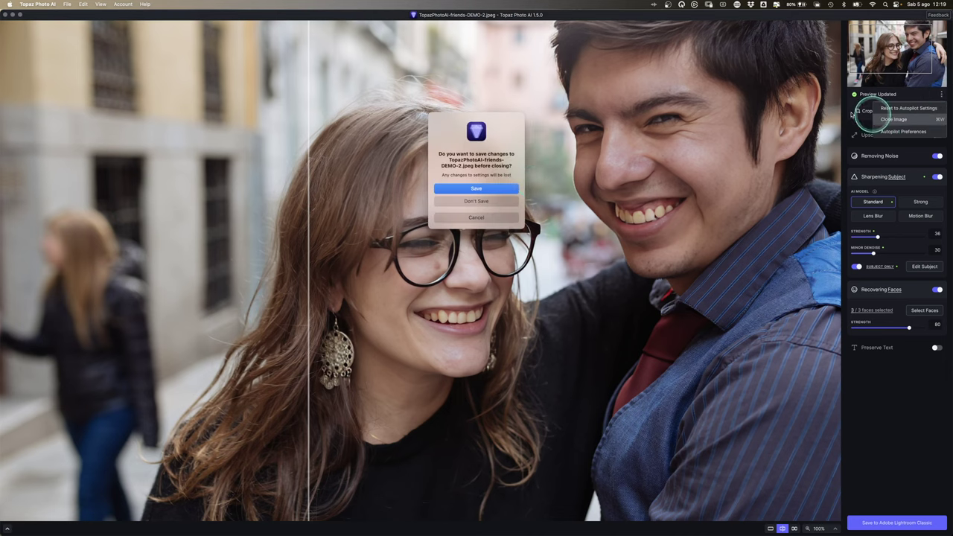
Step: Close the portrait without saving and view the snow tiger photo enlarged in Lightroom
left_click(485, 202)
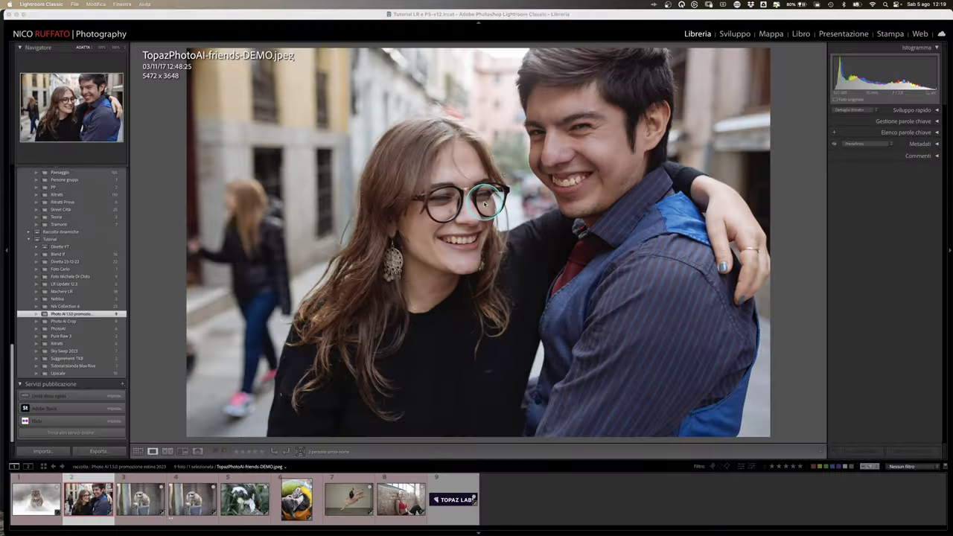
double_click(501, 209)
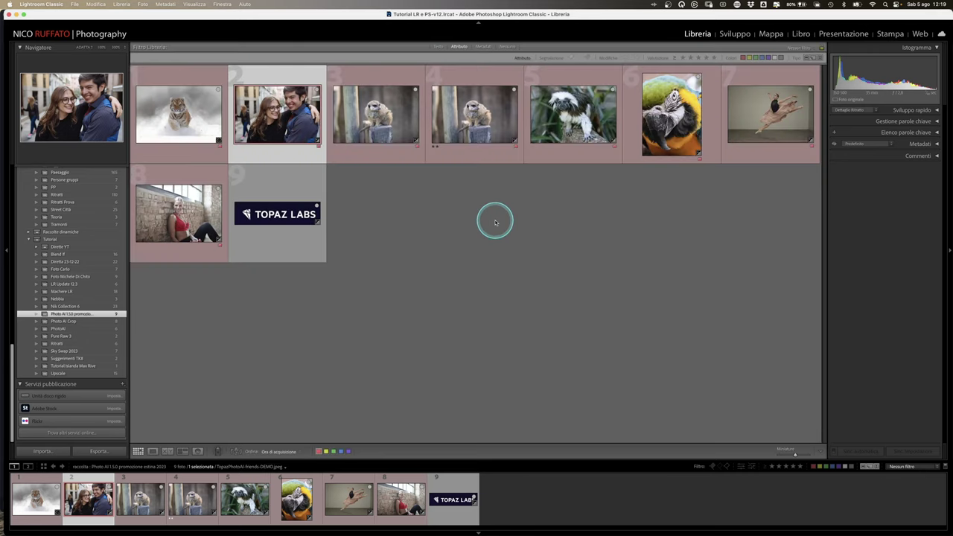
left_click(181, 123)
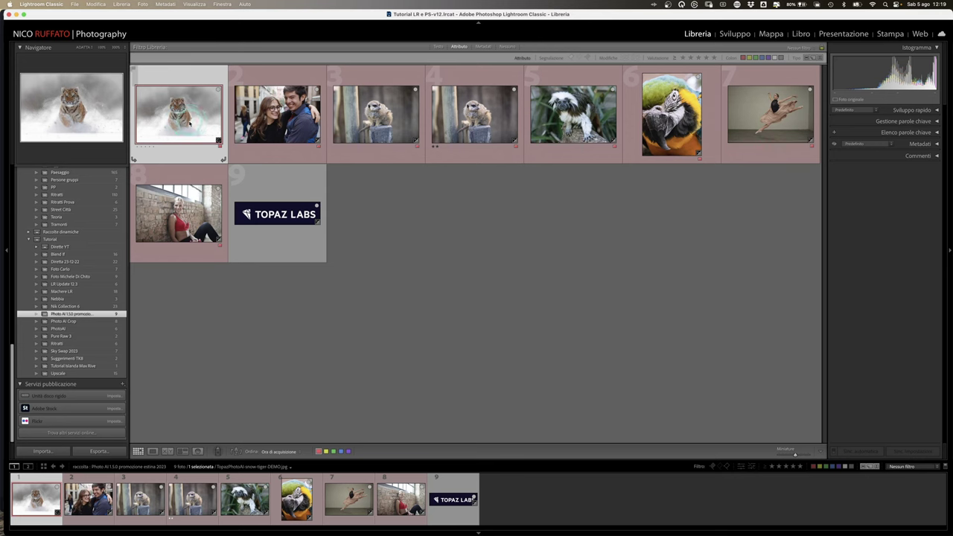
double_click(190, 123)
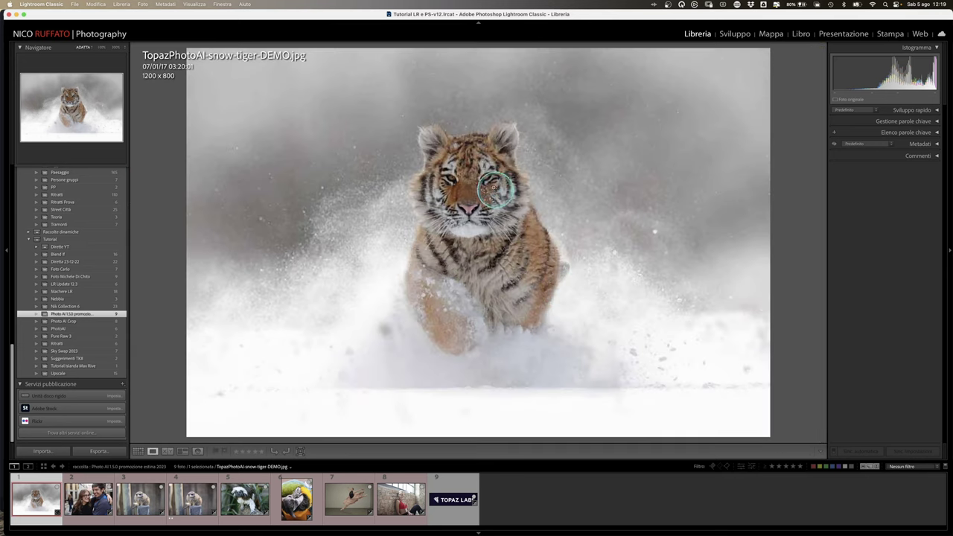
left_click(490, 188)
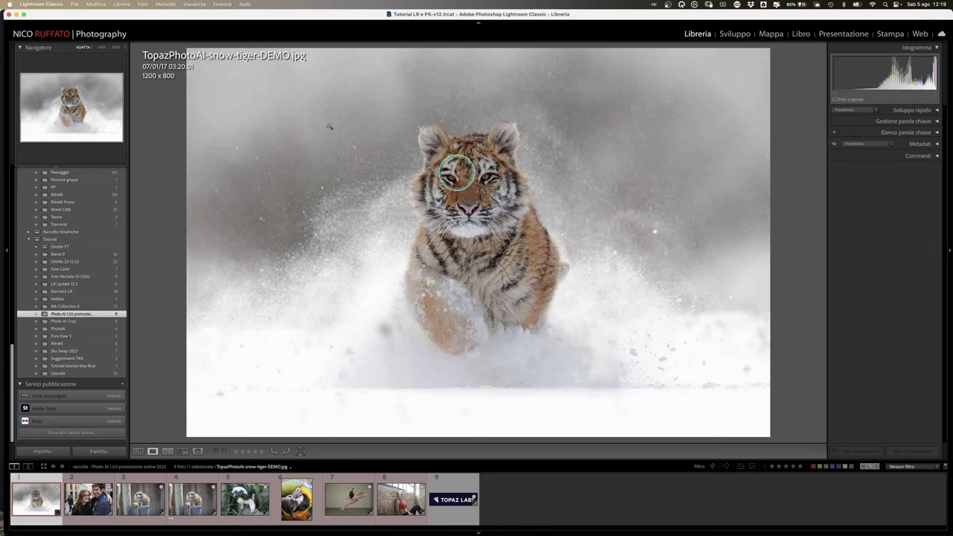
Step: Send an editable copy of the snow tiger photo to Topaz Photo AI
left_click(74, 3)
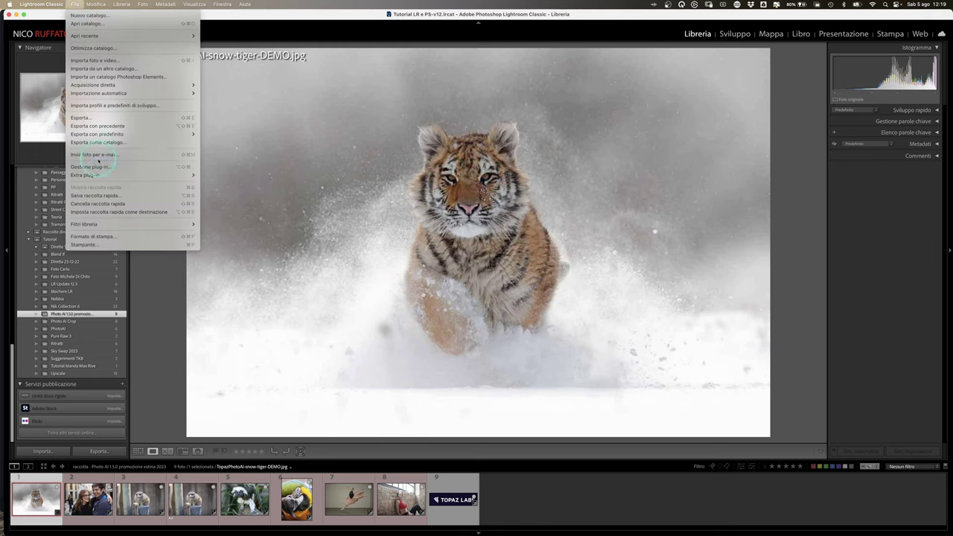
mouse_move(85, 175)
left_click(245, 438)
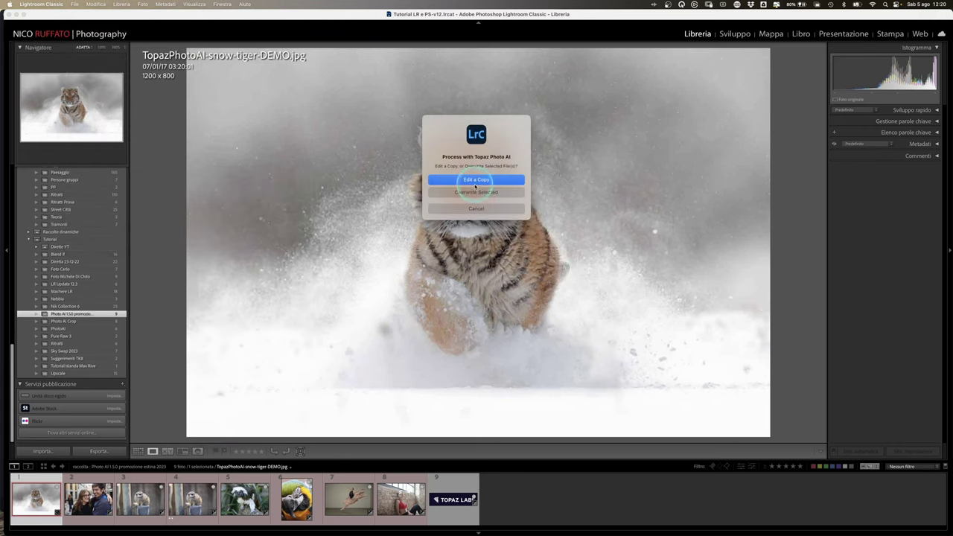
left_click(474, 181)
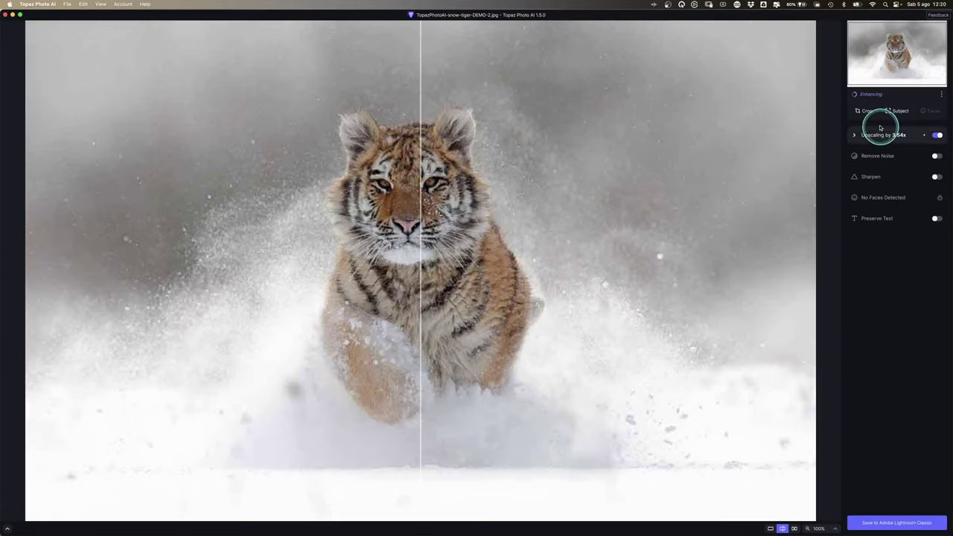
Step: Set the tiger crop to a 3×4 portrait aspect ratio
left_click(866, 112)
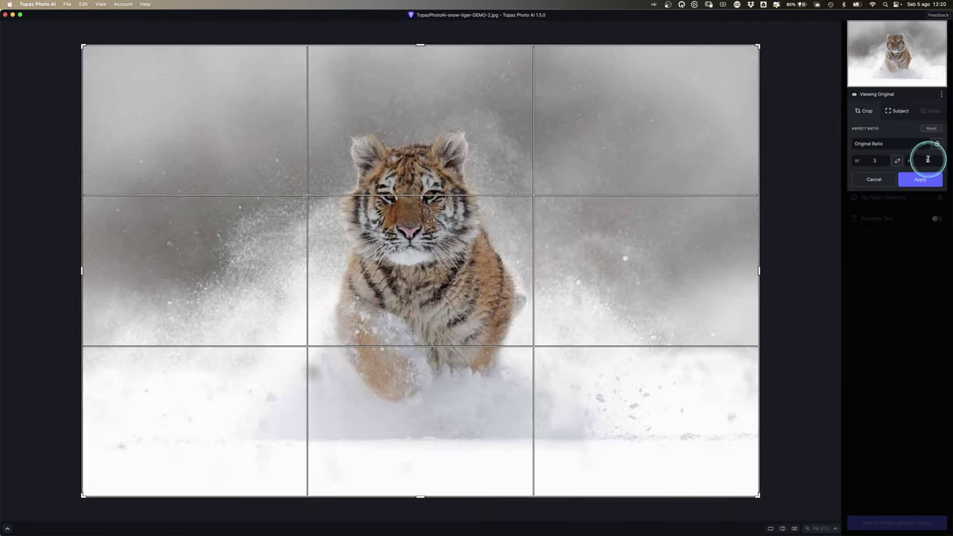
left_click(920, 146)
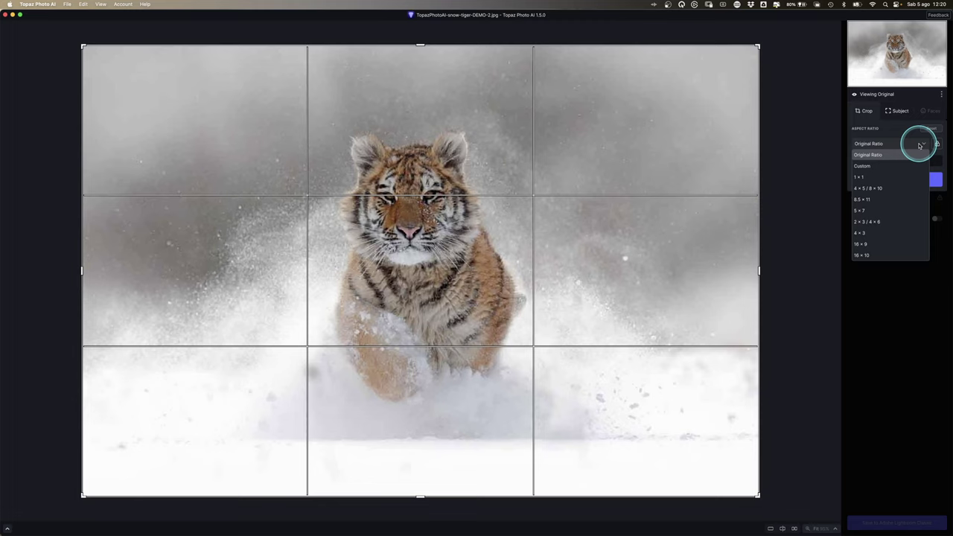
left_click(872, 211)
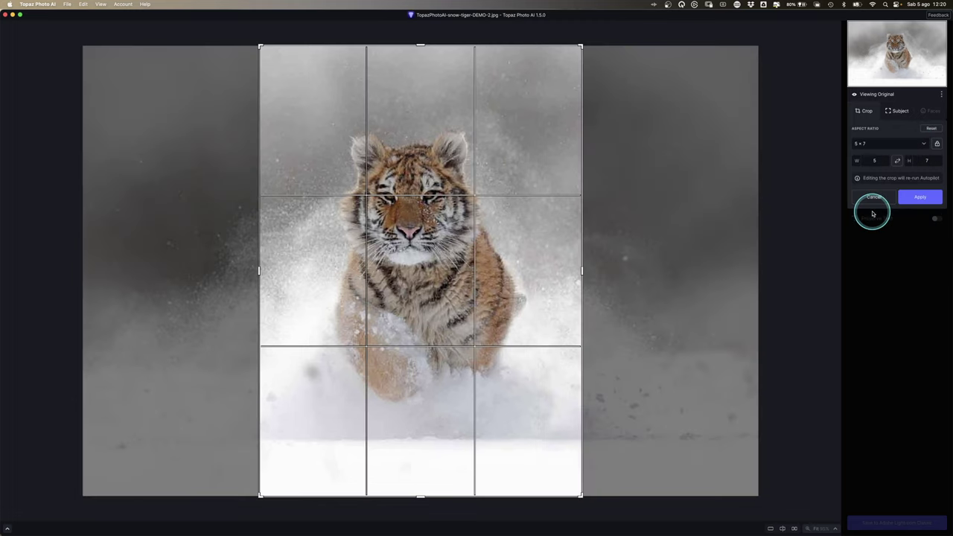
left_click(876, 143)
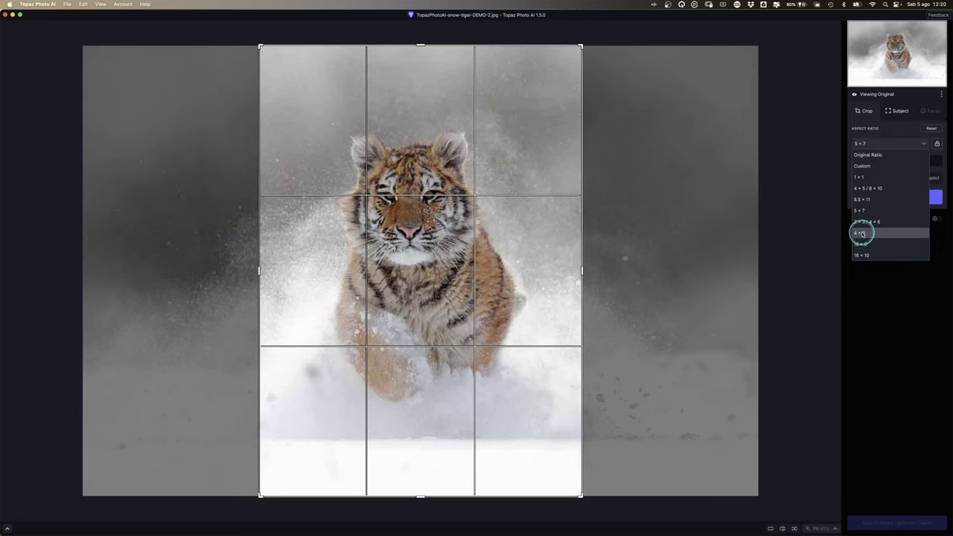
left_click(860, 233)
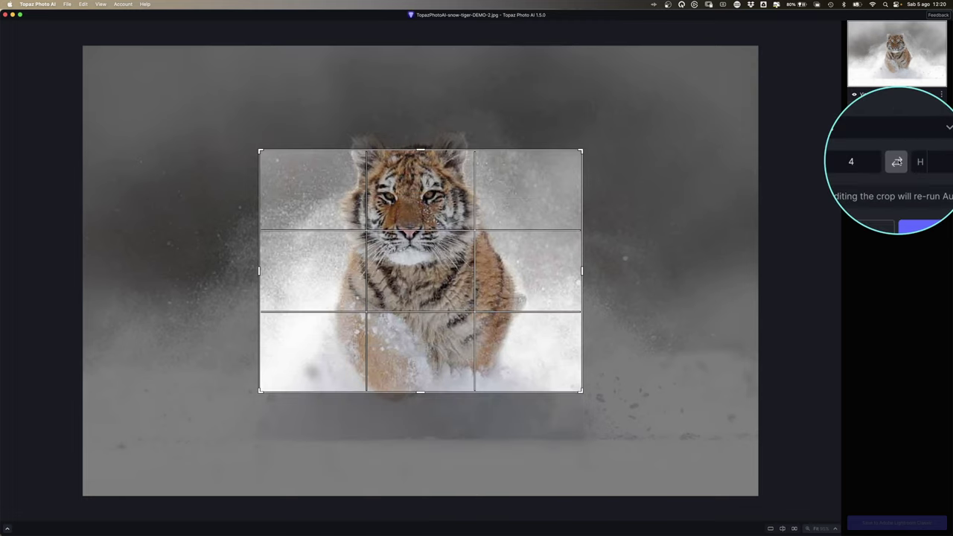
left_click(899, 161)
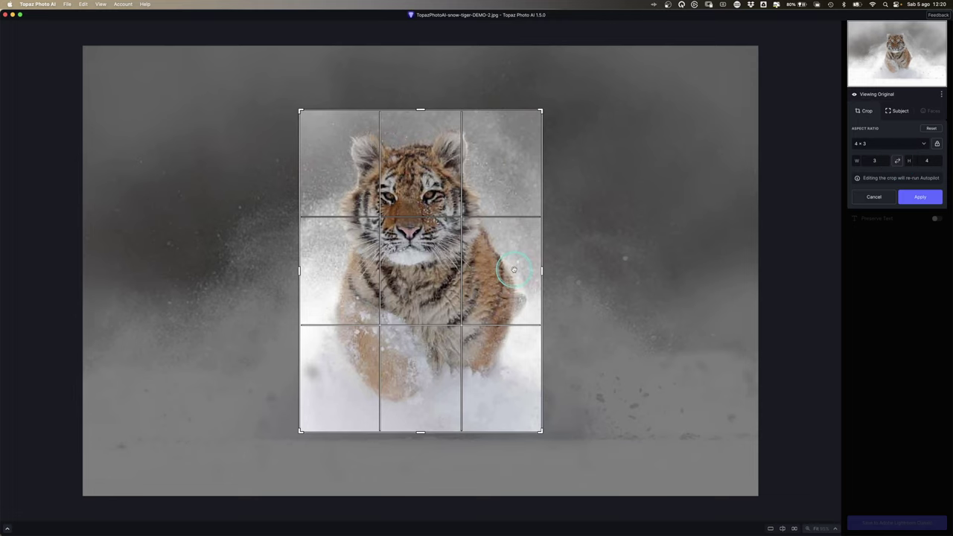
Step: Unlock the ratio, reposition and slightly widen the crop around the tiger, and apply it
left_click_drag(497, 280, 504, 279)
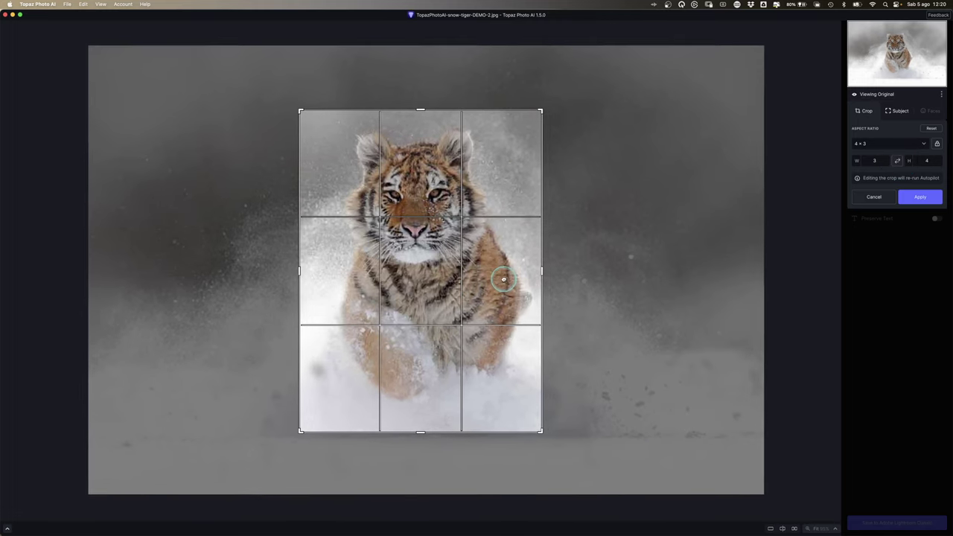
left_click(937, 145)
mouse_move(421, 106)
left_mouse_down()
mouse_move(420, 120)
mouse_move(426, 110)
left_mouse_up()
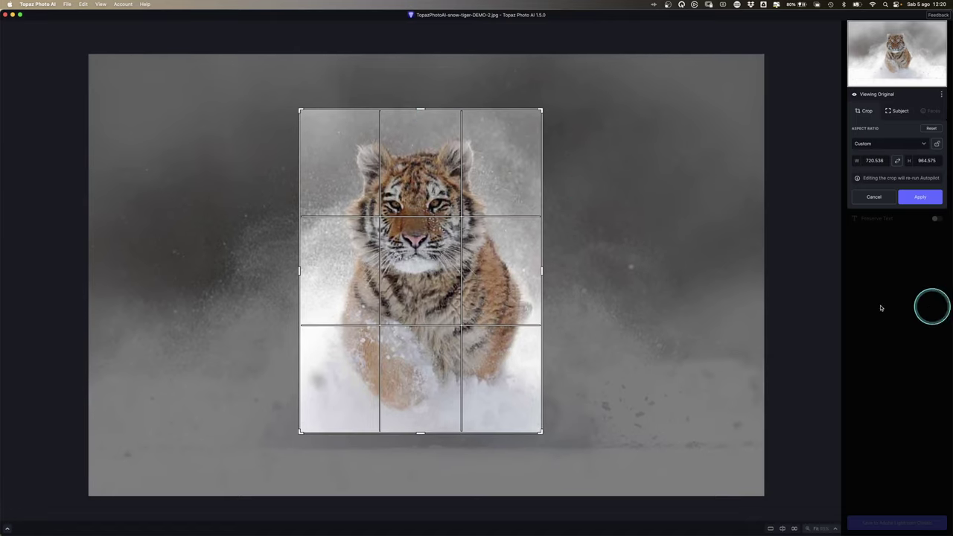
left_click_drag(542, 271, 548, 275)
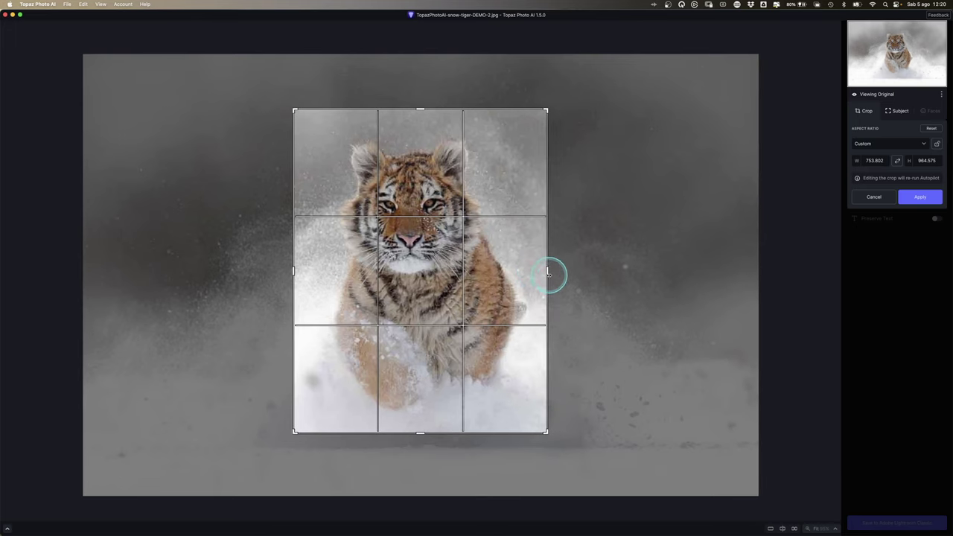
left_click(920, 197)
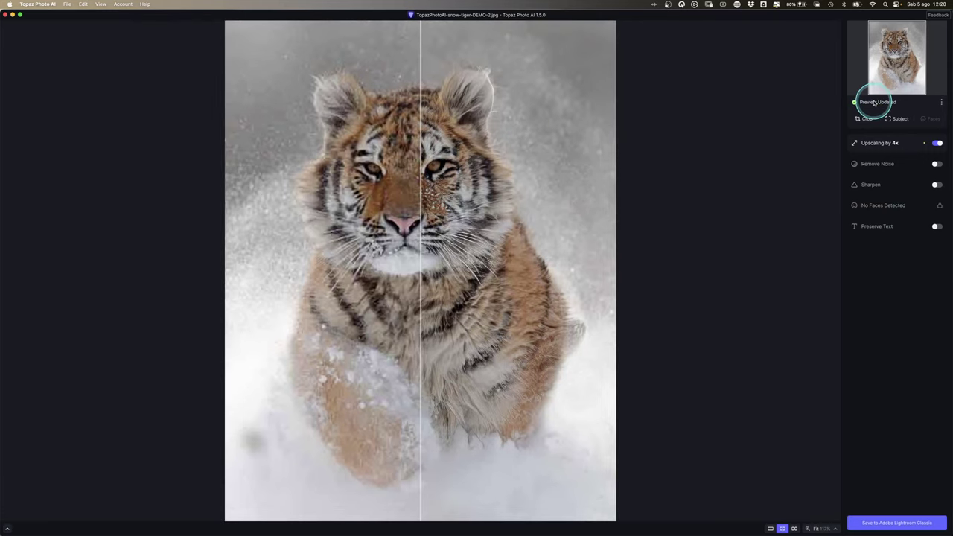
Step: Toggle the tiger's subject mask and collapse the Upscaling by 4x settings
left_click(896, 119)
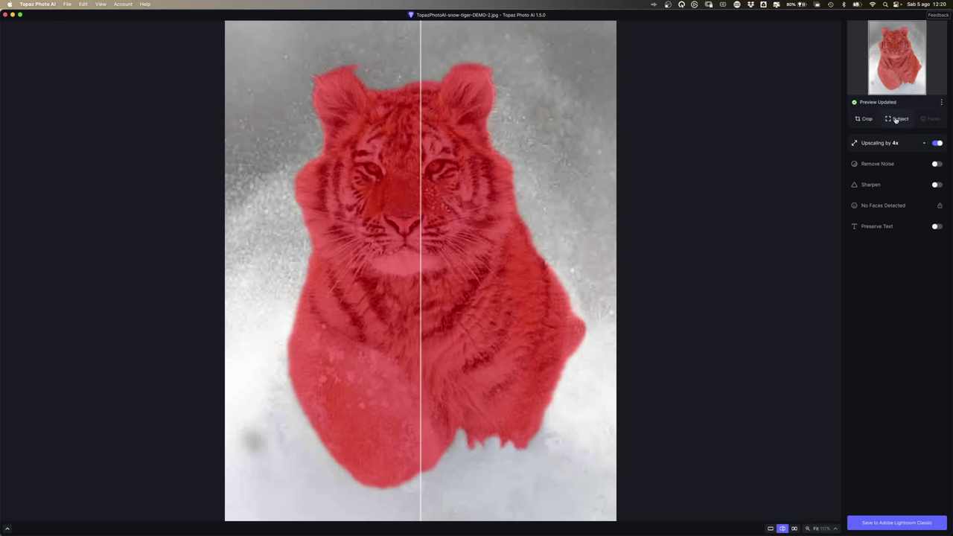
left_click(895, 121)
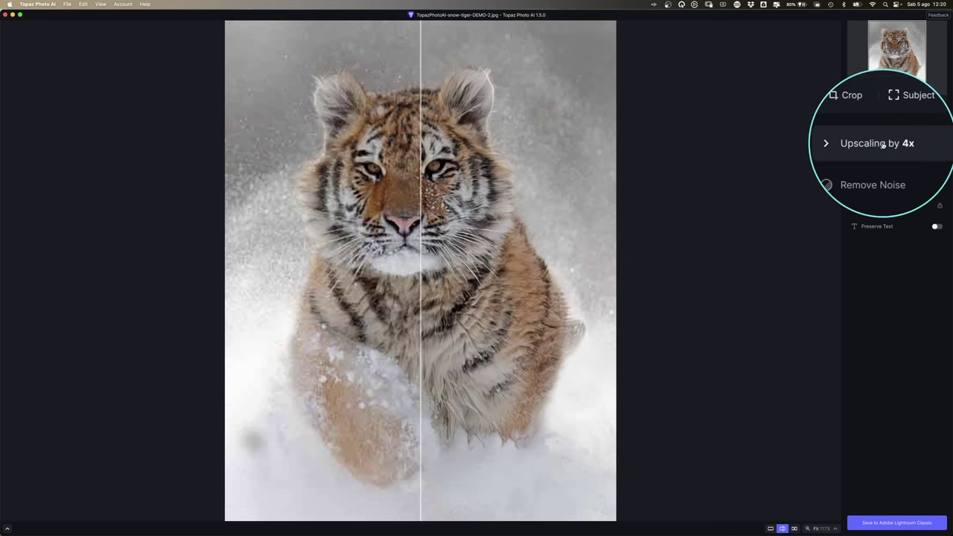
left_click(884, 144)
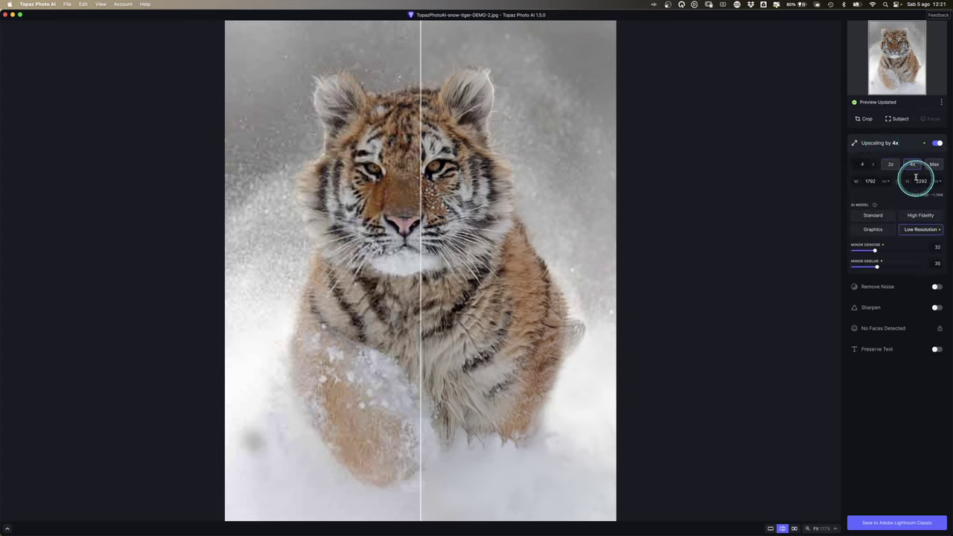
left_click(881, 144)
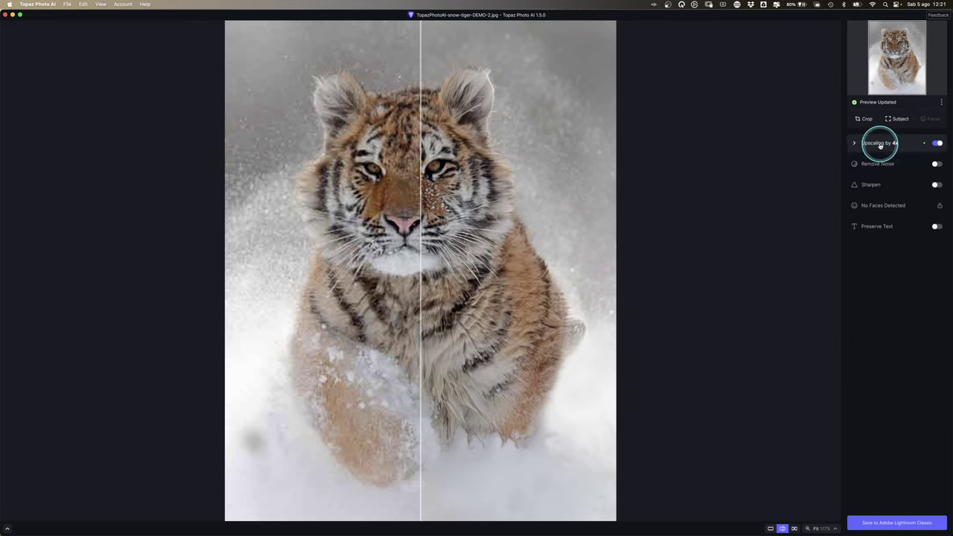
Step: Compare the upscaled tiger's eye against the original using the comparison divider
mouse_move(419, 222)
left_mouse_down()
mouse_move(309, 239)
mouse_move(389, 238)
left_mouse_up()
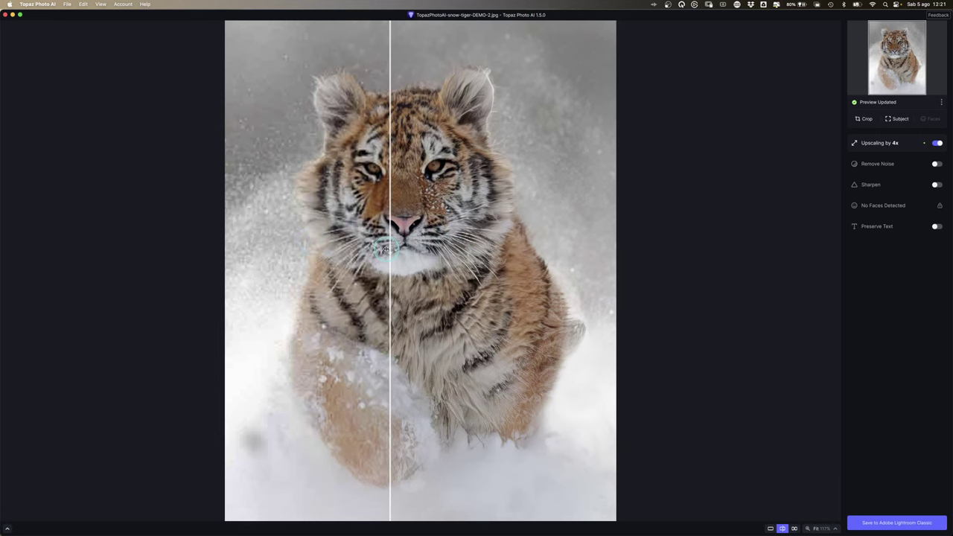
left_click(432, 170)
left_click(432, 170)
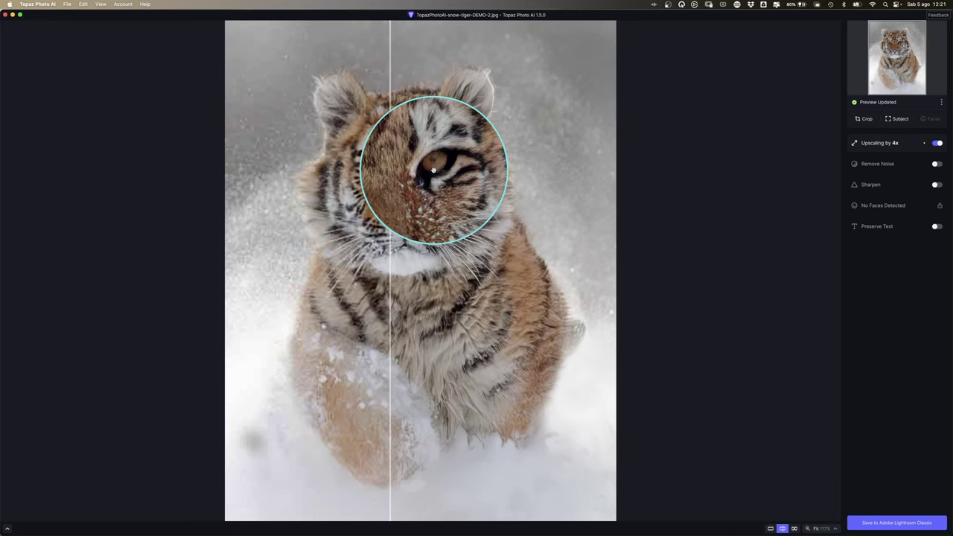
left_click(432, 170)
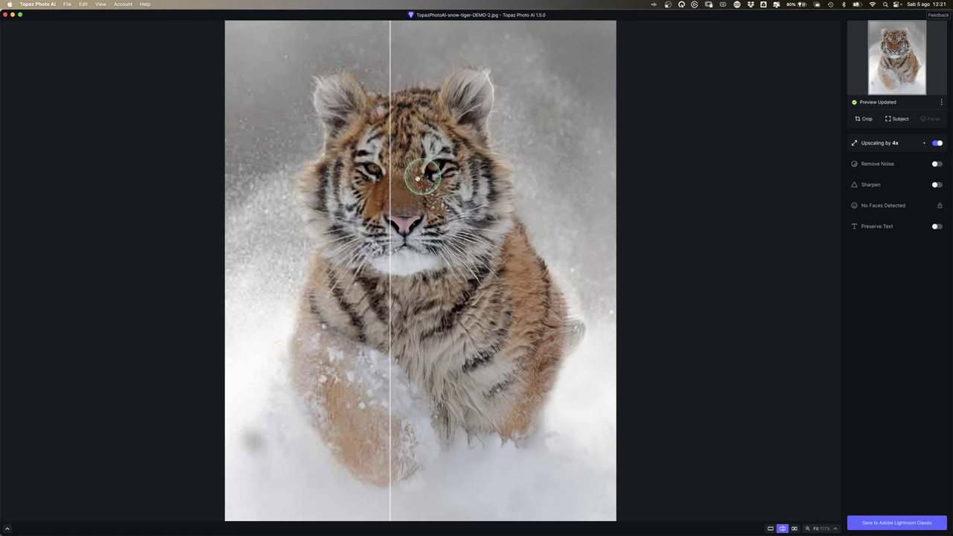
left_click_drag(391, 200, 290, 207)
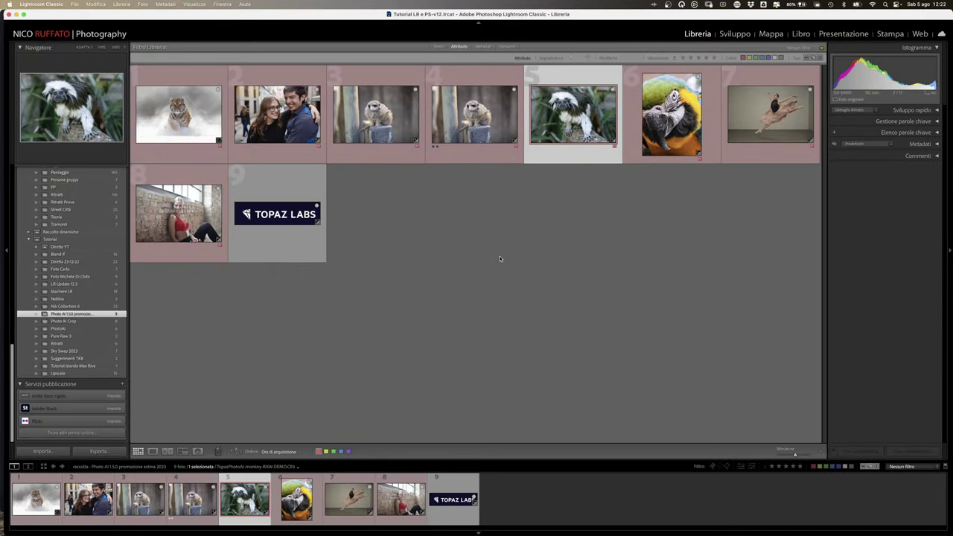
Step: Open TopazPhotoAI-monkey-RAW-DEMO.CR3 in Loupe view and show its exposure info overlay
double_click(564, 134)
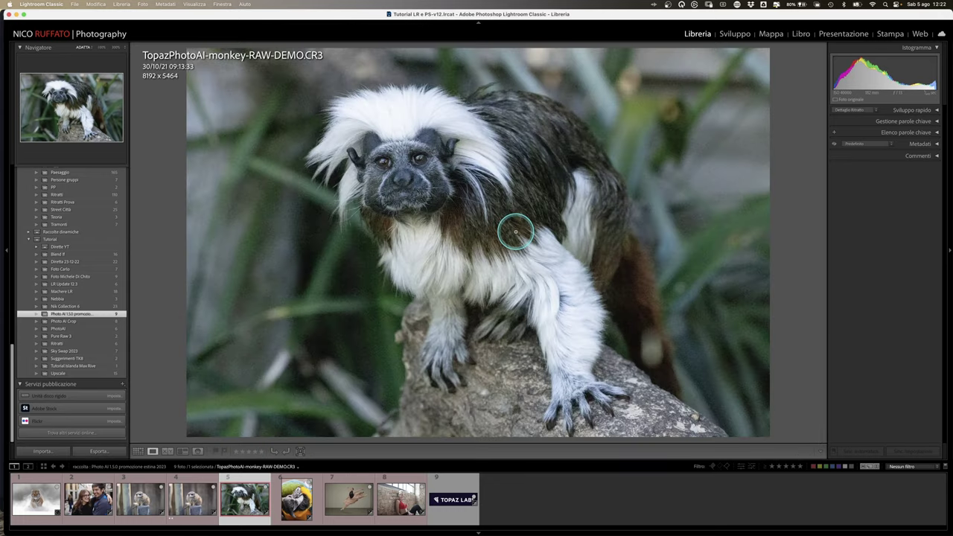
left_click(361, 243)
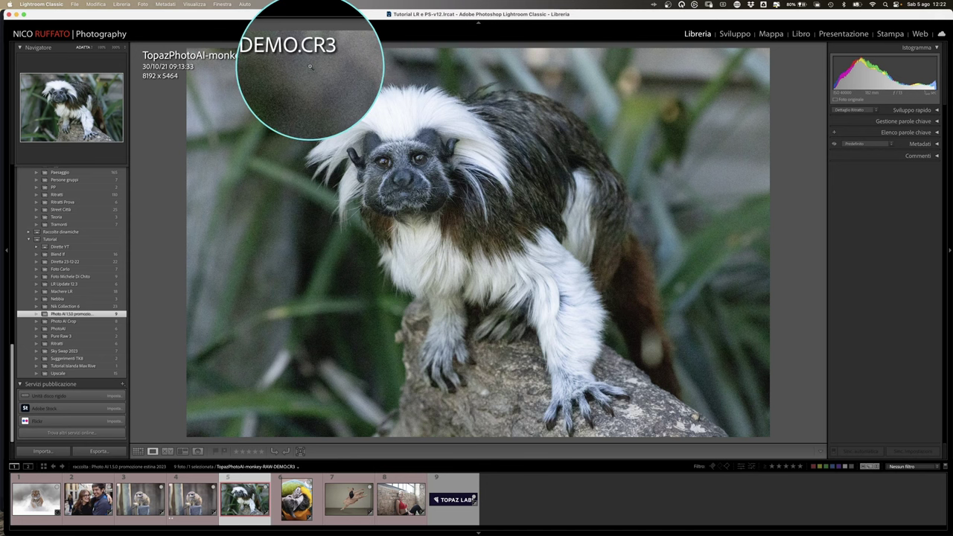
key("i")
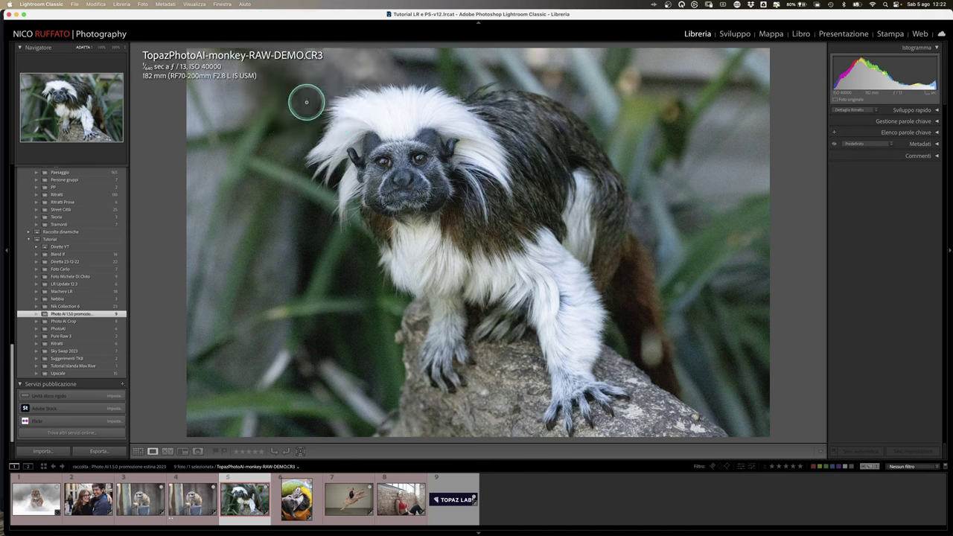
left_click(220, 67)
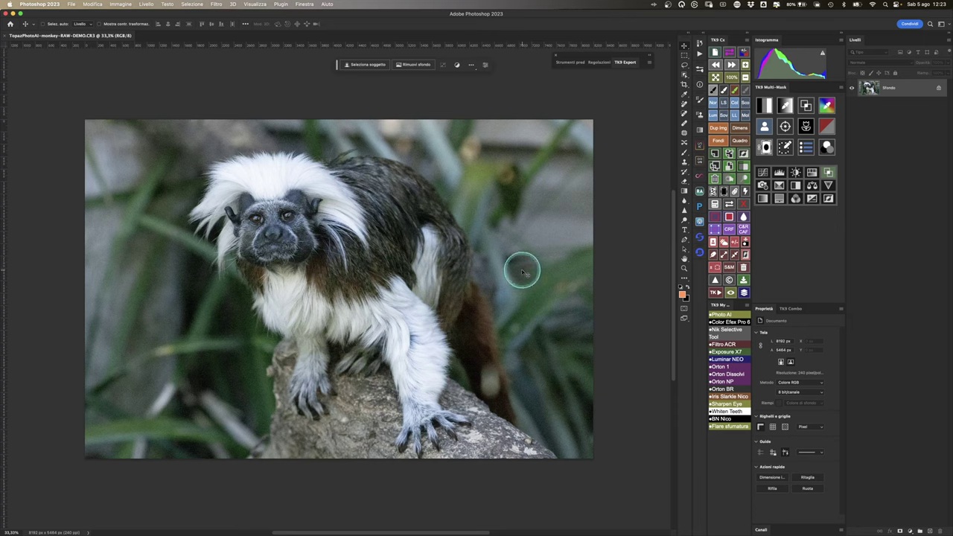
Step: Duplicate the monkey's background layer and run Topaz Photo AI on the copy
scroll(486, 253, "up", 2)
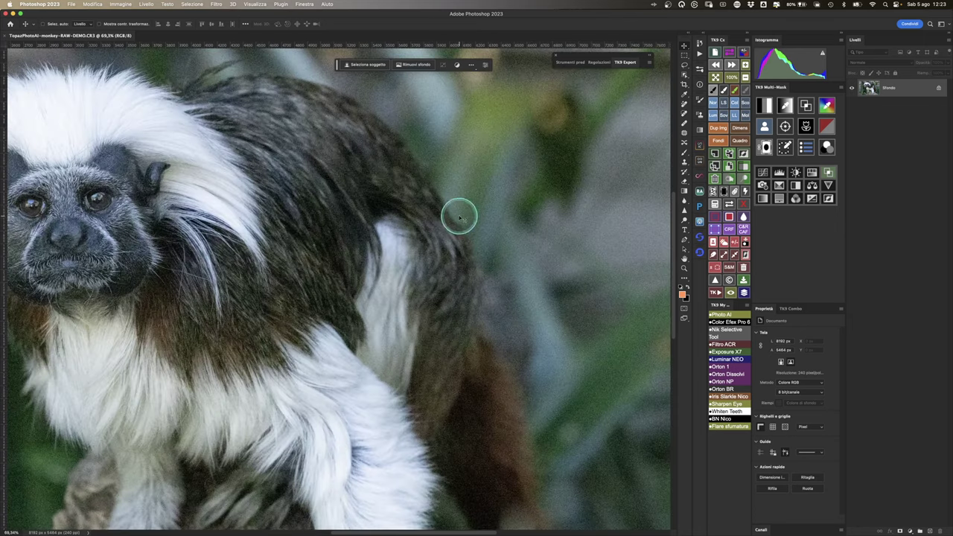
scroll(450, 202, "down", 1)
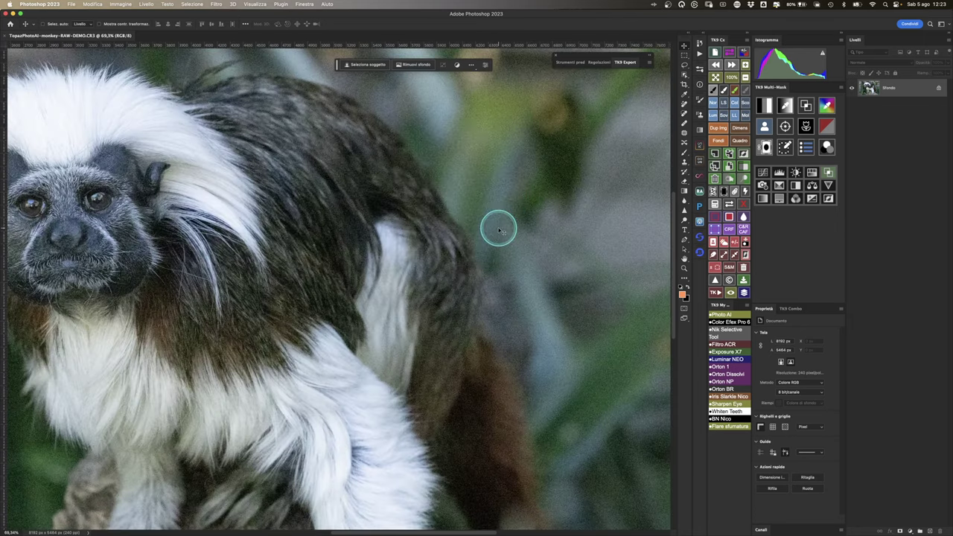
scroll(492, 226, "down", 1)
scroll(480, 229, "down", 1)
scroll(477, 231, "up", 1)
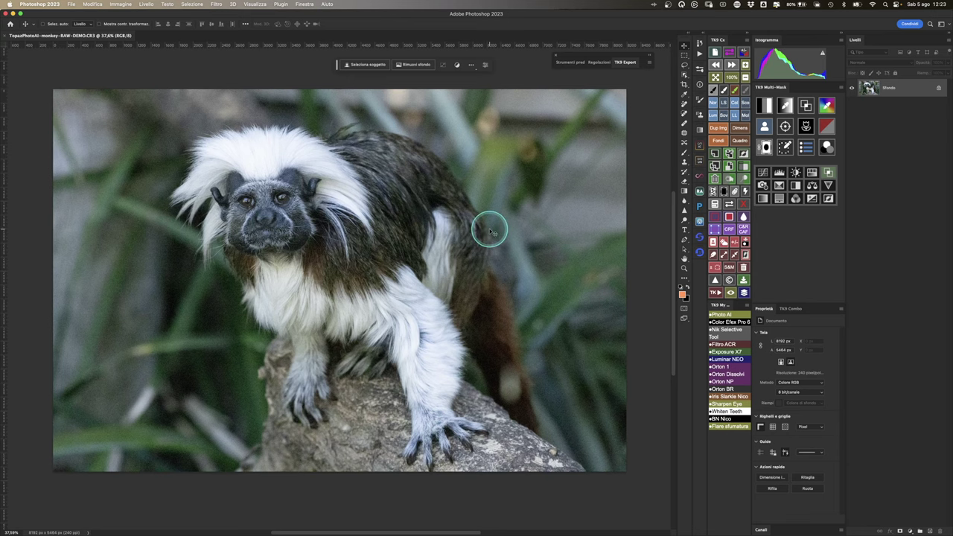
left_click_drag(490, 228, 482, 228)
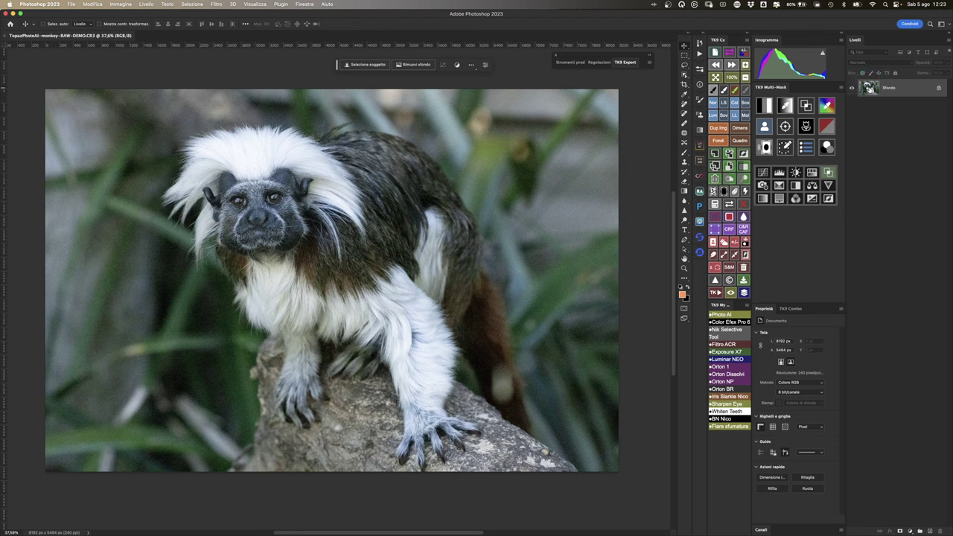
key("ctrl+j")
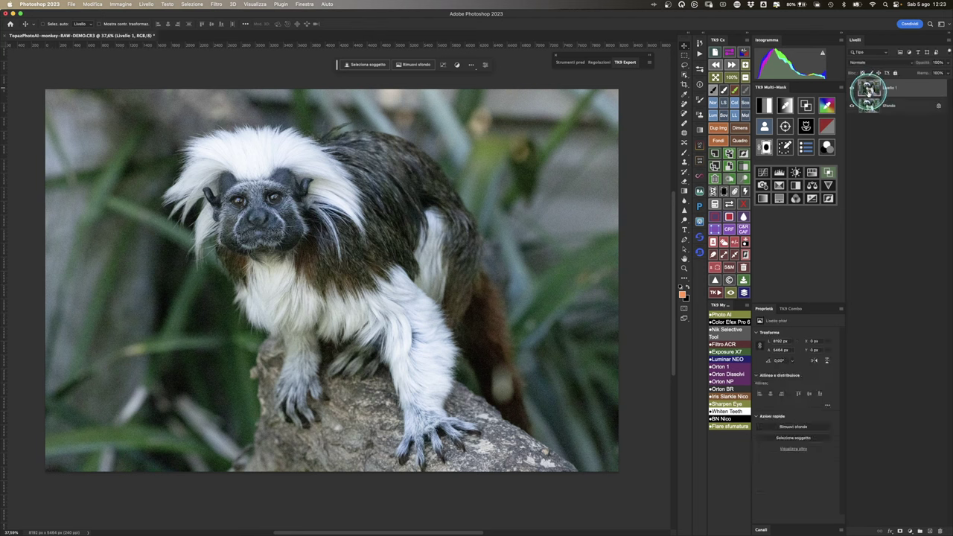
left_click(216, 4)
mouse_move(228, 221)
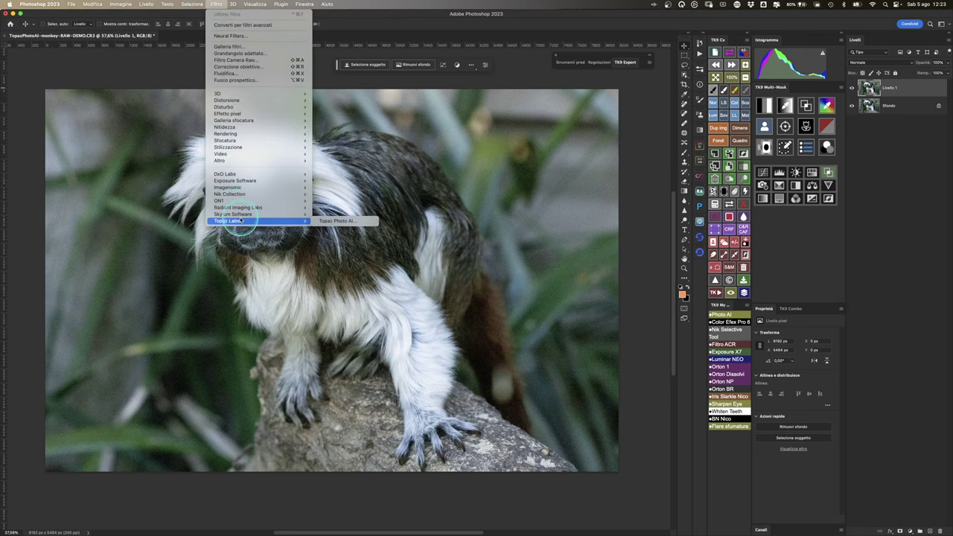
left_click(328, 221)
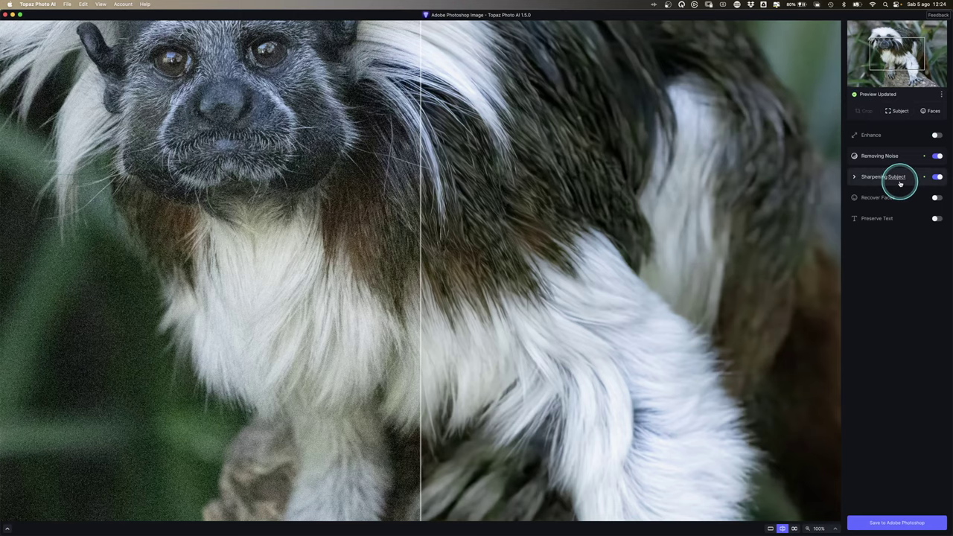
Step: Show the monkey's subject mask and set the preview zoom to Fit
left_click(900, 111)
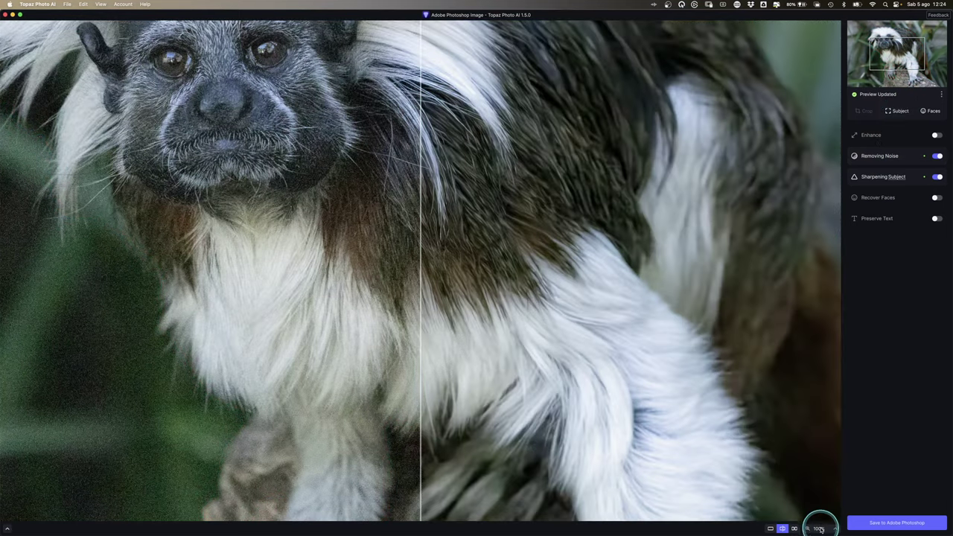
left_click(818, 528)
left_click(811, 467)
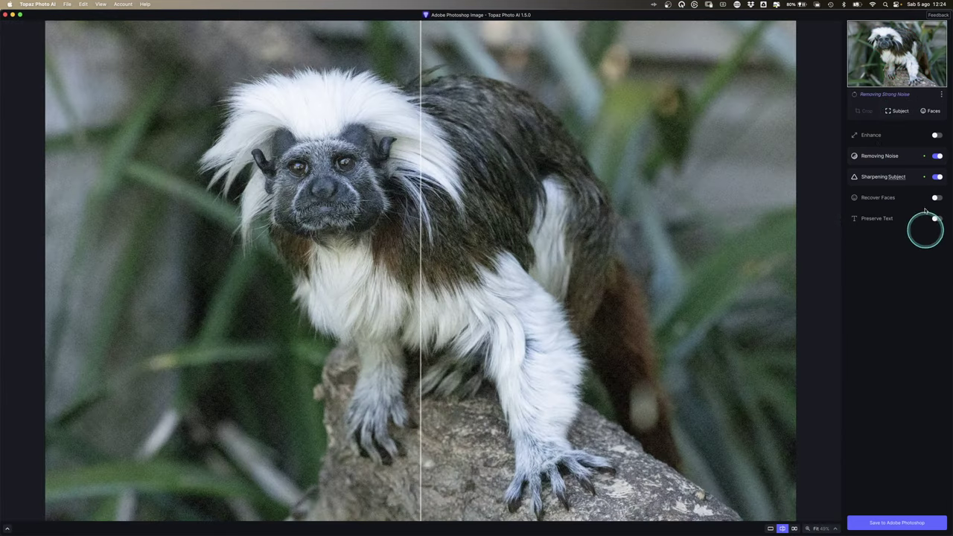
mouse_move(898, 111)
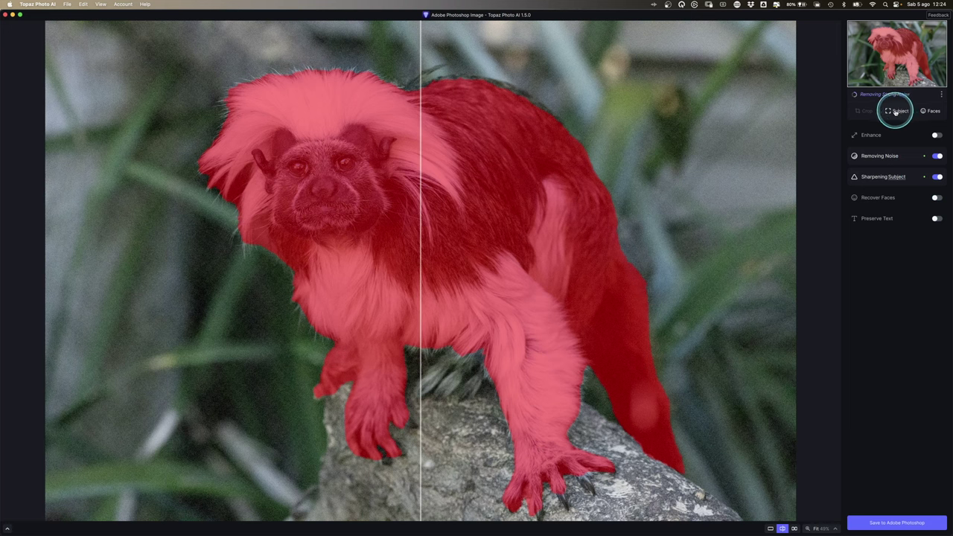
left_click(896, 112)
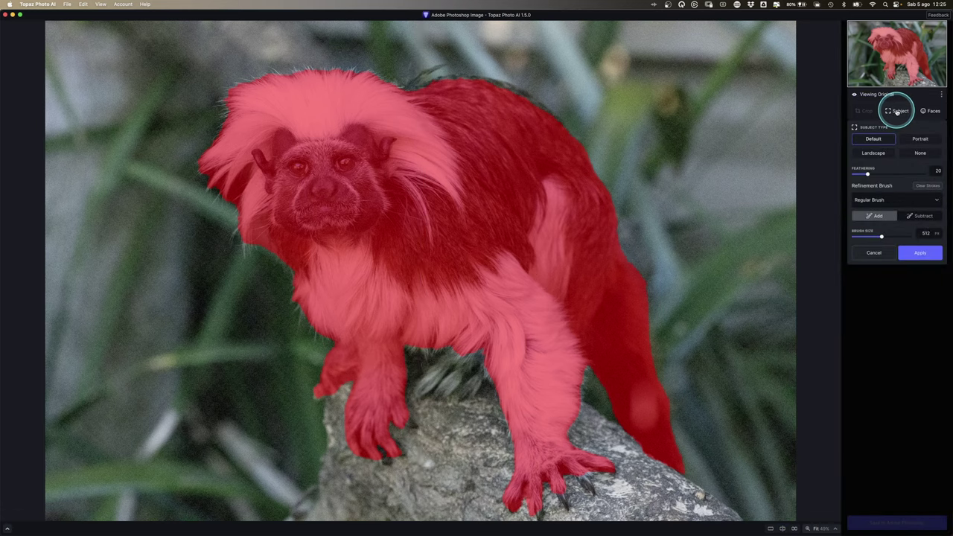
left_click(904, 253)
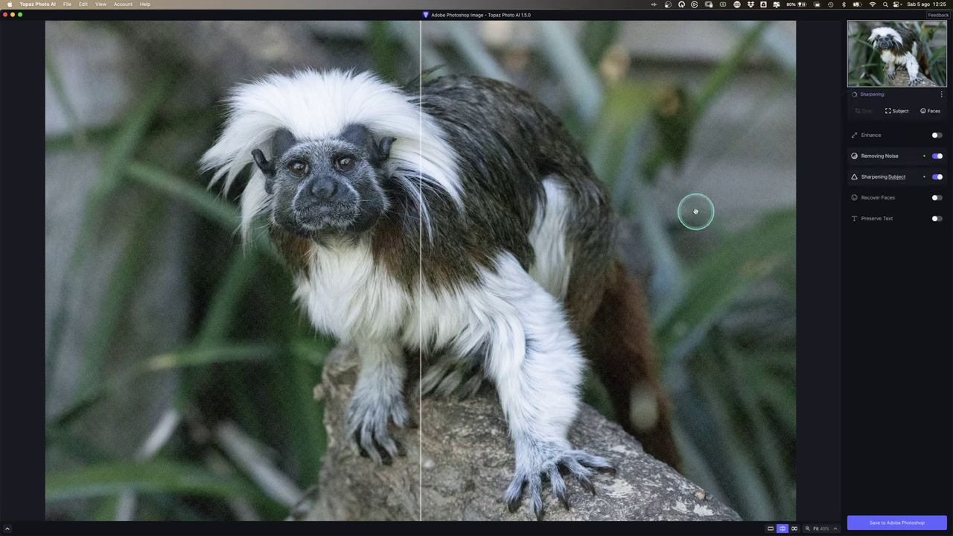
left_click(899, 112)
Step: Compare the denoised monkey with the noisy original, then save back to Photoshop
left_click_drag(705, 177, 694, 184)
left_click(694, 183)
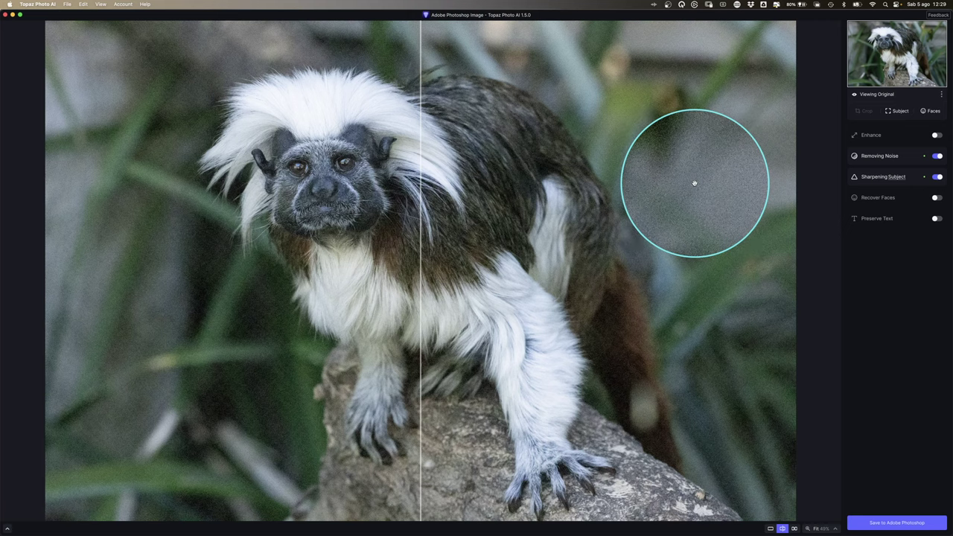
left_click_drag(694, 184, 691, 181)
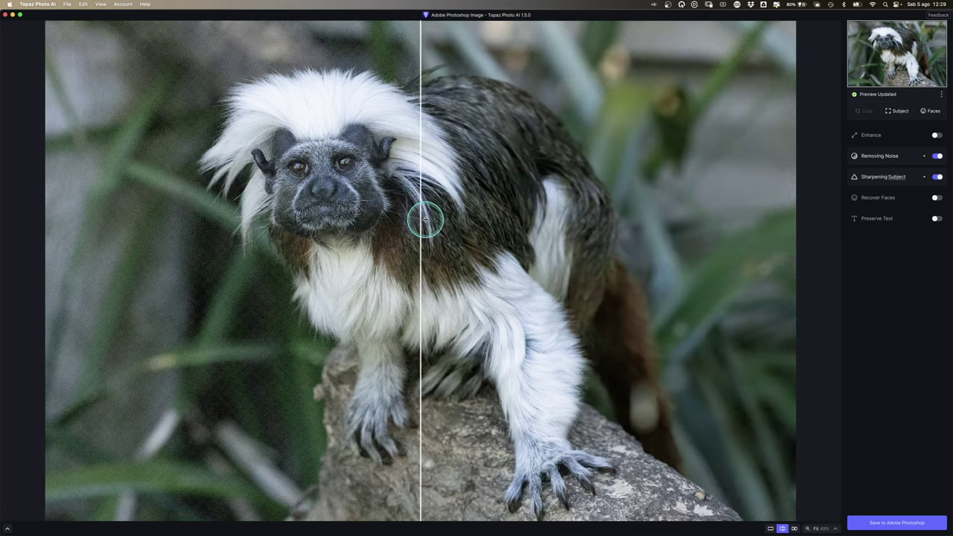
left_click_drag(423, 219, 206, 213)
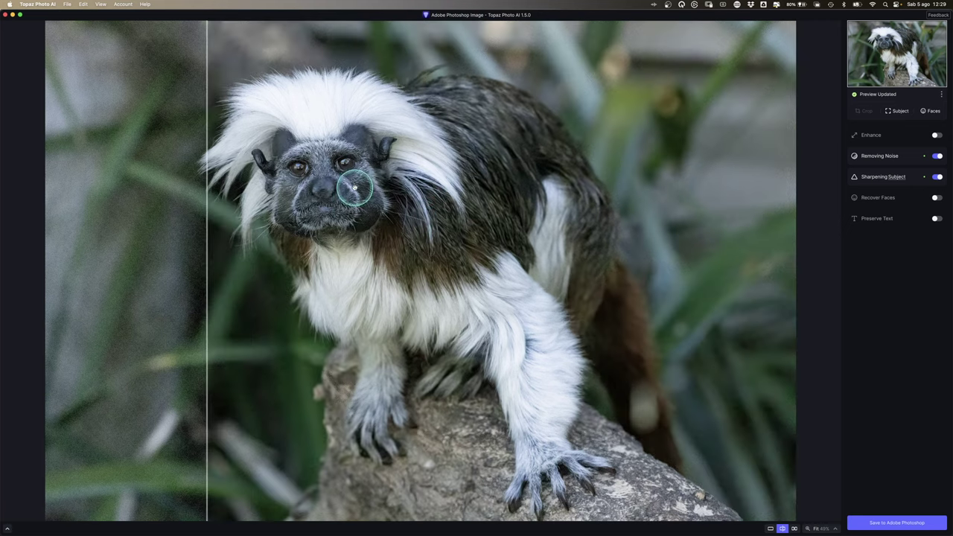
left_click_drag(355, 188, 340, 170)
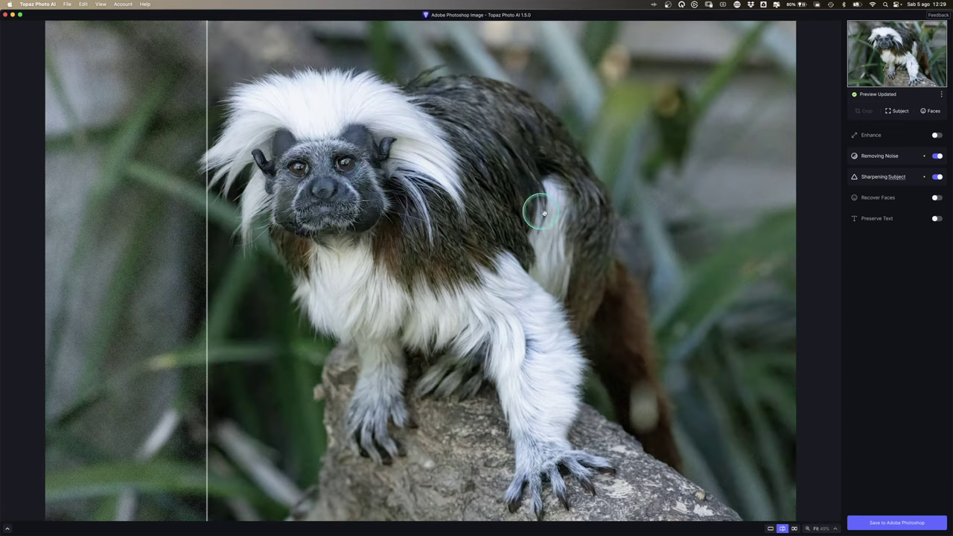
left_click(887, 523)
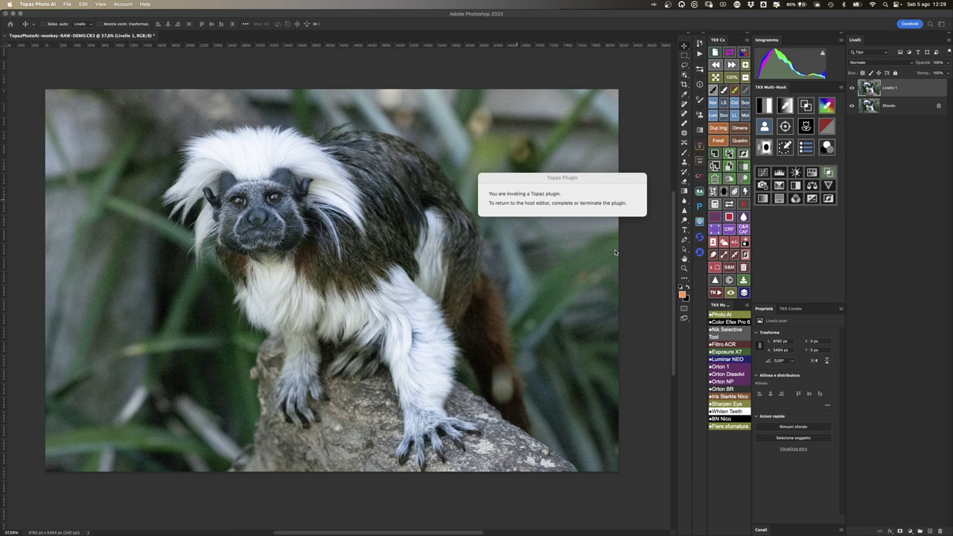
Step: Dismiss the Topaz notice and rename the Livello 1 layer to 'Photo AI'
left_click(615, 252)
left_click(927, 95)
left_click(877, 85)
double_click(892, 87)
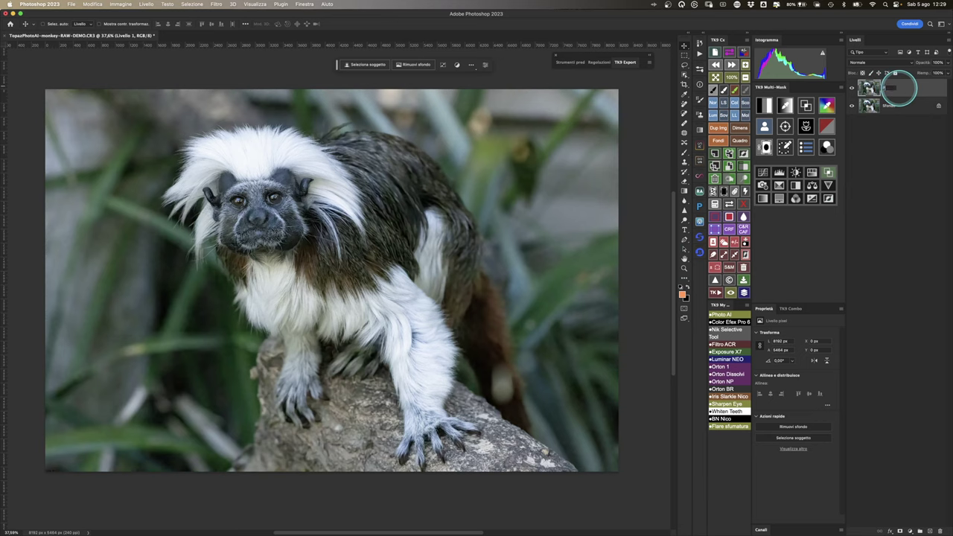
type("PhotoAI")
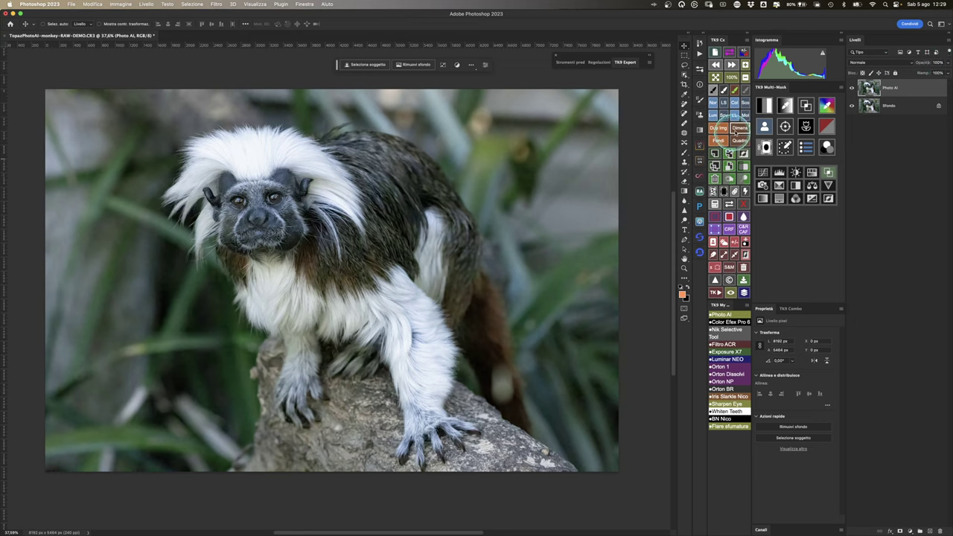
left_click(759, 106)
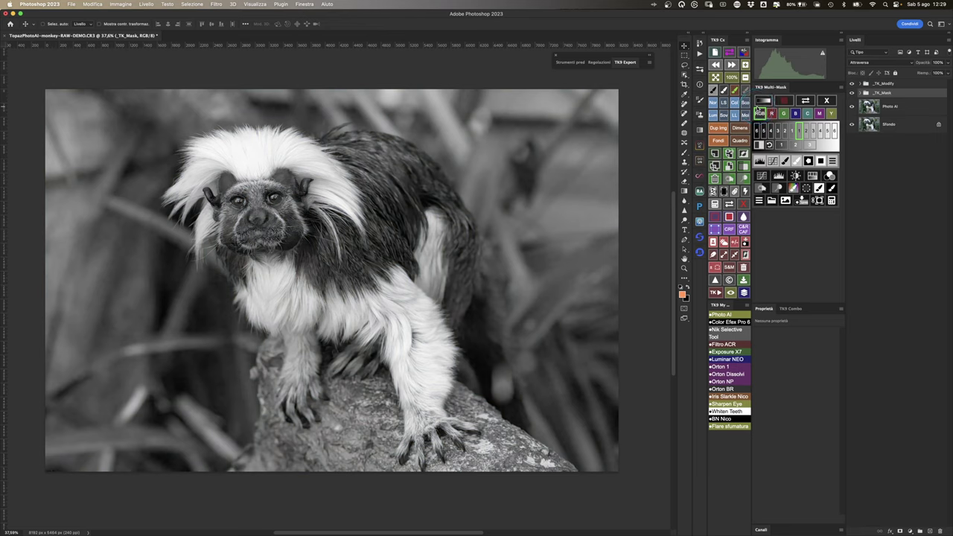
left_click(828, 100)
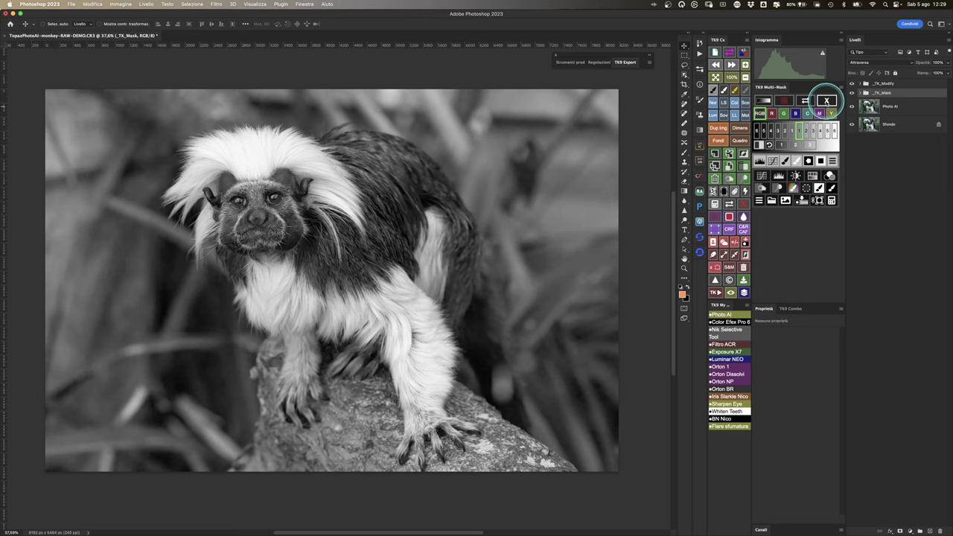